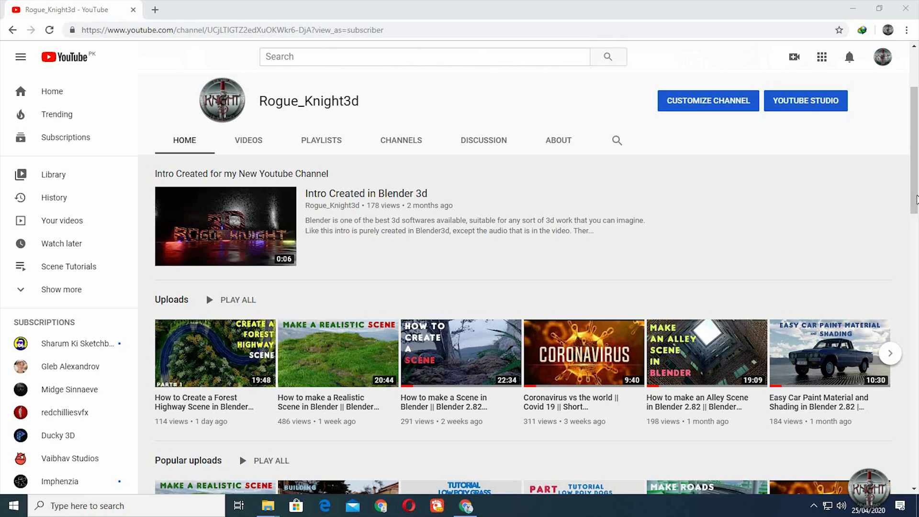
{"action": "mouse_move", "coordinate": [916, 198]}
{"action": "left_mouse_down"}
{"action": "mouse_move", "coordinate": [918, 273]}
{"action": "mouse_move", "coordinate": [918, 197]}
{"action": "left_mouse_up"}
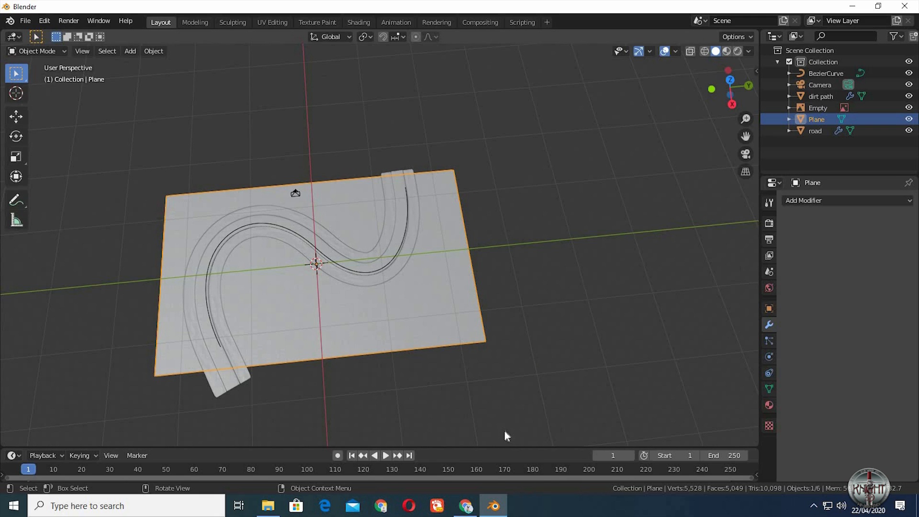
{"action": "left_click", "coordinate": [460, 506]}
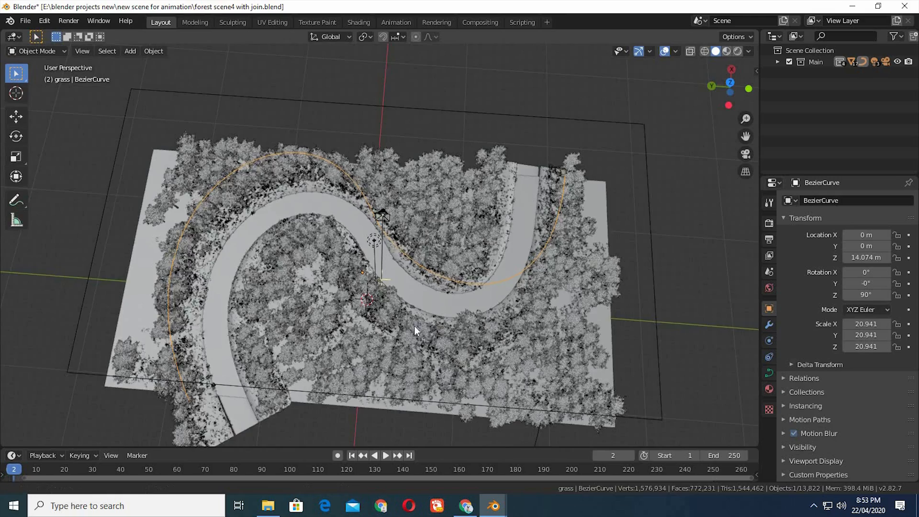
Step: Select and copy the source tree, bush and grass models standing beside the terrain in the finished forest scene
{"action": "scroll", "coordinate": [415, 326], "scroll_direction": "down", "scroll_amount": 2}
{"action": "middle_click_drag", "start_coordinate": [654, 324], "coordinate": [192, 301], "text": "shift"}
{"action": "middle_click_drag", "start_coordinate": [498, 308], "coordinate": [756, 312], "text": "shift"}
{"action": "middle_click_drag", "start_coordinate": [282, 266], "coordinate": [352, 266], "text": "shift"}
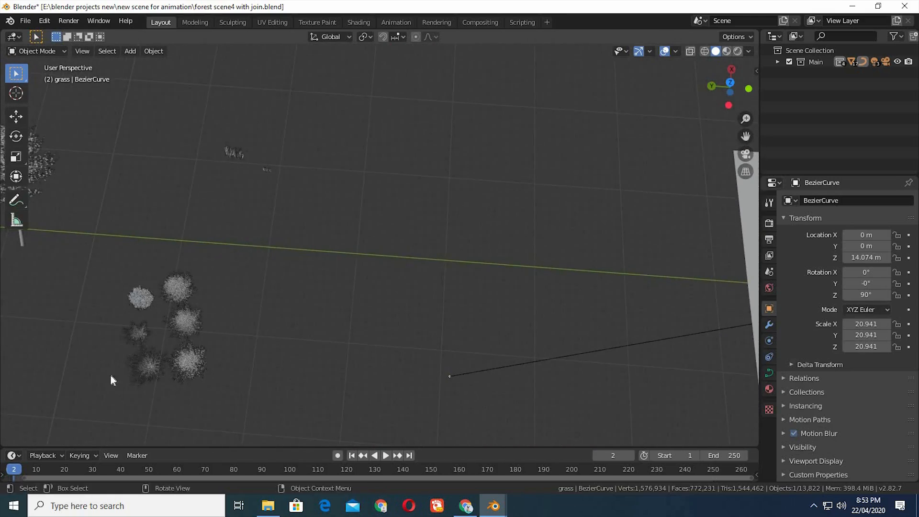
{"action": "middle_click_drag", "start_coordinate": [490, 308], "coordinate": [561, 305], "text": "shift"}
{"action": "scroll", "coordinate": [441, 300], "scroll_direction": "down", "scroll_amount": 2}
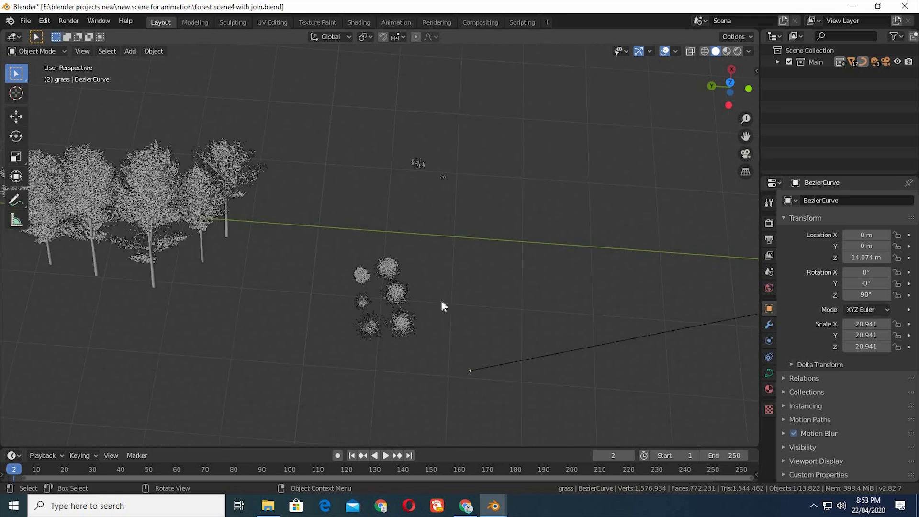
{"action": "left_click_drag", "start_coordinate": [57, 109], "coordinate": [484, 331]}
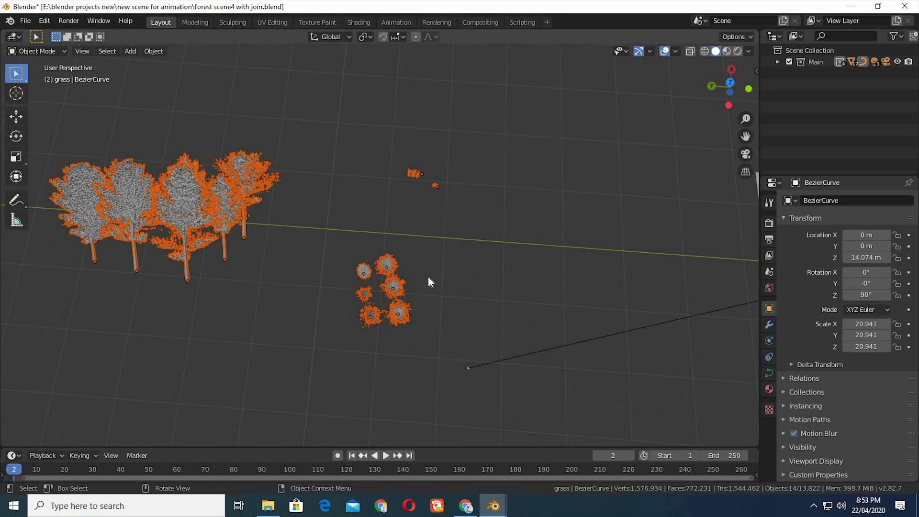
Step: Switch to the other Blender window with the plain road scene and paste the copied trees, bushes and grass there
{"action": "mouse_move", "coordinate": [493, 506]}
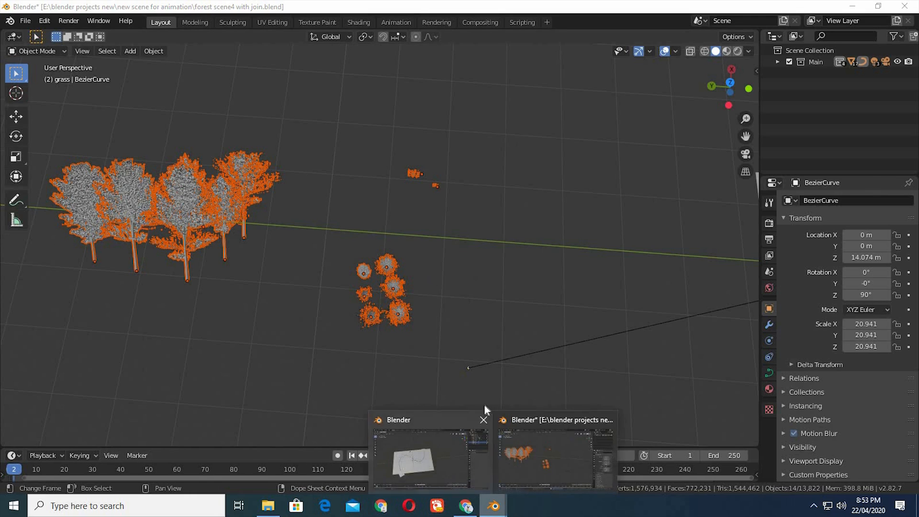
{"action": "left_click", "coordinate": [471, 445]}
{"action": "scroll", "coordinate": [537, 229], "scroll_direction": "down", "scroll_amount": 4}
{"action": "middle_click_drag", "start_coordinate": [444, 292], "coordinate": [263, 332], "text": "shift"}
{"action": "middle_click_drag", "start_coordinate": [608, 330], "coordinate": [613, 329], "text": "shift"}
{"action": "middle_click_drag", "start_coordinate": [613, 328], "coordinate": [616, 327], "text": "shift"}
{"action": "scroll", "coordinate": [616, 328], "scroll_direction": "down", "scroll_amount": 2}
{"action": "left_click", "coordinate": [617, 326]}
{"action": "middle_click_drag", "start_coordinate": [548, 341], "coordinate": [360, 352], "text": "shift"}
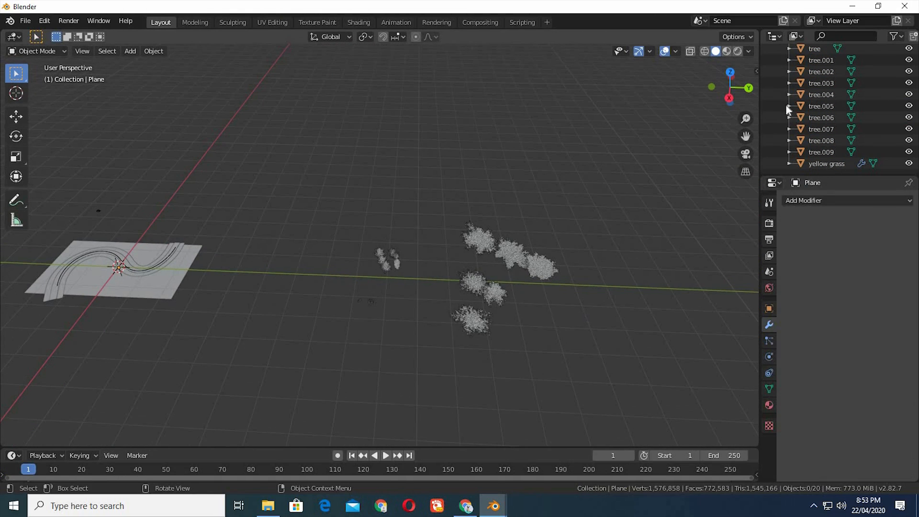
Step: Create a new collection in the scene and name it Trees
{"action": "right_click", "coordinate": [770, 120]}
{"action": "left_click", "coordinate": [769, 126]}
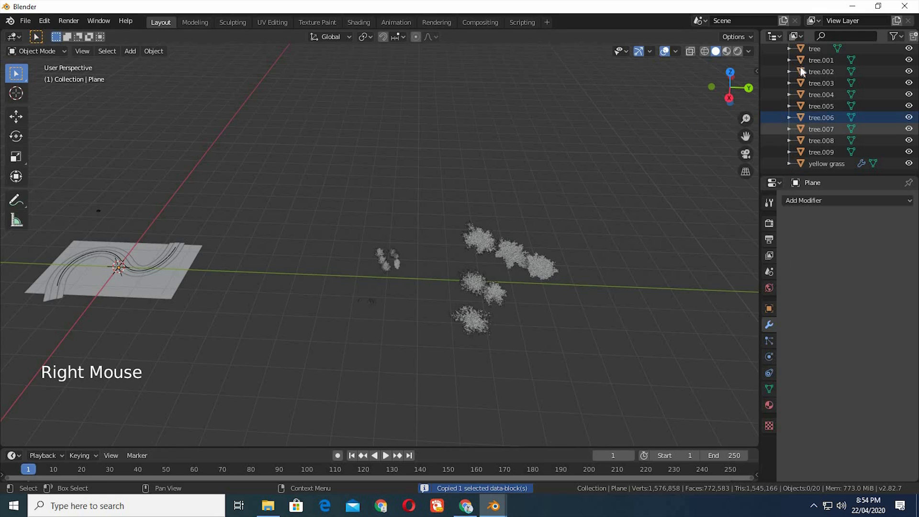
{"action": "right_click", "coordinate": [795, 171]}
{"action": "left_click", "coordinate": [792, 171]}
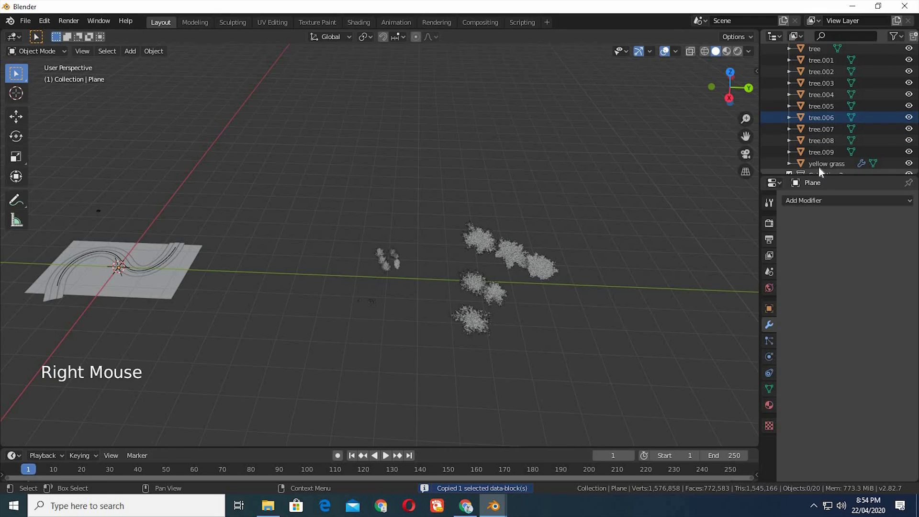
{"action": "scroll", "coordinate": [820, 169], "scroll_direction": "down", "scroll_amount": 3}
{"action": "triple_click", "coordinate": [824, 163]}
{"action": "type", "text": "Trees"}
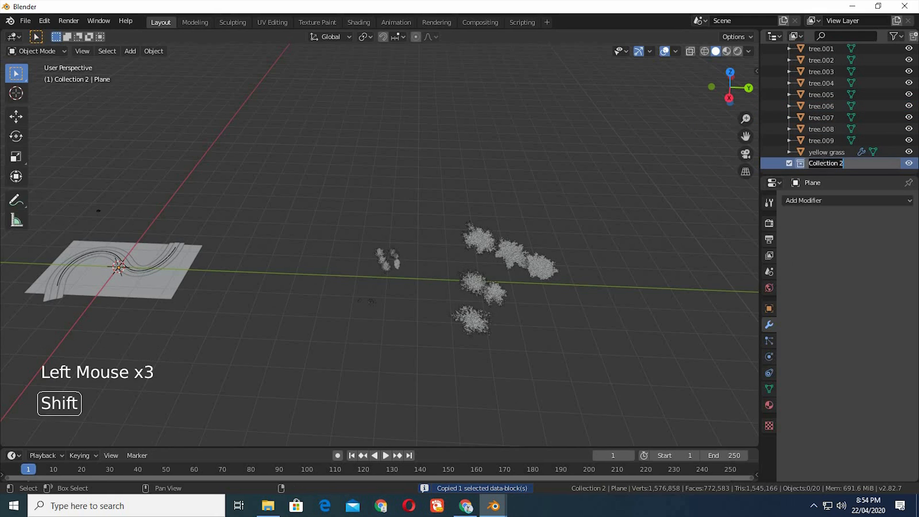
{"action": "key", "text": "Return"}
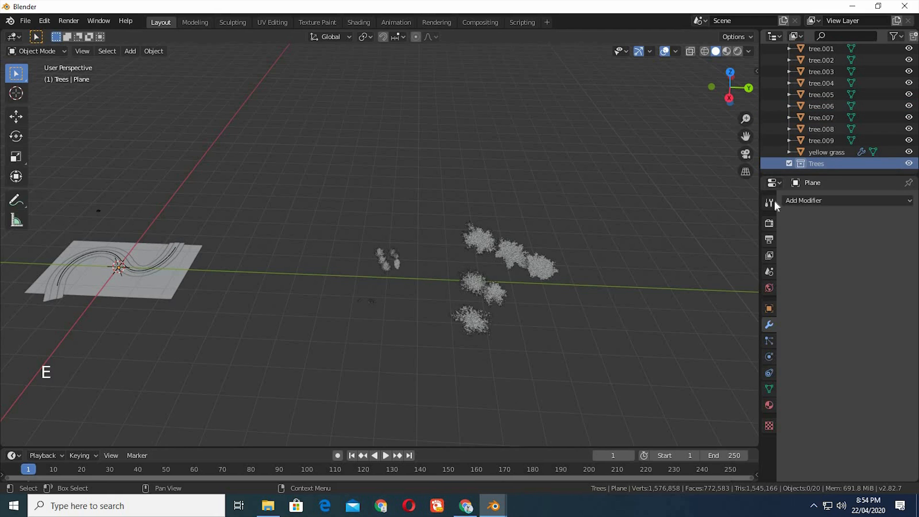
{"action": "right_click", "coordinate": [777, 169]}
{"action": "left_click", "coordinate": [780, 170]}
{"action": "scroll", "coordinate": [810, 162], "scroll_direction": "down", "scroll_amount": 2}
{"action": "left_click", "coordinate": [813, 165]}
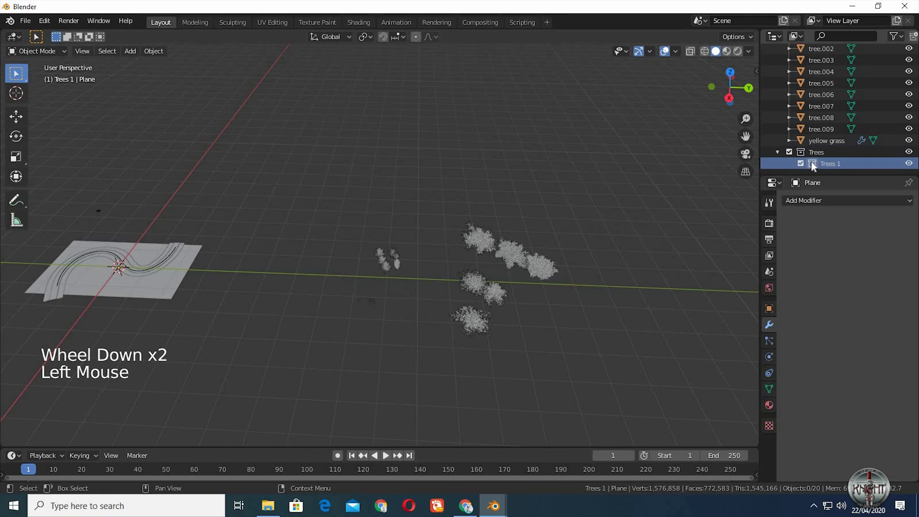
{"action": "key", "text": "Delete"}
Step: Create another top-level collection and name it grass
{"action": "right_click", "coordinate": [785, 170]}
{"action": "left_click", "coordinate": [793, 172]}
{"action": "scroll", "coordinate": [821, 169], "scroll_direction": "down", "scroll_amount": 2}
{"action": "double_click", "coordinate": [824, 162]}
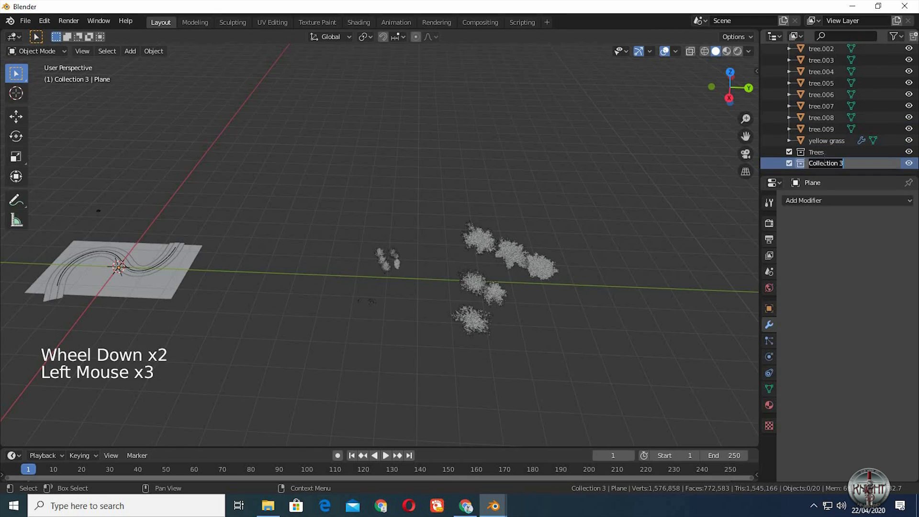
{"action": "type", "text": "grass"}
{"action": "key", "text": "Return"}
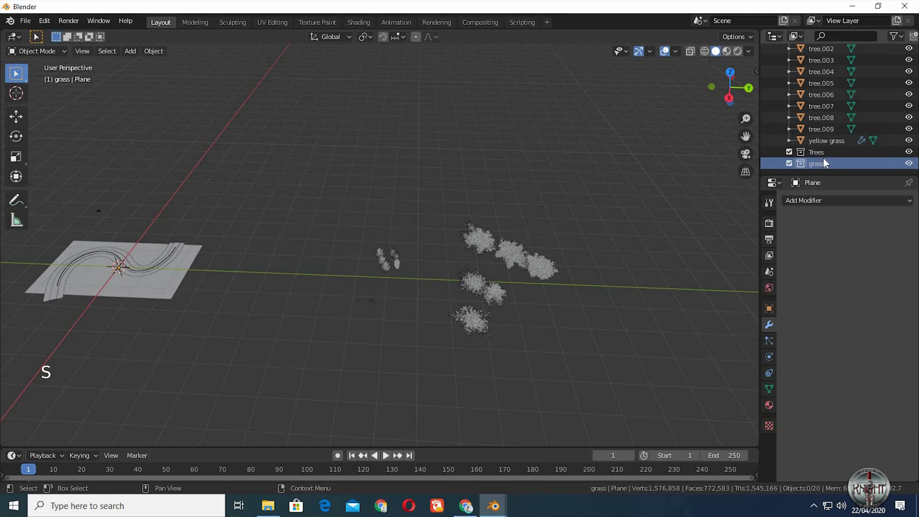
Step: Add a third top-level collection and name it bushes
{"action": "scroll", "coordinate": [806, 166], "scroll_direction": "down", "scroll_amount": 2}
{"action": "left_click", "coordinate": [812, 171]}
{"action": "right_click", "coordinate": [812, 172]}
{"action": "left_click", "coordinate": [814, 171]}
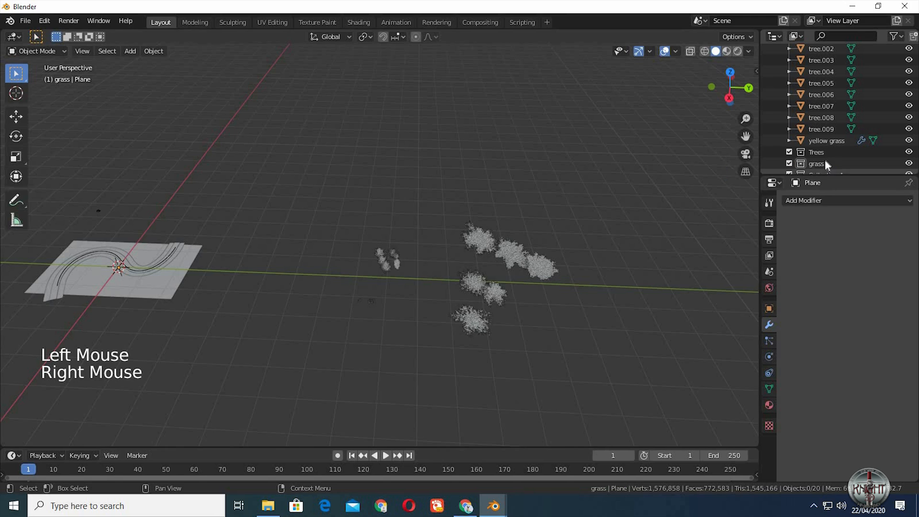
{"action": "scroll", "coordinate": [825, 159], "scroll_direction": "down", "scroll_amount": 3}
{"action": "double_click", "coordinate": [824, 163]}
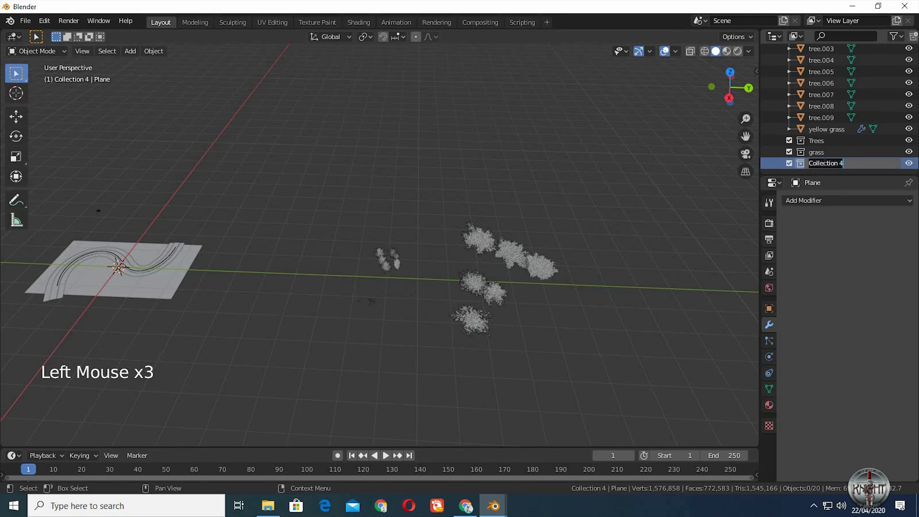
{"action": "type", "text": "bushes"}
{"action": "key", "text": "Return"}
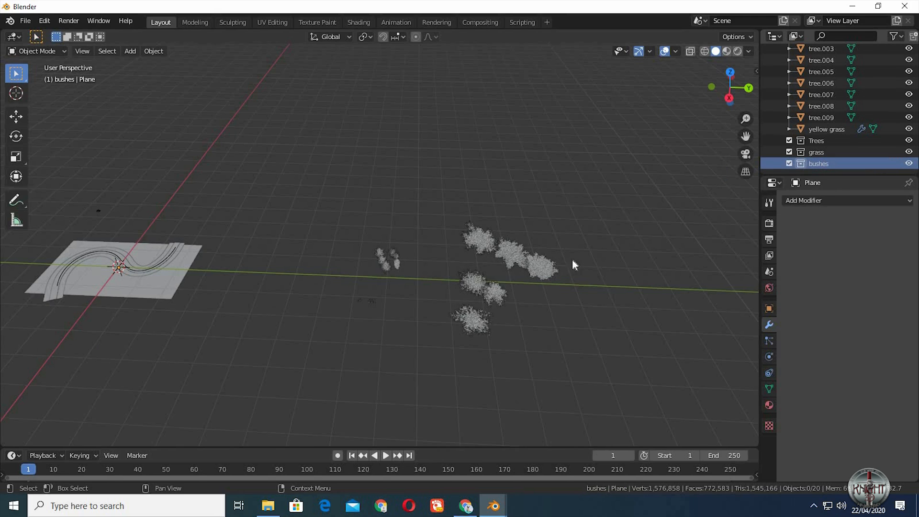
Step: Move the large tree models into the Trees collection and the small bush models into the bushes collection
{"action": "left_click_drag", "start_coordinate": [471, 347], "coordinate": [545, 216]}
{"action": "mouse_move", "coordinate": [831, 125]}
{"action": "left_mouse_down"}
{"action": "mouse_move", "coordinate": [838, 128]}
{"action": "mouse_move", "coordinate": [819, 116]}
{"action": "mouse_move", "coordinate": [820, 137]}
{"action": "left_mouse_up"}
{"action": "left_click", "coordinate": [401, 262]}
{"action": "left_click_drag", "start_coordinate": [378, 276], "coordinate": [415, 236]}
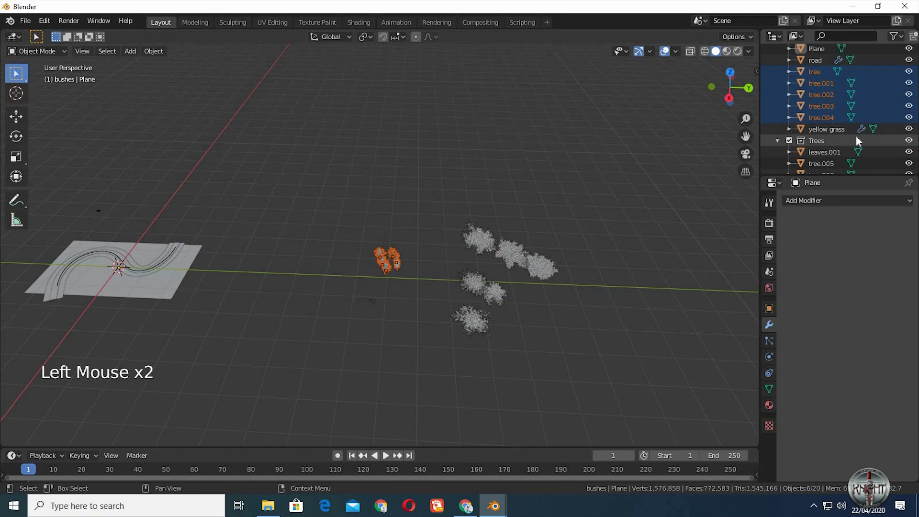
{"action": "scroll", "coordinate": [856, 137], "scroll_direction": "down", "scroll_amount": 1}
{"action": "scroll", "coordinate": [814, 140], "scroll_direction": "up", "scroll_amount": 1}
{"action": "left_click", "coordinate": [786, 139]}
{"action": "left_click_drag", "start_coordinate": [817, 117], "coordinate": [820, 164]}
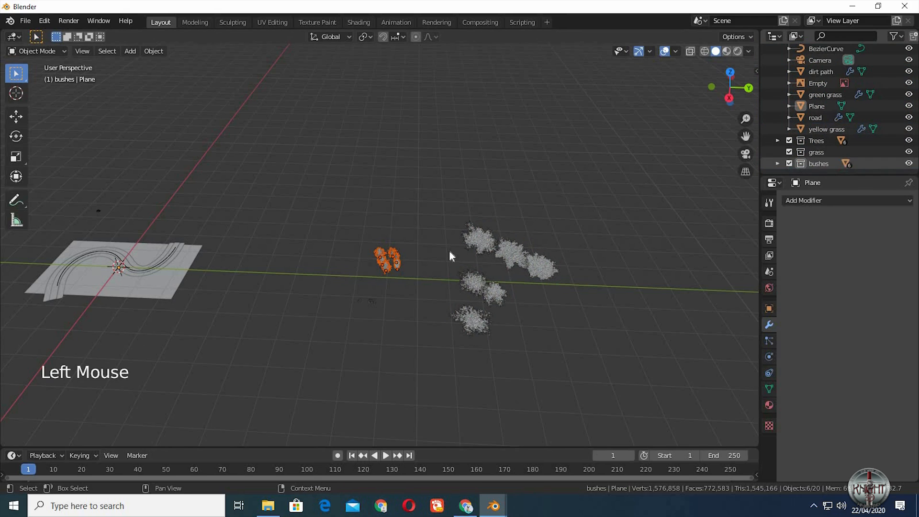
Step: Move the green grass and yellow grass objects into the grass collection, and clear the selection
{"action": "left_click_drag", "start_coordinate": [327, 318], "coordinate": [378, 294]}
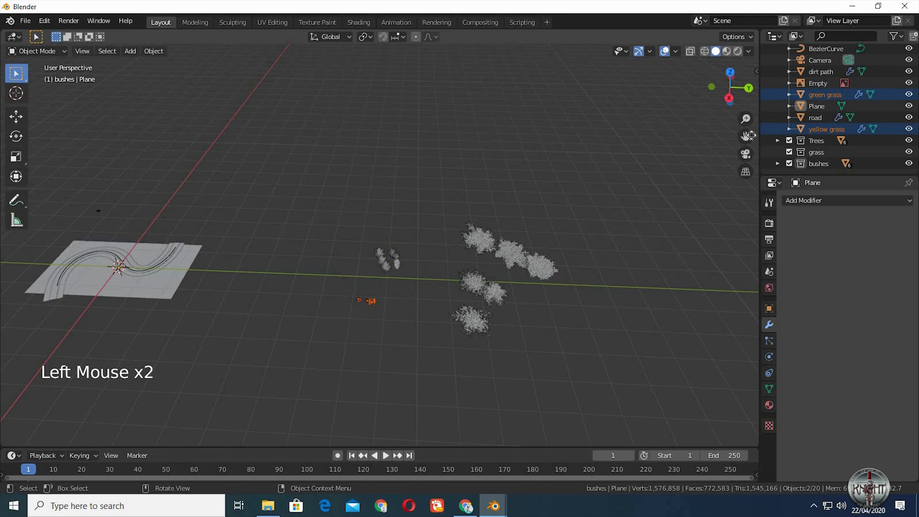
{"action": "left_click_drag", "start_coordinate": [817, 133], "coordinate": [816, 155]}
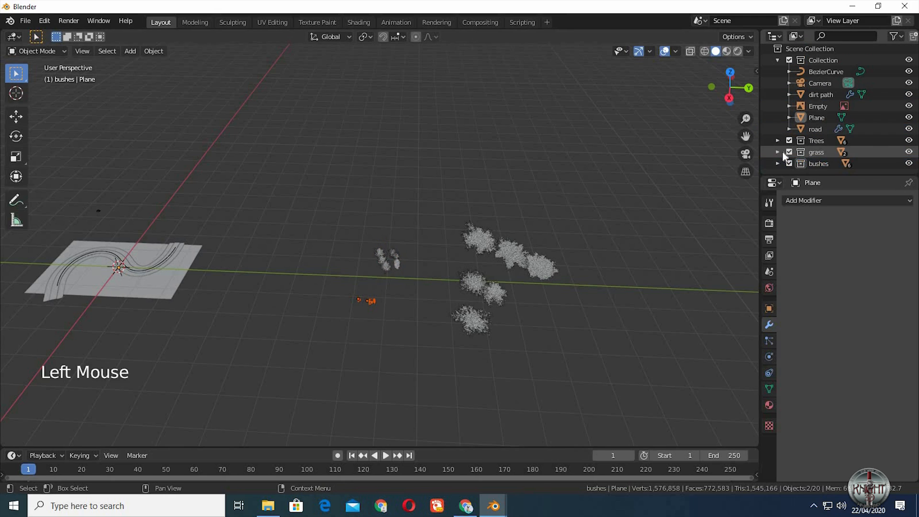
{"action": "left_click", "coordinate": [345, 242]}
Step: Select the dirt path object, look through the camera and switch the object to Weight Paint mode
{"action": "middle_click_drag", "start_coordinate": [471, 268], "coordinate": [516, 281], "text": "shift"}
{"action": "scroll", "coordinate": [514, 277], "scroll_direction": "up", "scroll_amount": 3}
{"action": "scroll", "coordinate": [579, 277], "scroll_direction": "up", "scroll_amount": 1}
{"action": "middle_click_drag", "start_coordinate": [579, 278], "coordinate": [189, 403], "text": "shift"}
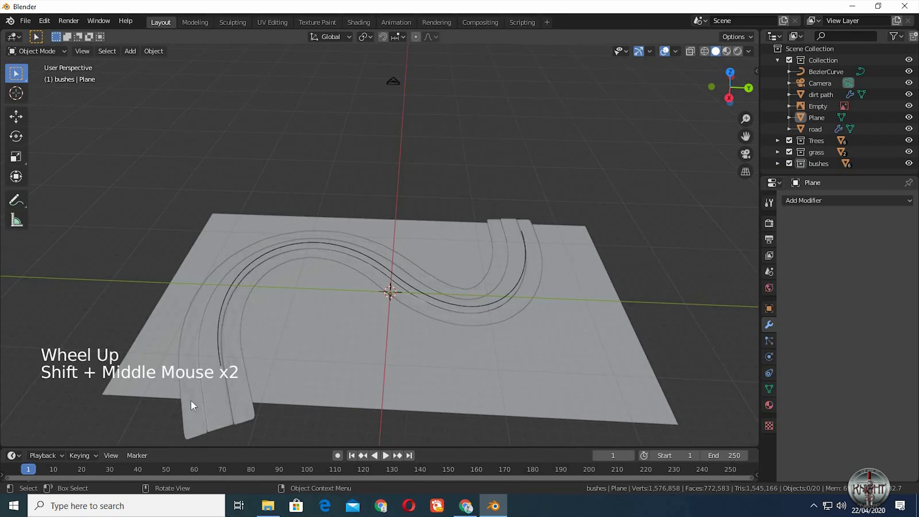
{"action": "left_click", "coordinate": [226, 389]}
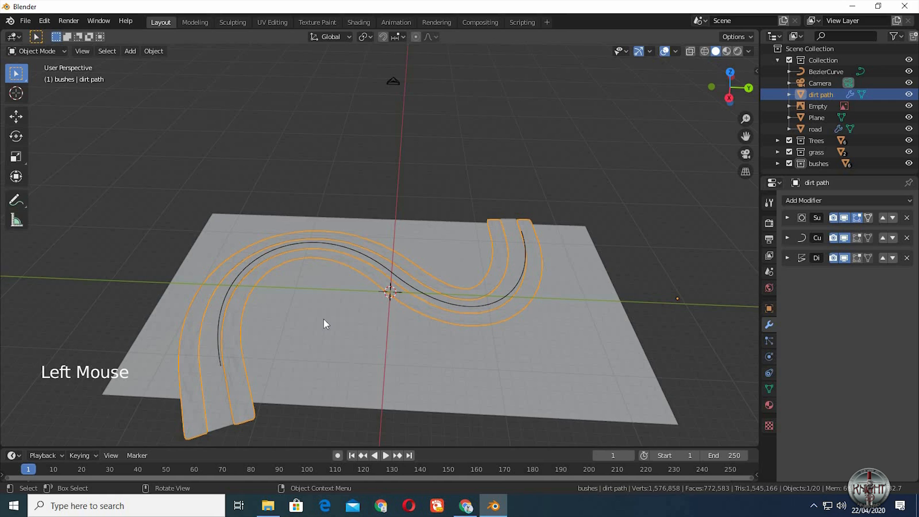
{"action": "key", "text": "KP_0"}
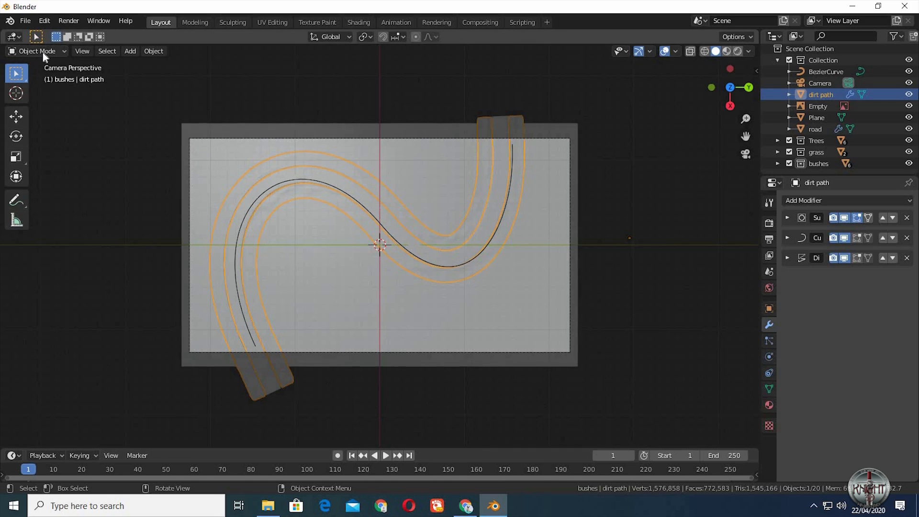
{"action": "left_click", "coordinate": [42, 52]}
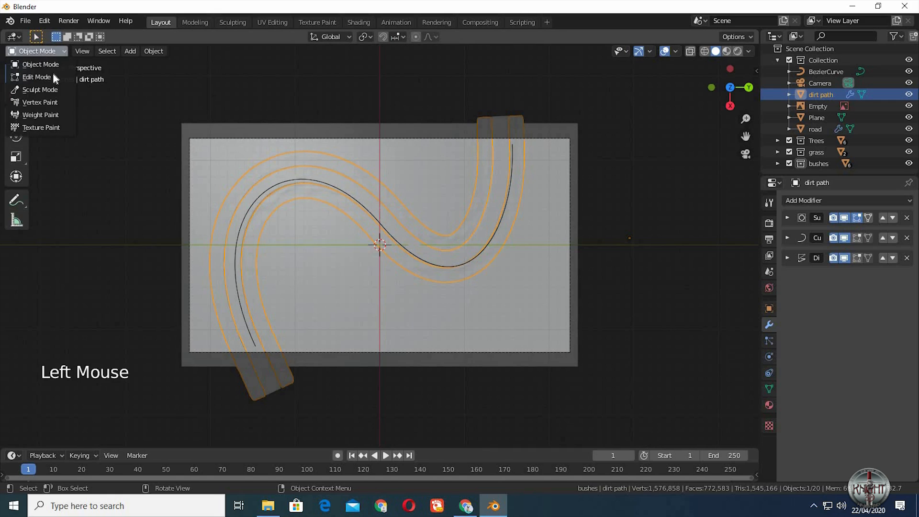
{"action": "left_click", "coordinate": [48, 113]}
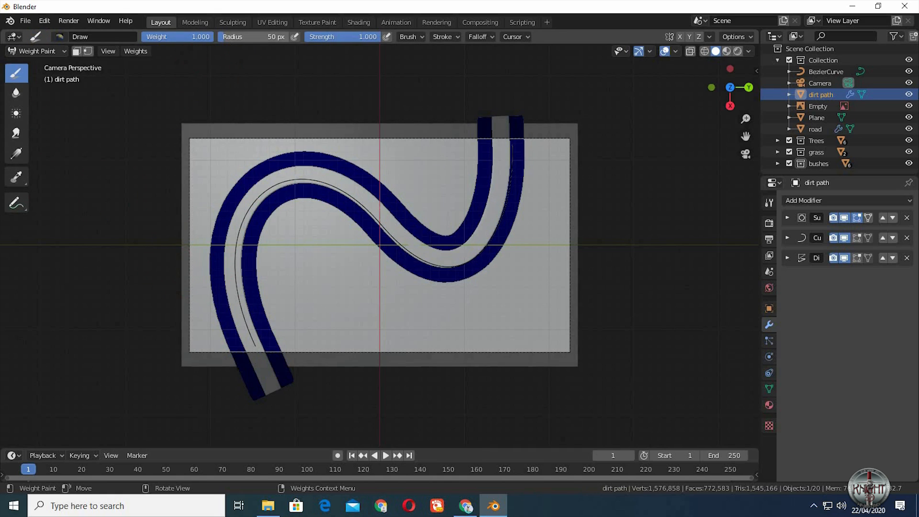
Step: Paint weight 1.000 along the outer edges of both dirt path strips with a 14 px Draw brush
{"action": "scroll", "coordinate": [316, 314], "scroll_direction": "up", "scroll_amount": 3}
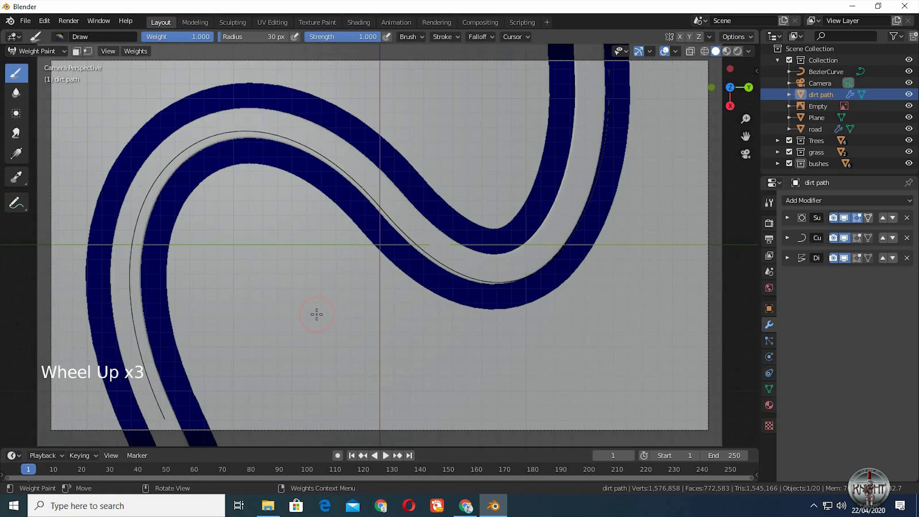
{"action": "scroll", "coordinate": [316, 312], "scroll_direction": "down", "scroll_amount": 1}
{"action": "middle_click_drag", "start_coordinate": [302, 276], "coordinate": [371, 238], "text": "shift"}
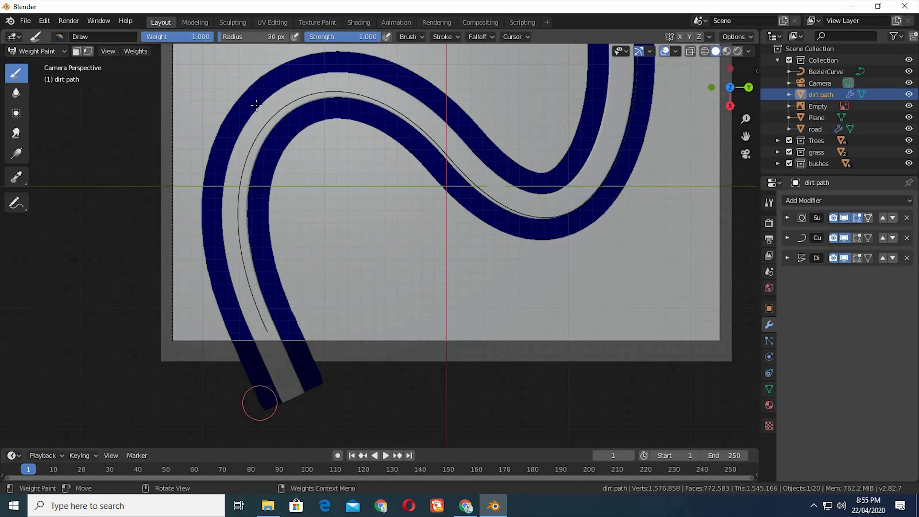
{"action": "left_click_drag", "start_coordinate": [223, 39], "coordinate": [219, 40]}
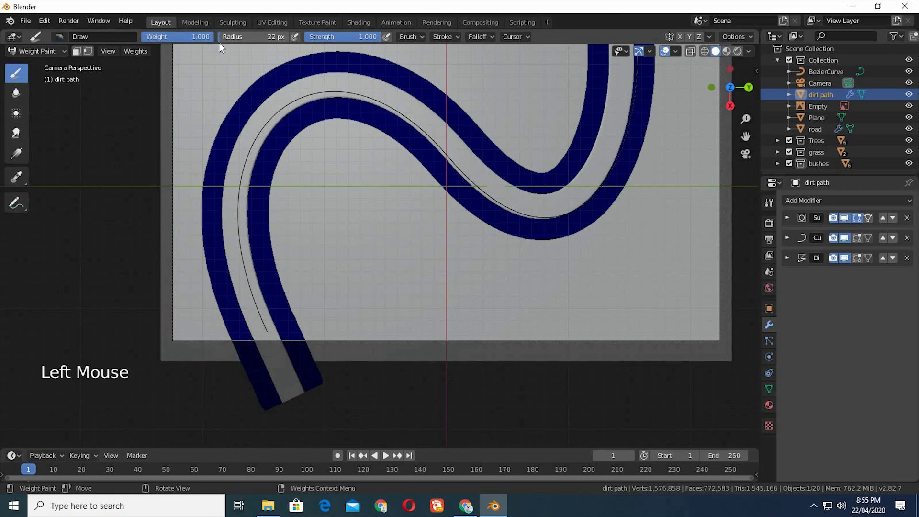
{"action": "mouse_move", "coordinate": [261, 403]}
{"action": "left_mouse_down"}
{"action": "mouse_move", "coordinate": [224, 320]}
{"action": "mouse_move", "coordinate": [204, 205]}
{"action": "mouse_move", "coordinate": [210, 138]}
{"action": "mouse_move", "coordinate": [253, 87]}
{"action": "mouse_move", "coordinate": [325, 57]}
{"action": "mouse_move", "coordinate": [376, 62]}
{"action": "mouse_move", "coordinate": [445, 96]}
{"action": "mouse_move", "coordinate": [535, 174]}
{"action": "mouse_move", "coordinate": [560, 166]}
{"action": "mouse_move", "coordinate": [575, 132]}
{"action": "left_mouse_up"}
{"action": "middle_click", "coordinate": [439, 192], "text": "shift"}
{"action": "middle_click", "coordinate": [475, 165], "text": "shift"}
{"action": "scroll", "coordinate": [485, 188], "scroll_direction": "down", "scroll_amount": 3}
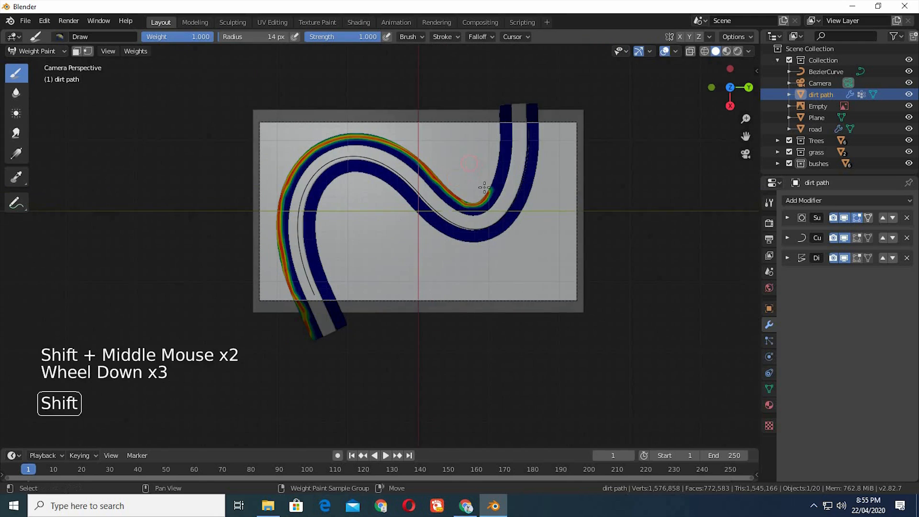
{"action": "middle_click_drag", "start_coordinate": [484, 189], "coordinate": [483, 192], "text": "shift"}
{"action": "left_click_drag", "start_coordinate": [490, 185], "coordinate": [500, 115]}
{"action": "left_click", "coordinate": [491, 183]}
{"action": "mouse_move", "coordinate": [345, 325]}
{"action": "left_mouse_down"}
{"action": "mouse_move", "coordinate": [312, 245]}
{"action": "mouse_move", "coordinate": [316, 197]}
{"action": "mouse_move", "coordinate": [365, 177]}
{"action": "mouse_move", "coordinate": [450, 231]}
{"action": "mouse_move", "coordinate": [493, 235]}
{"action": "mouse_move", "coordinate": [519, 215]}
{"action": "mouse_move", "coordinate": [525, 197]}
{"action": "mouse_move", "coordinate": [535, 94]}
{"action": "left_mouse_up"}
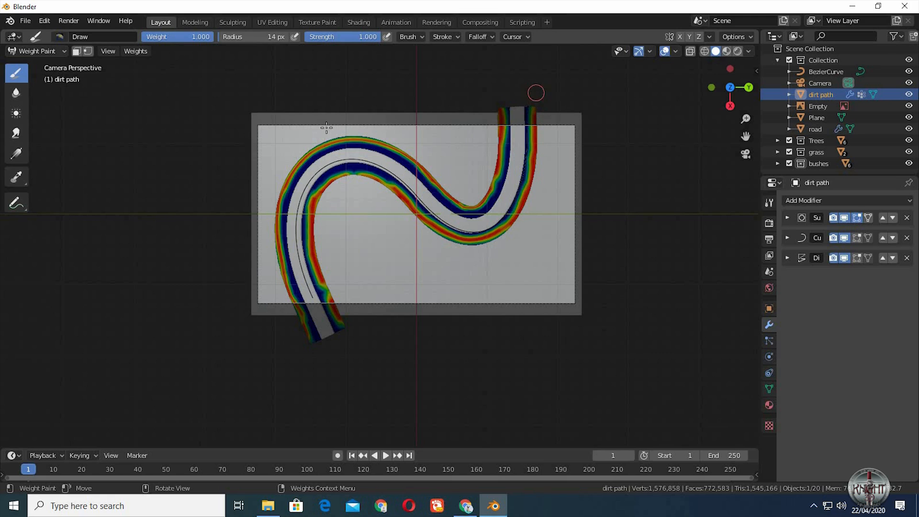
Step: Set the brush weight to 0.164 and dab scattered patches along the outer edge of the lower dirt strip
{"action": "mouse_move", "coordinate": [210, 37]}
{"action": "left_mouse_down"}
{"action": "mouse_move", "coordinate": [166, 37]}
{"action": "mouse_move", "coordinate": [178, 37]}
{"action": "left_mouse_up"}
{"action": "mouse_move", "coordinate": [320, 282]}
{"action": "left_mouse_down"}
{"action": "mouse_move", "coordinate": [307, 261]}
{"action": "mouse_move", "coordinate": [316, 200]}
{"action": "left_mouse_up"}
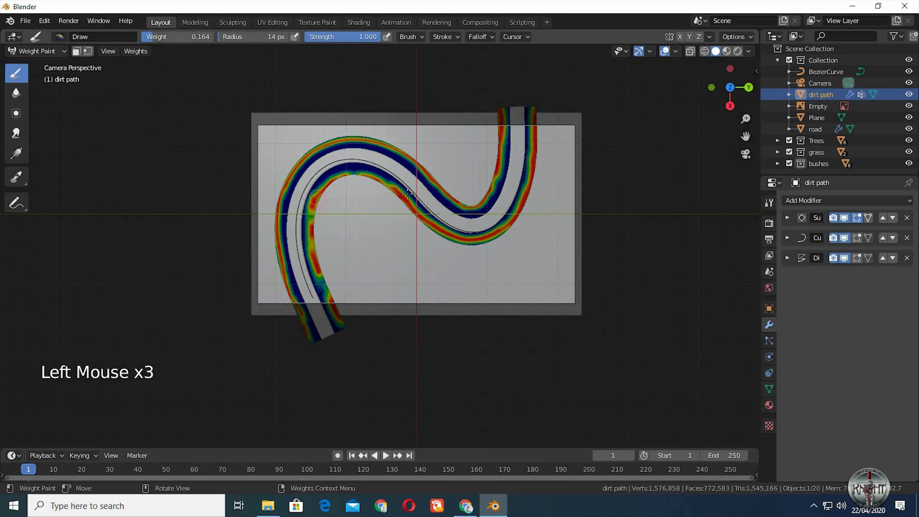
{"action": "mouse_move", "coordinate": [404, 194]}
{"action": "left_mouse_down"}
{"action": "mouse_move", "coordinate": [474, 239]}
{"action": "mouse_move", "coordinate": [520, 208]}
{"action": "left_mouse_up"}
{"action": "left_click", "coordinate": [532, 153]}
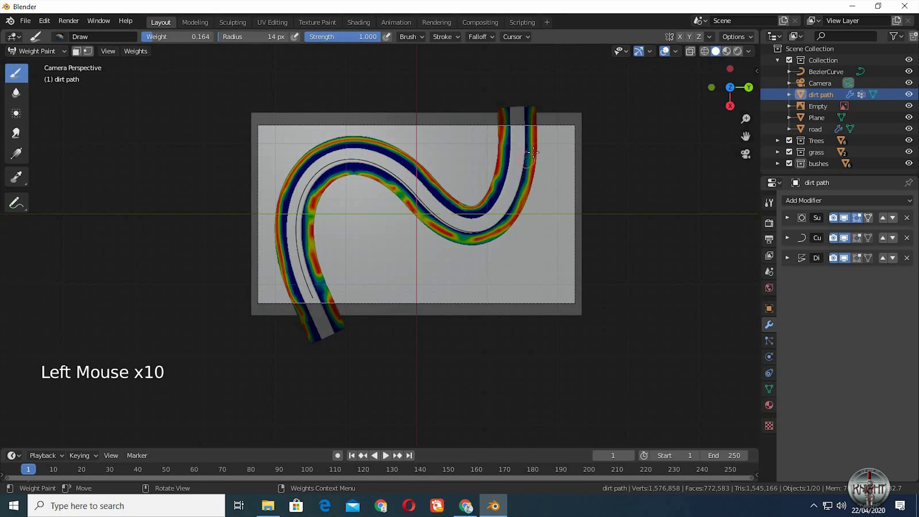
{"action": "left_click", "coordinate": [533, 176]}
{"action": "left_click", "coordinate": [529, 185]}
{"action": "left_click", "coordinate": [521, 200]}
{"action": "left_click", "coordinate": [520, 213]}
Step: Dab scattered patches of weight 0.164 along the outer edge of the upper dirt strip, from its lower-left stretch round to the far bend
{"action": "left_click", "coordinate": [280, 232]}
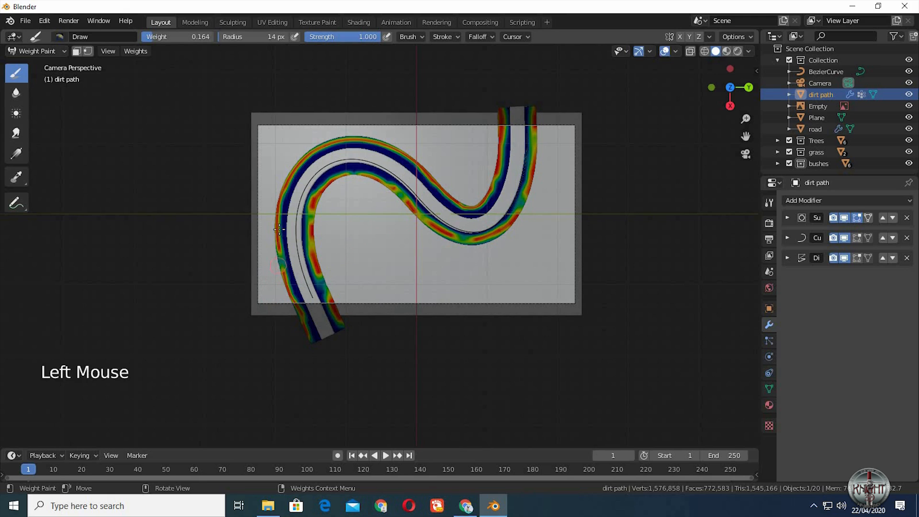
{"action": "left_click", "coordinate": [279, 206]}
{"action": "left_click", "coordinate": [285, 187]}
{"action": "left_click", "coordinate": [306, 154]}
{"action": "left_click", "coordinate": [325, 146]}
{"action": "left_click", "coordinate": [357, 141]}
{"action": "left_click", "coordinate": [398, 153]}
{"action": "left_click", "coordinate": [457, 203]}
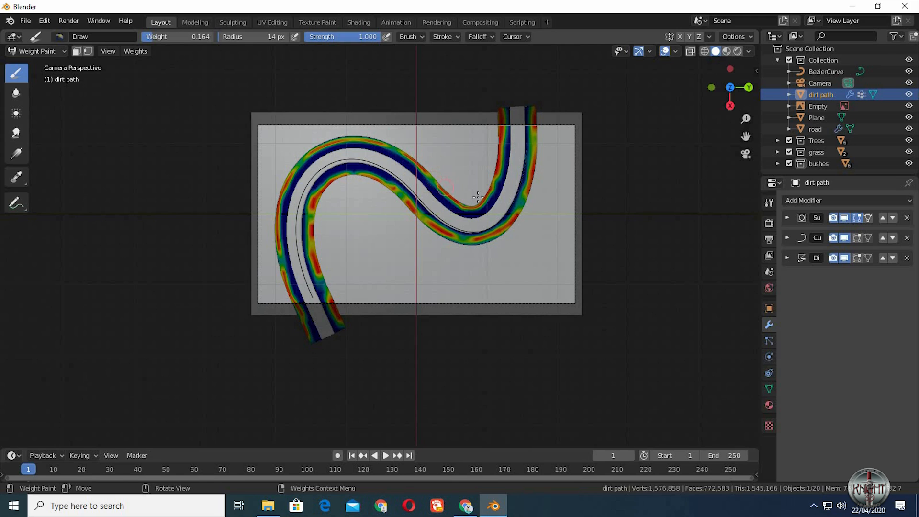
{"action": "left_click", "coordinate": [485, 175]}
Step: Set the brush weight to 0.664 and dab patches along the outer edges of both dirt path strips
{"action": "left_click_drag", "start_coordinate": [177, 36], "coordinate": [188, 37]}
{"action": "left_click", "coordinate": [306, 157]}
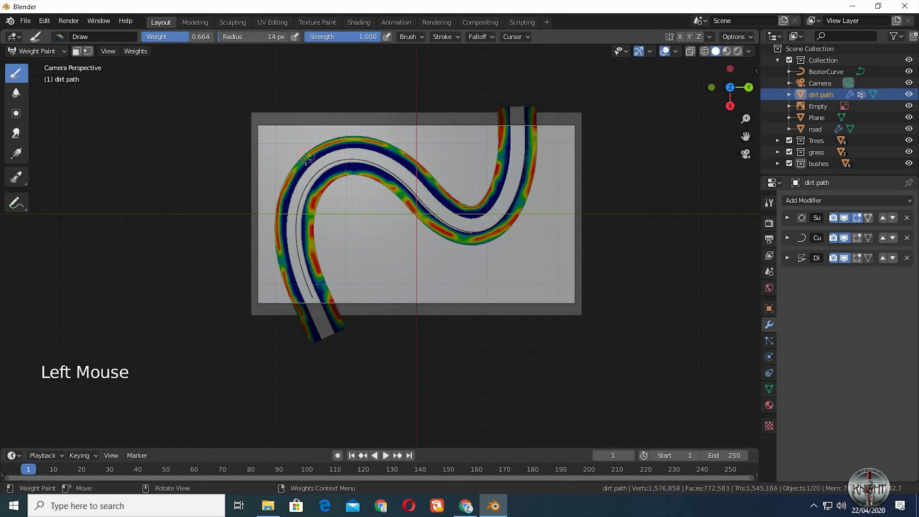
{"action": "left_click", "coordinate": [303, 157]}
{"action": "left_click", "coordinate": [302, 157]}
{"action": "left_click", "coordinate": [304, 155]}
{"action": "left_click", "coordinate": [304, 155]}
{"action": "left_click", "coordinate": [393, 151]}
{"action": "left_click", "coordinate": [498, 158]}
{"action": "left_click", "coordinate": [501, 156]}
{"action": "left_click", "coordinate": [498, 164]}
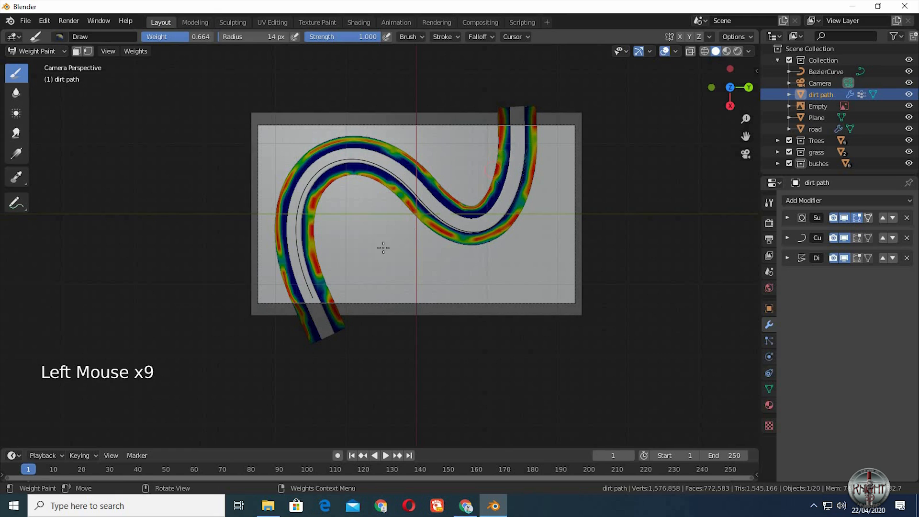
{"action": "left_click", "coordinate": [279, 262]}
{"action": "left_click", "coordinate": [282, 259]}
{"action": "left_click", "coordinate": [327, 285]}
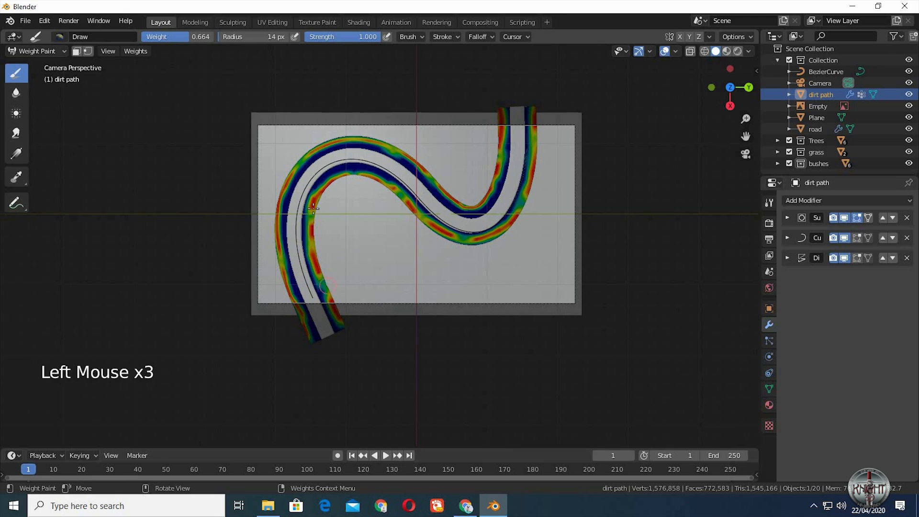
{"action": "left_click", "coordinate": [357, 171]}
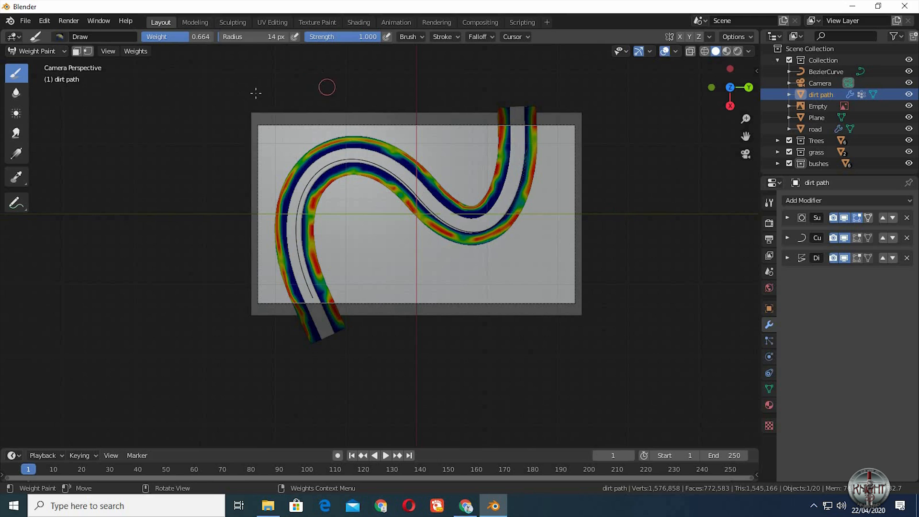
Step: Return the dirt path to Object Mode and rename its vertex group as Trees
{"action": "left_click", "coordinate": [23, 21]}
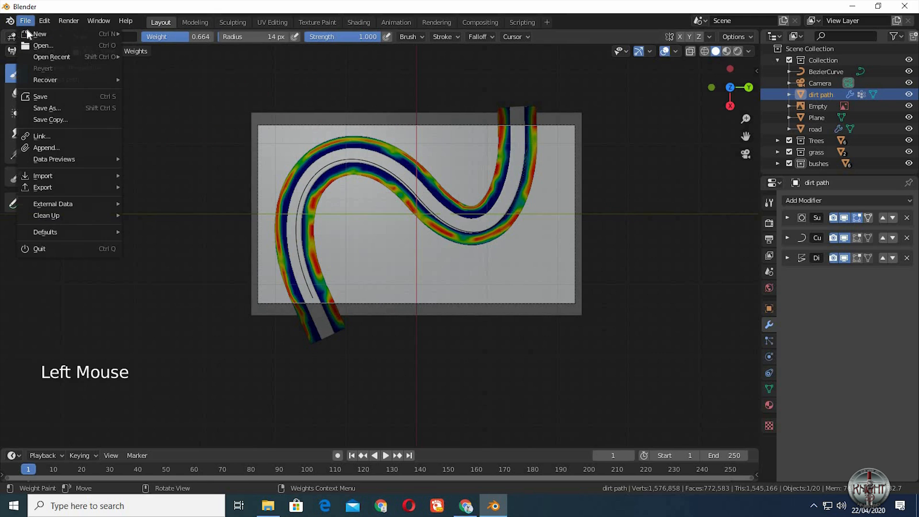
{"action": "left_click", "coordinate": [36, 50]}
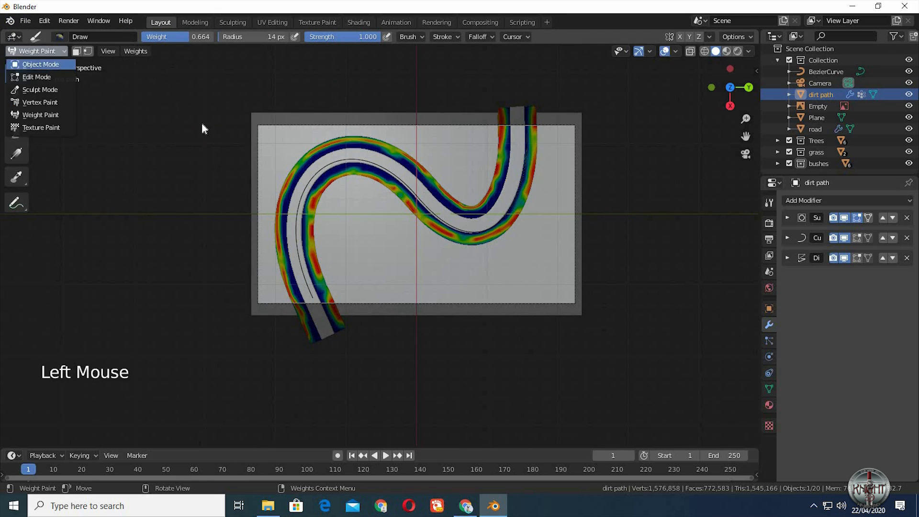
{"action": "left_click", "coordinate": [35, 61]}
{"action": "left_click", "coordinate": [769, 388]}
{"action": "double_click", "coordinate": [808, 239]}
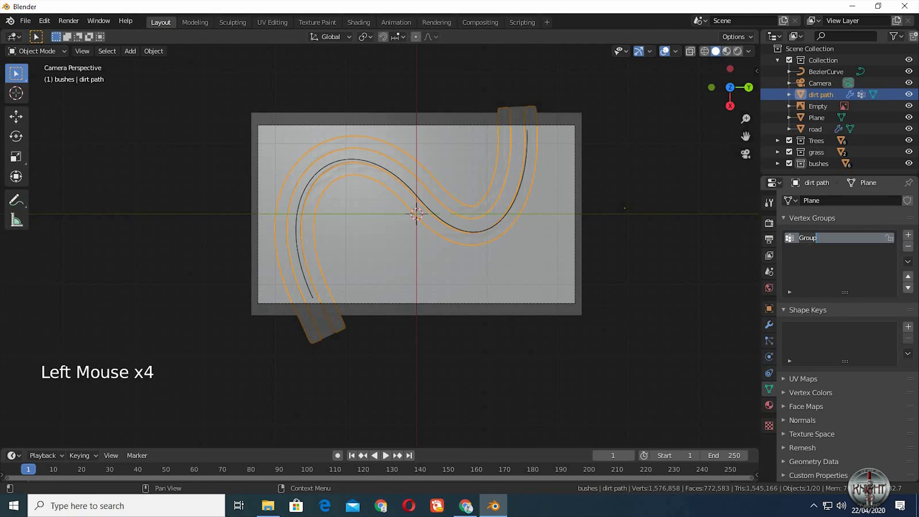
{"action": "type", "text": "Tree"}
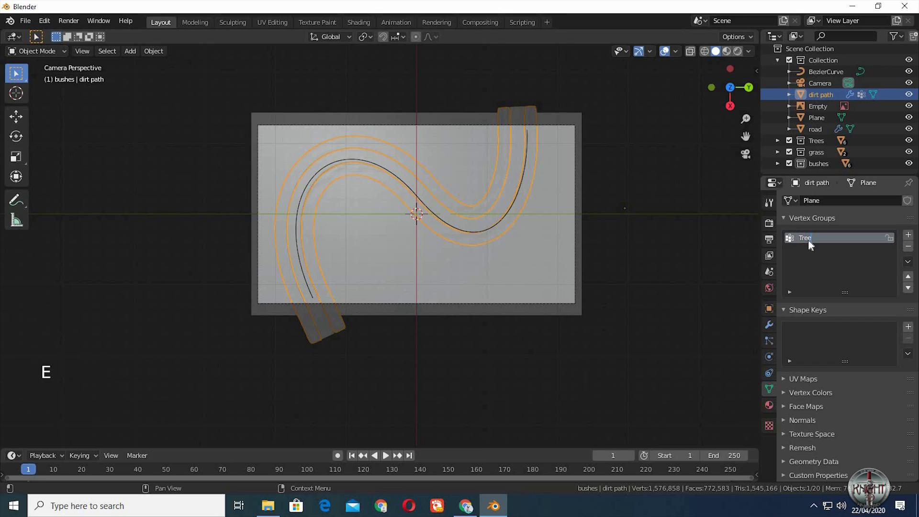
{"action": "type", "text": "s"}
{"action": "key", "text": "Return"}
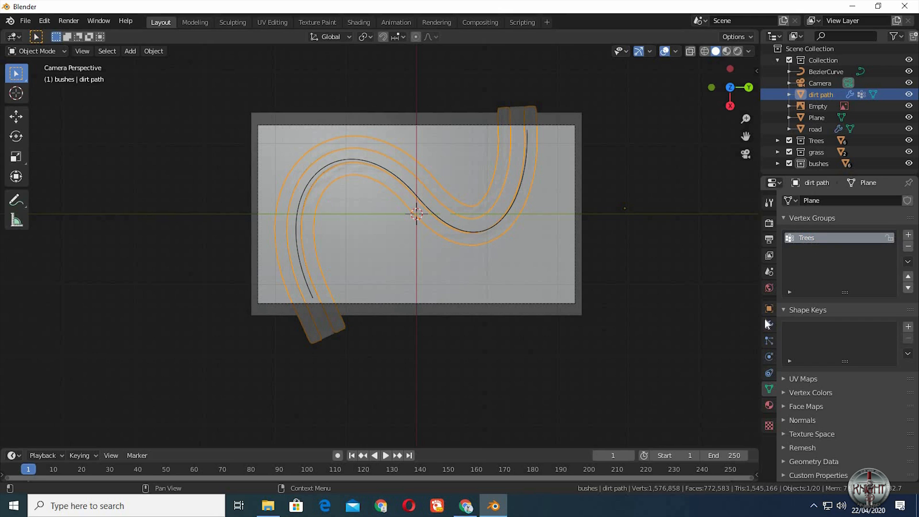
Step: Add a particle system to the dirt path and name both the system and its settings Trees
{"action": "left_click", "coordinate": [767, 341]}
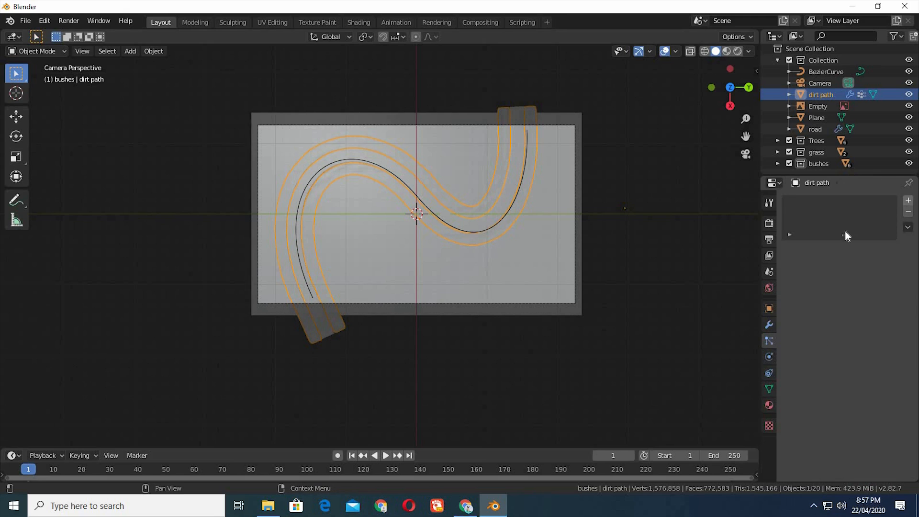
{"action": "double_click", "coordinate": [833, 205]}
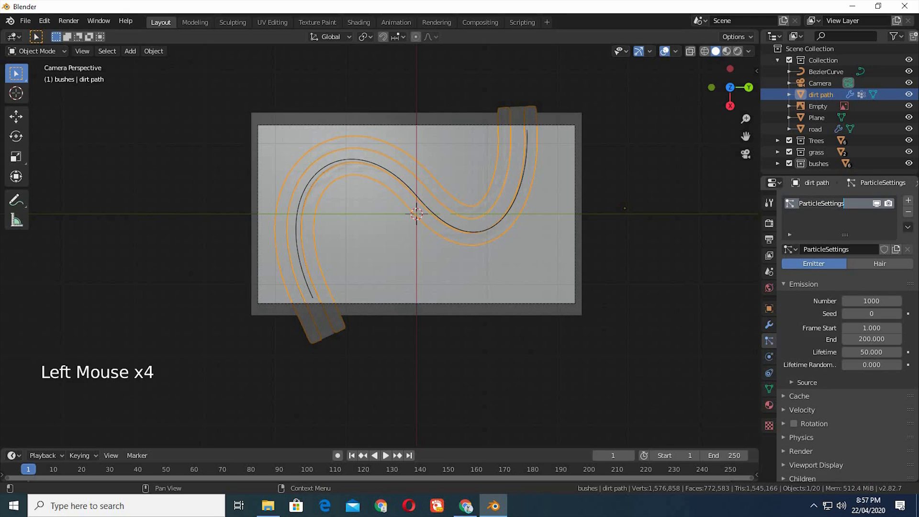
{"action": "type", "text": "Trees"}
{"action": "key", "text": "Return"}
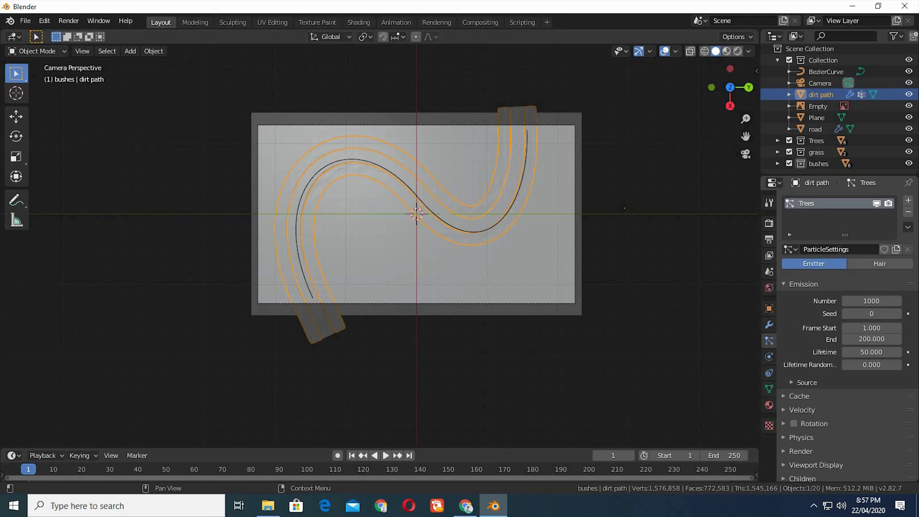
{"action": "left_click", "coordinate": [833, 249]}
{"action": "type", "text": "Trees"}
Step: Make the Trees particle system a Hair type with Advanced options enabled and set its emission number to 250
{"action": "left_click", "coordinate": [872, 265]}
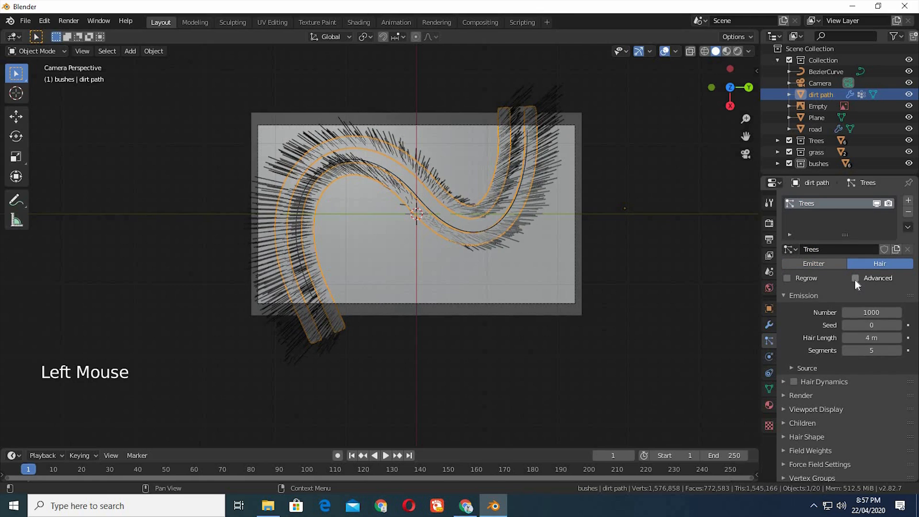
{"action": "left_click", "coordinate": [855, 279]}
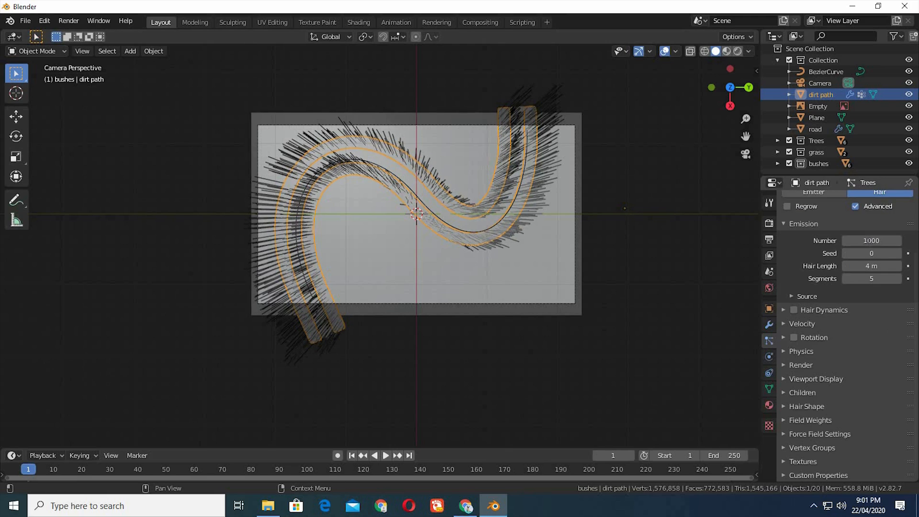
{"action": "left_click", "coordinate": [869, 241]}
{"action": "scroll", "coordinate": [850, 305], "scroll_direction": "up", "scroll_amount": 4}
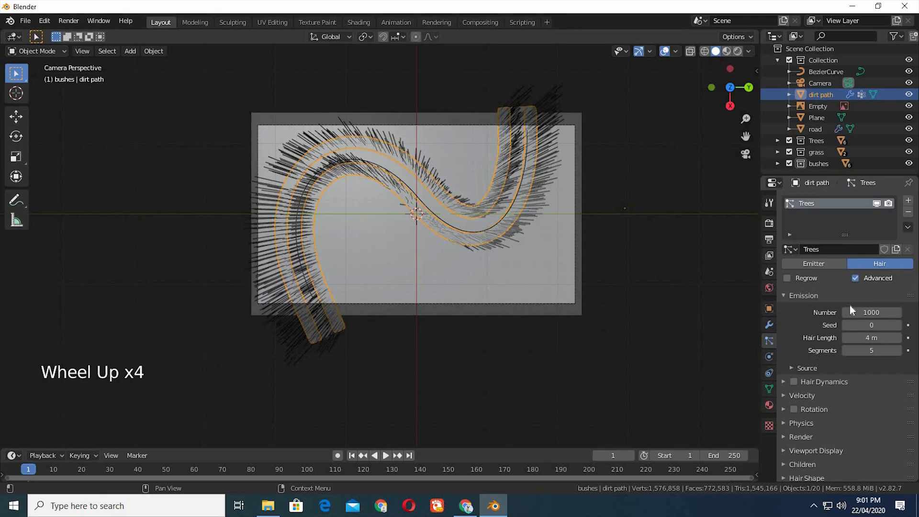
{"action": "left_click", "coordinate": [876, 312]}
{"action": "left_click", "coordinate": [876, 312]}
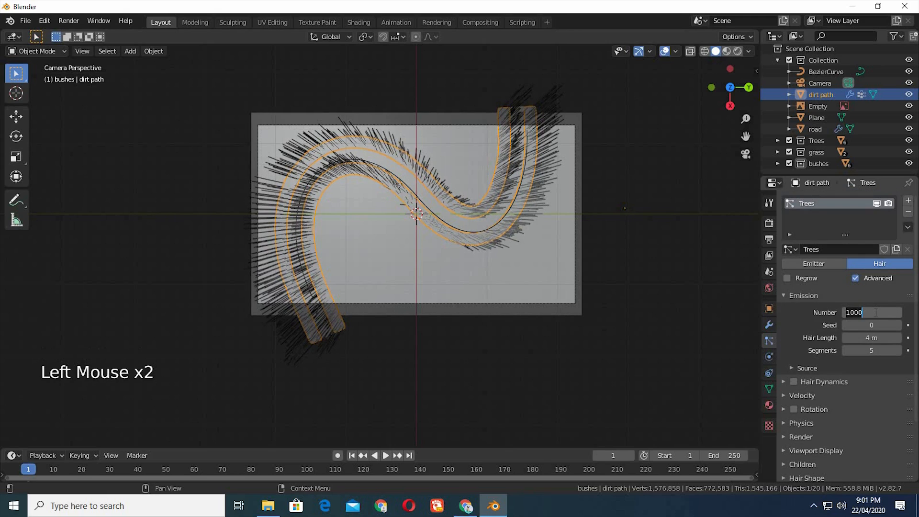
{"action": "type", "text": "25"}
{"action": "key", "text": "Return"}
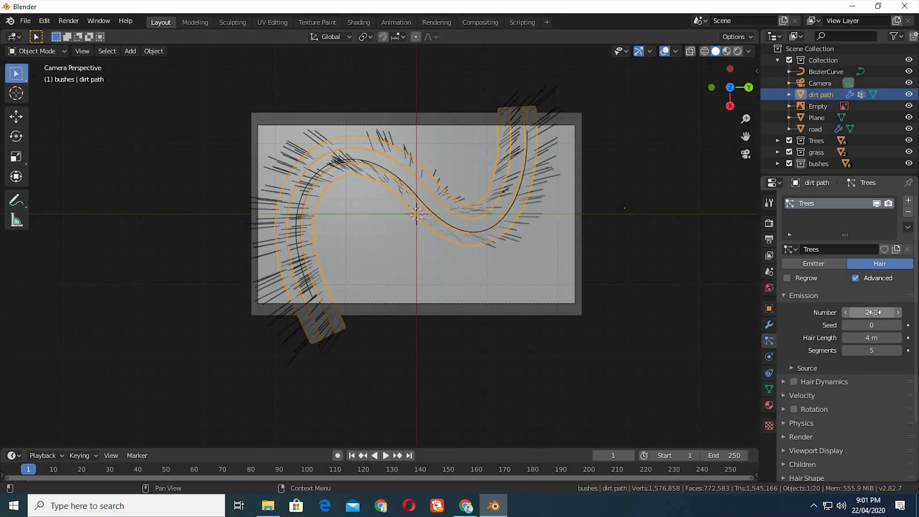
{"action": "left_click", "coordinate": [795, 295]}
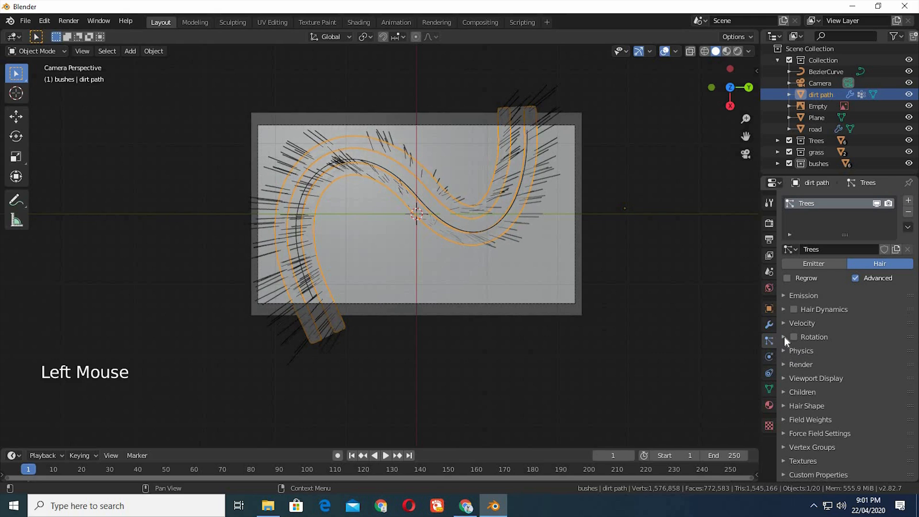
Step: Set the Trees particles' tangent velocity to 0.54 m/s
{"action": "left_click", "coordinate": [814, 324]}
{"action": "left_click", "coordinate": [868, 353]}
{"action": "type", "text": "0."}
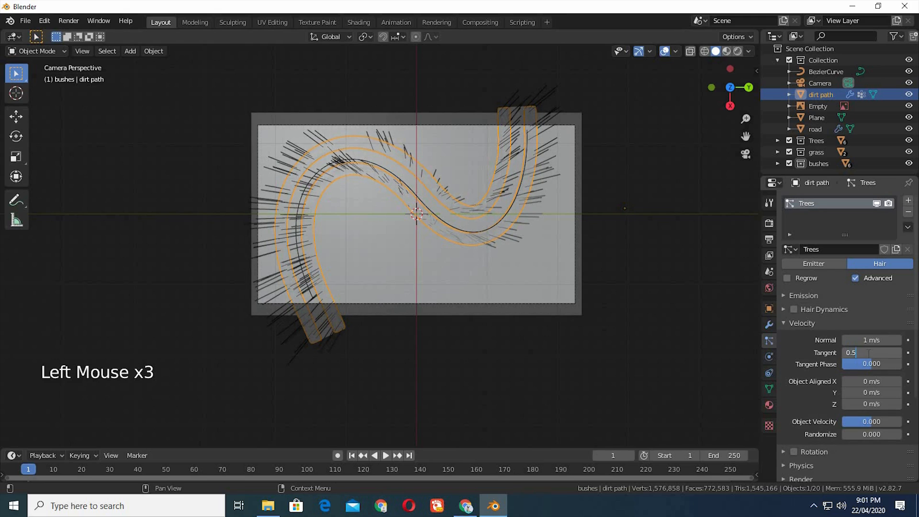
{"action": "type", "text": "5"}
{"action": "key", "text": "Return"}
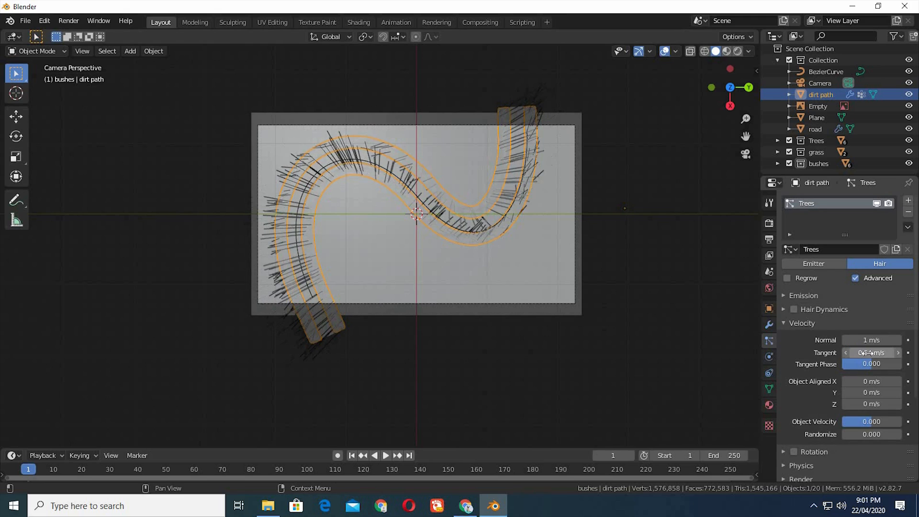
{"action": "left_click", "coordinate": [783, 322]}
{"action": "left_click", "coordinate": [785, 323]}
{"action": "left_click", "coordinate": [786, 327]}
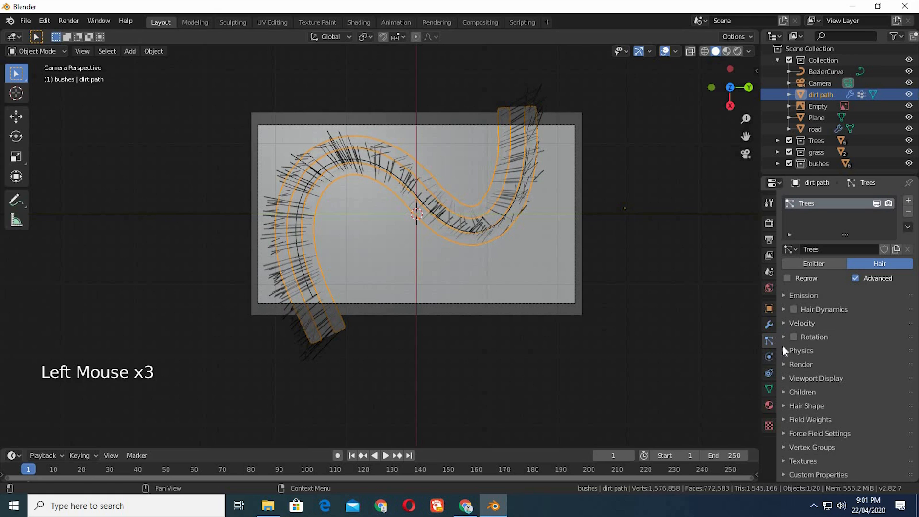
Step: Enable rotation for the Trees particles and set the orientation's Randomize value to 0.074
{"action": "left_click", "coordinate": [783, 337]}
{"action": "left_click", "coordinate": [795, 337]}
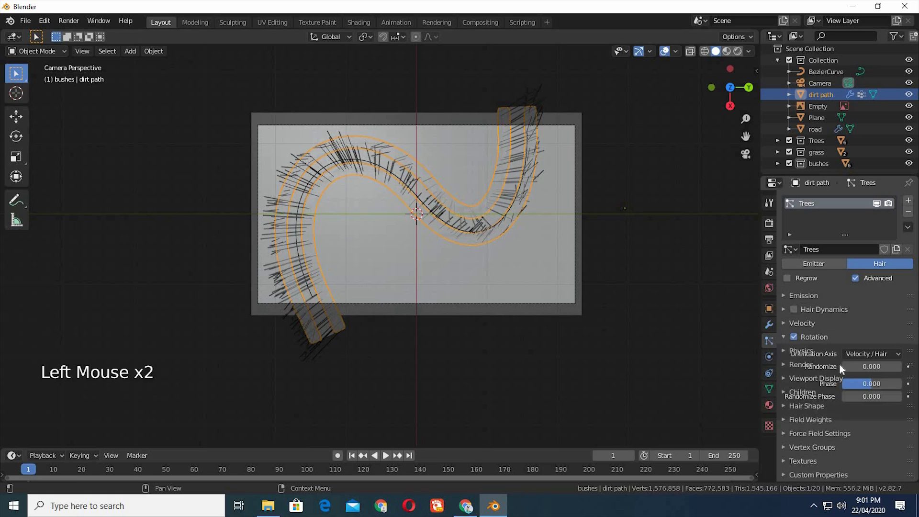
{"action": "left_click", "coordinate": [874, 367]}
{"action": "type", "text": "0"}
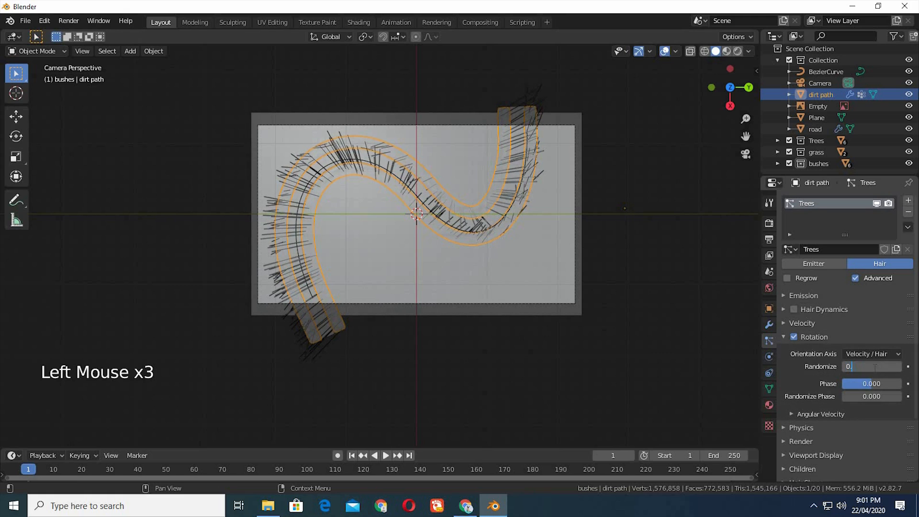
{"action": "type", "text": ".0"}
{"action": "key", "text": "Return"}
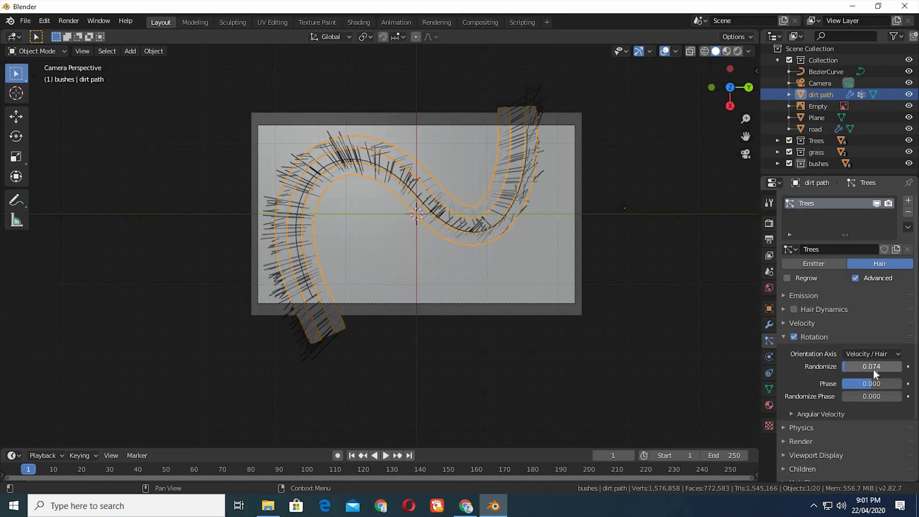
Step: Try a rotation phase of -1.000 on the Trees particles and reset it to 0
{"action": "left_click_drag", "start_coordinate": [873, 387], "coordinate": [822, 397]}
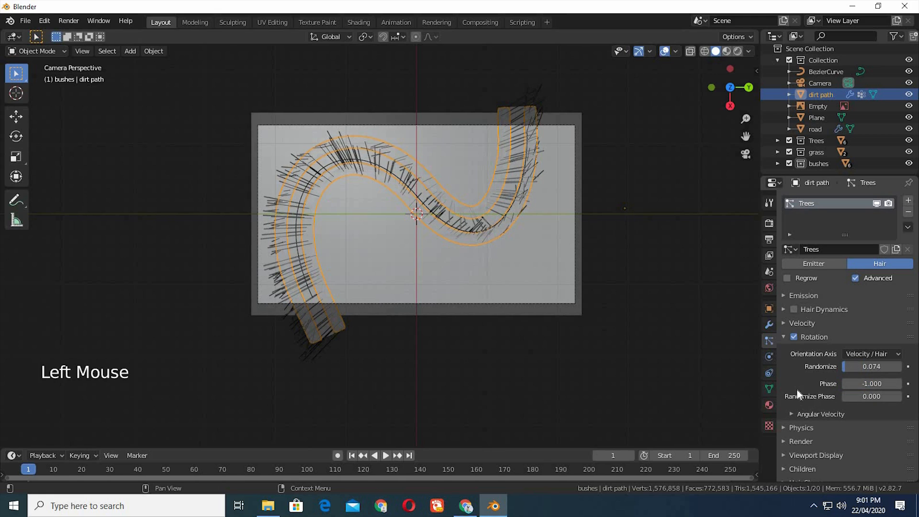
{"action": "left_click", "coordinate": [875, 383]}
{"action": "type", "text": "0"}
{"action": "key", "text": "Return"}
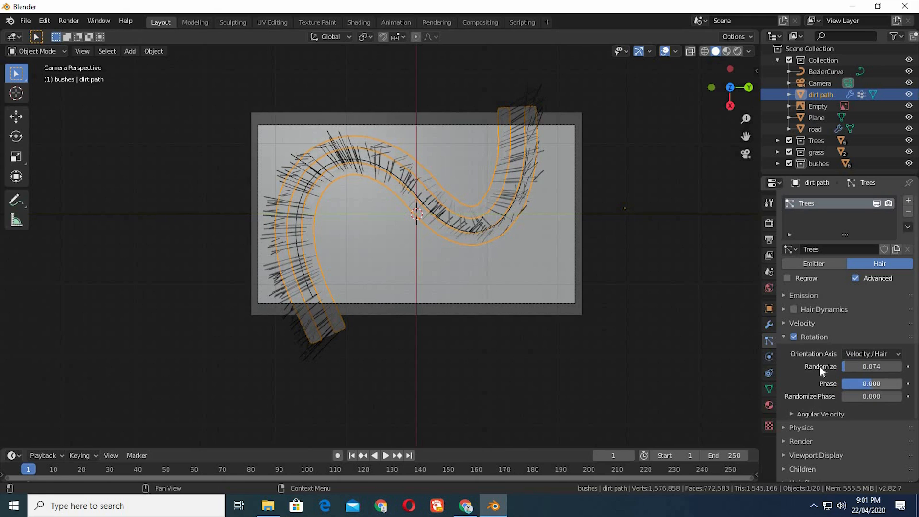
Step: Render the Trees particles as a collection, using Trees as the instance collection
{"action": "left_click", "coordinate": [784, 337]}
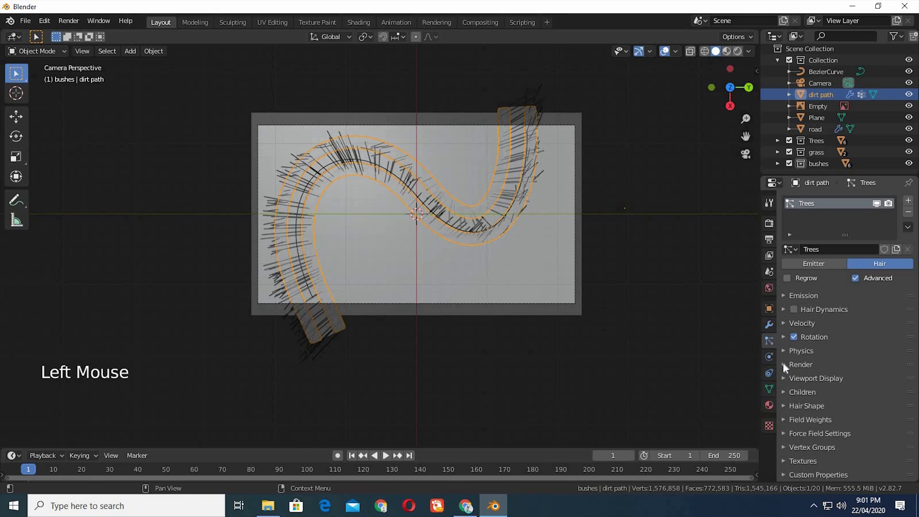
{"action": "left_click", "coordinate": [783, 364]}
{"action": "left_click", "coordinate": [868, 383]}
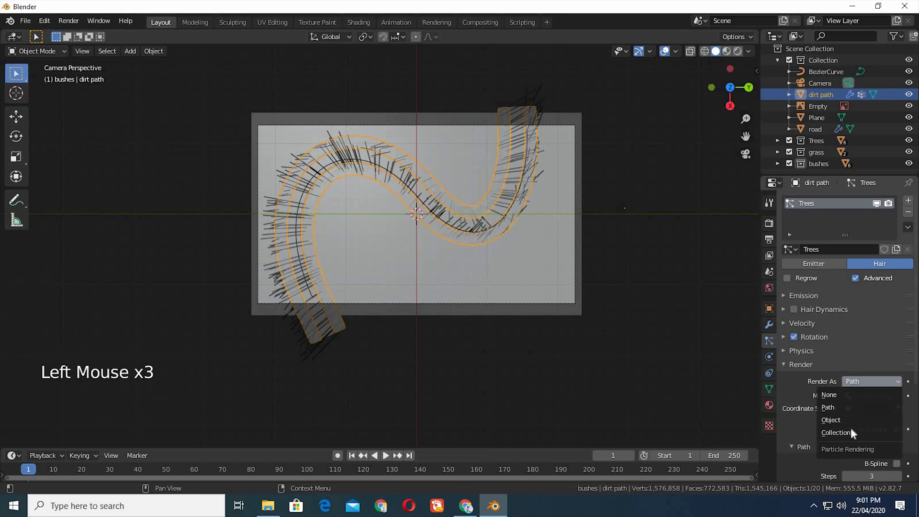
{"action": "left_click", "coordinate": [858, 435]}
{"action": "scroll", "coordinate": [799, 420], "scroll_direction": "down", "scroll_amount": 3}
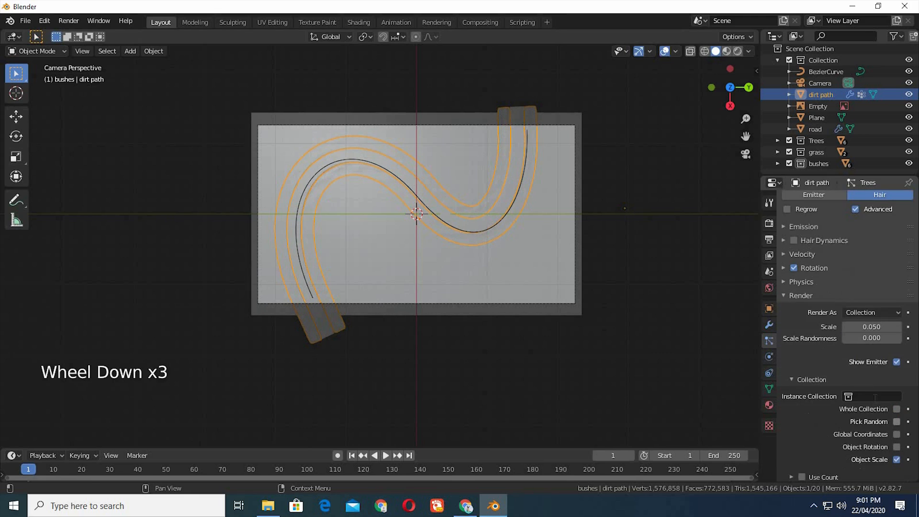
{"action": "left_click", "coordinate": [871, 397]}
{"action": "left_click", "coordinate": [814, 312]}
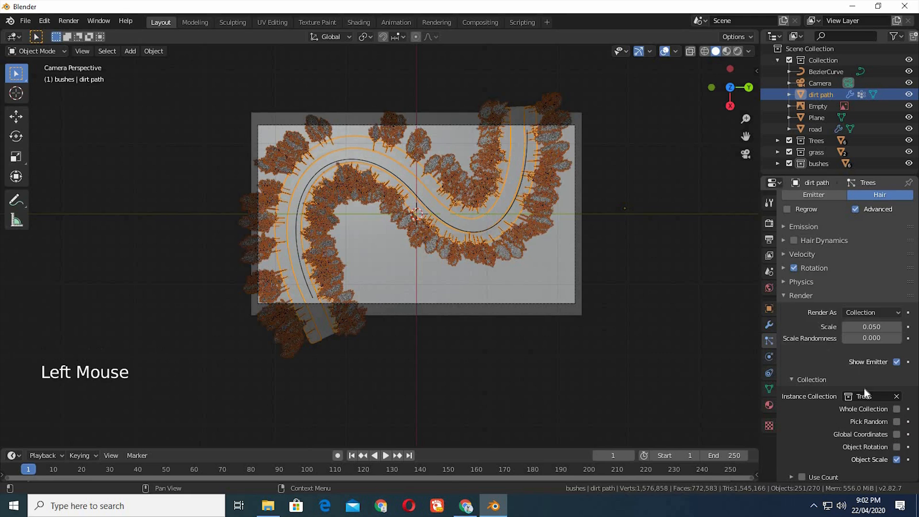
Step: Enable Pick Random and Object Rotation for the tree instances, inspect them in perspective and return to the camera view
{"action": "left_click", "coordinate": [897, 421]}
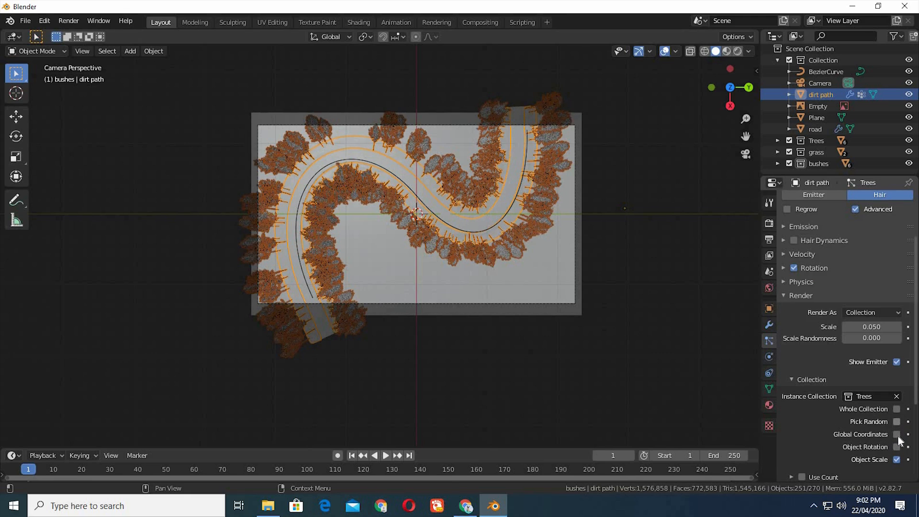
{"action": "left_click", "coordinate": [897, 447]}
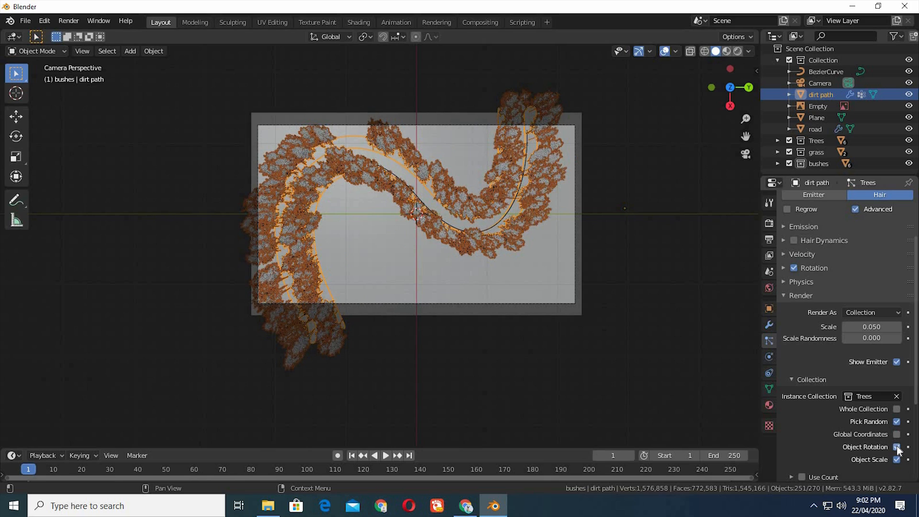
{"action": "middle_click_drag", "start_coordinate": [387, 390], "coordinate": [410, 267]}
{"action": "key", "text": "KP_0"}
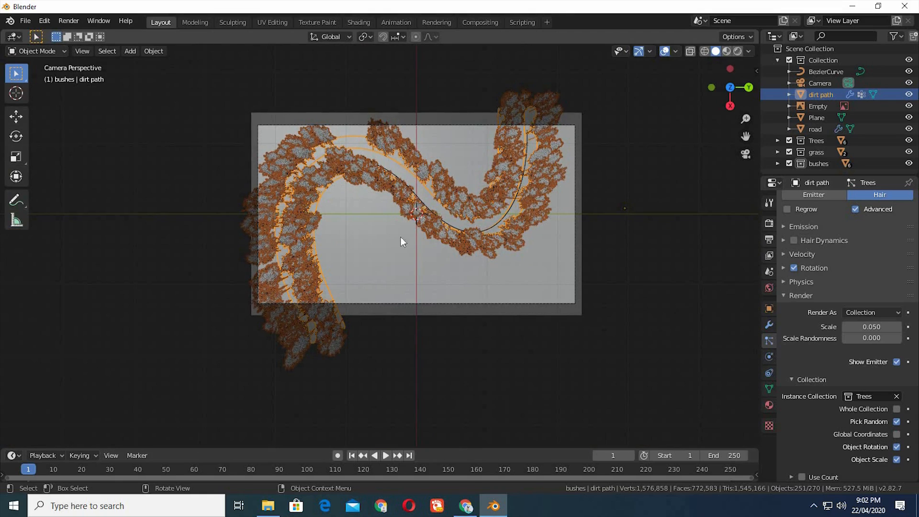
Step: Hide the dirt path's Trees particle system in the viewport
{"action": "left_click", "coordinate": [325, 288]}
{"action": "key", "text": "Tab"}
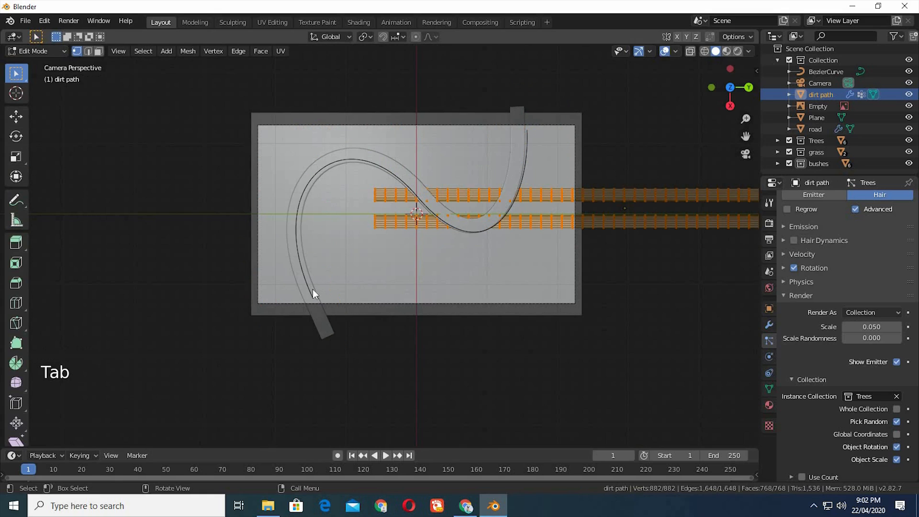
{"action": "key", "text": "Tab"}
{"action": "scroll", "coordinate": [856, 239], "scroll_direction": "up", "scroll_amount": 4}
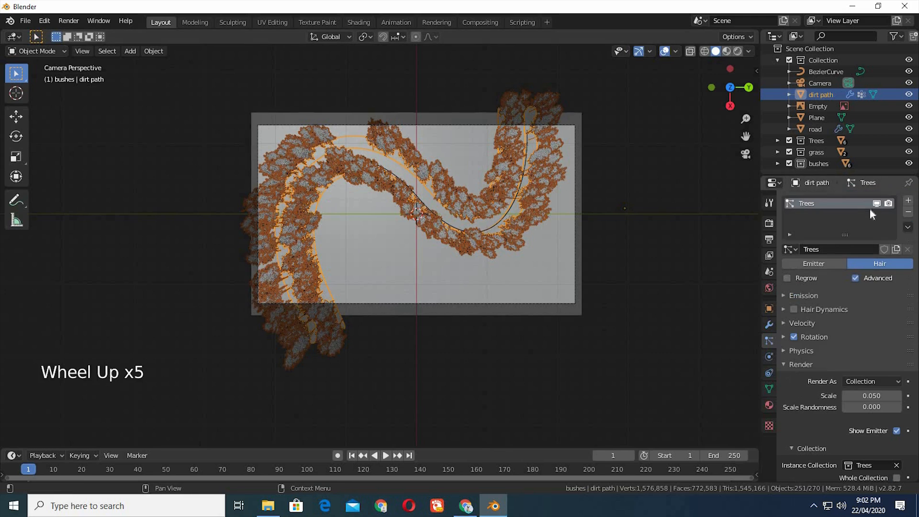
{"action": "left_click", "coordinate": [877, 204]}
Step: Widen the dirt path by scaling the outermost edge loops of both strips outward along the global X axis
{"action": "left_click", "coordinate": [315, 269]}
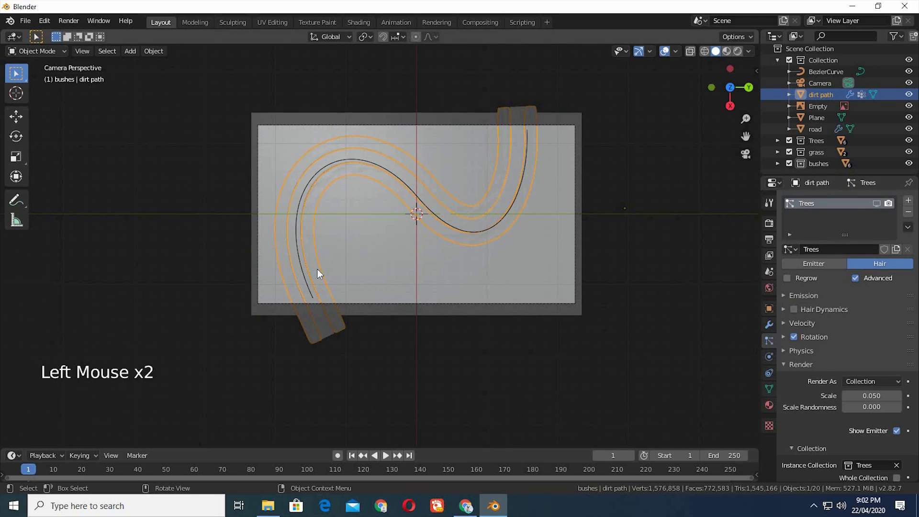
{"action": "key", "text": "Tab"}
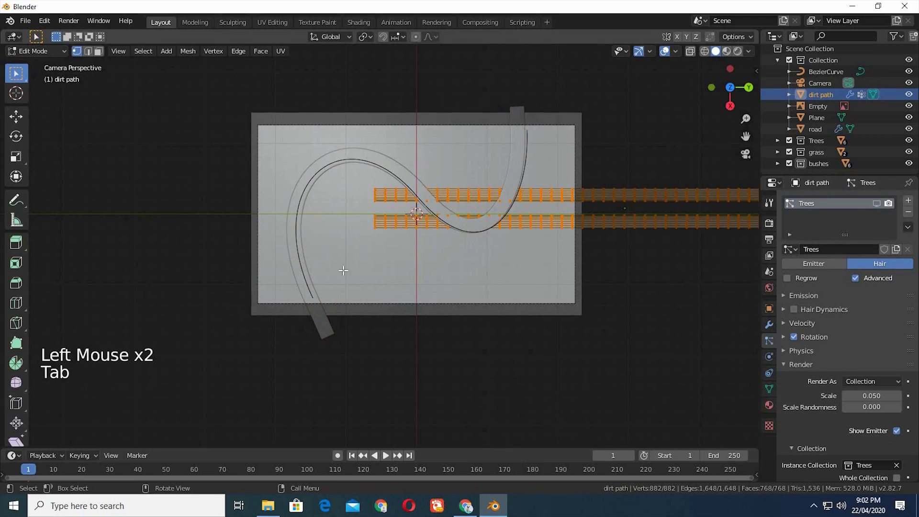
{"action": "left_click", "coordinate": [397, 226], "text": "alt"}
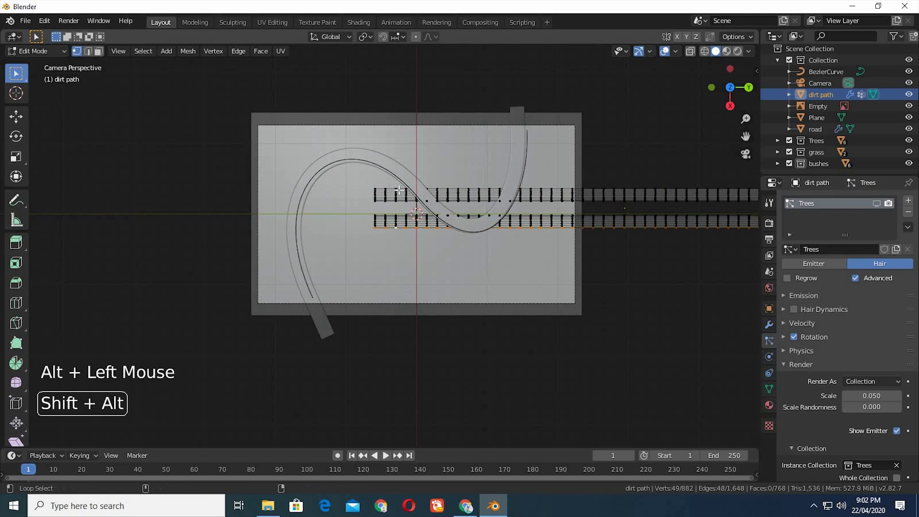
{"action": "left_click", "coordinate": [399, 190], "text": "alt+shift"}
{"action": "key", "text": "s"}
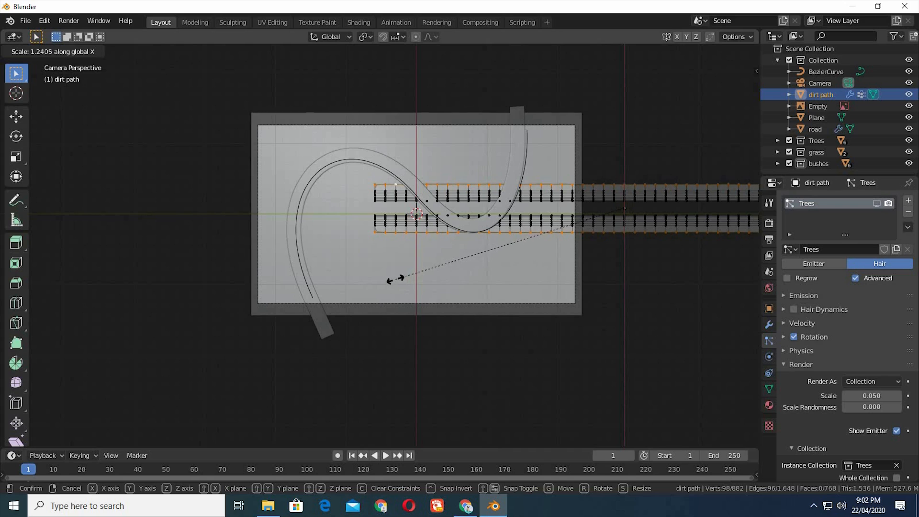
{"action": "left_click", "coordinate": [376, 226]}
Step: Add one centred loop cut along each widened outer strip of the dirt path and return to Object Mode
{"action": "key", "text": "ctrl"}
{"action": "key", "text": "ctrl+r"}
{"action": "left_click", "coordinate": [385, 186]}
{"action": "left_click", "coordinate": [386, 186]}
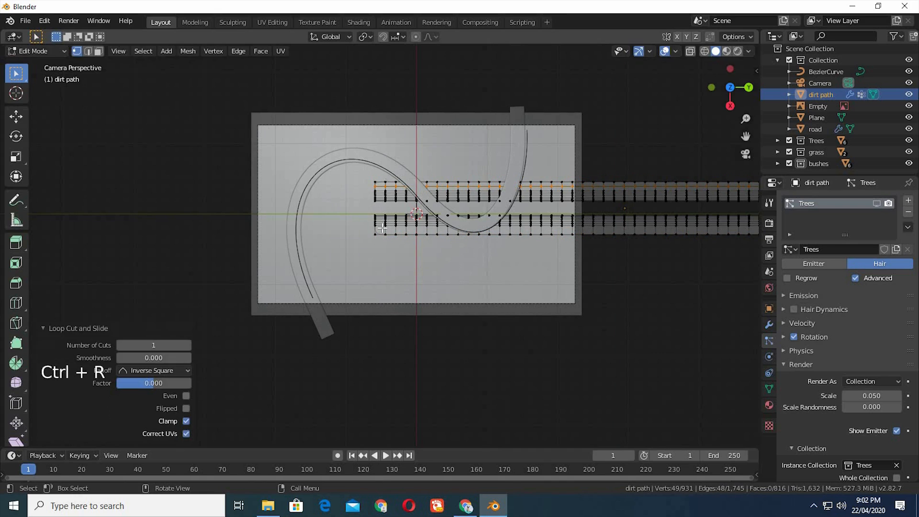
{"action": "key", "text": "ctrl+r"}
{"action": "left_click", "coordinate": [385, 230]}
{"action": "left_click", "coordinate": [385, 230]}
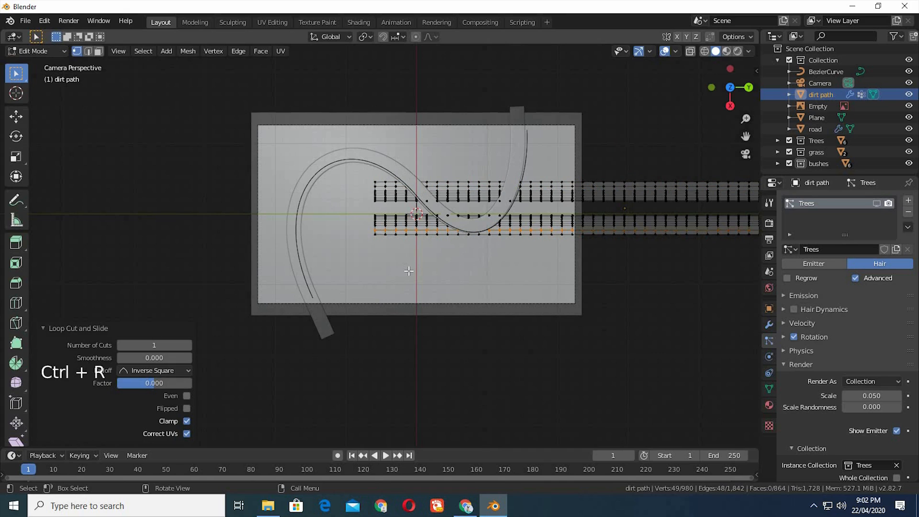
{"action": "key", "text": "Tab"}
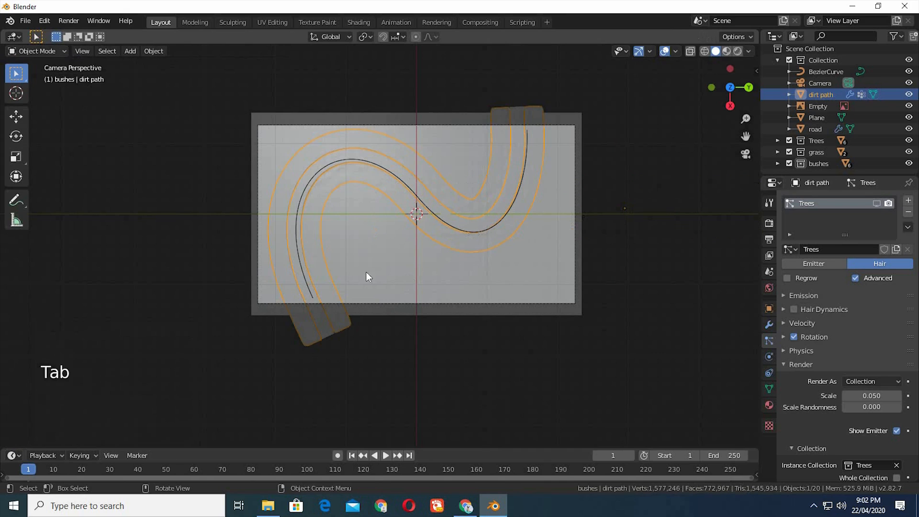
Step: In Weight Paint mode, set the brush weight to 0.000 and paint along the dirt path's inner edges on both sides of the road
{"action": "left_click", "coordinate": [41, 51]}
{"action": "left_click", "coordinate": [51, 117]}
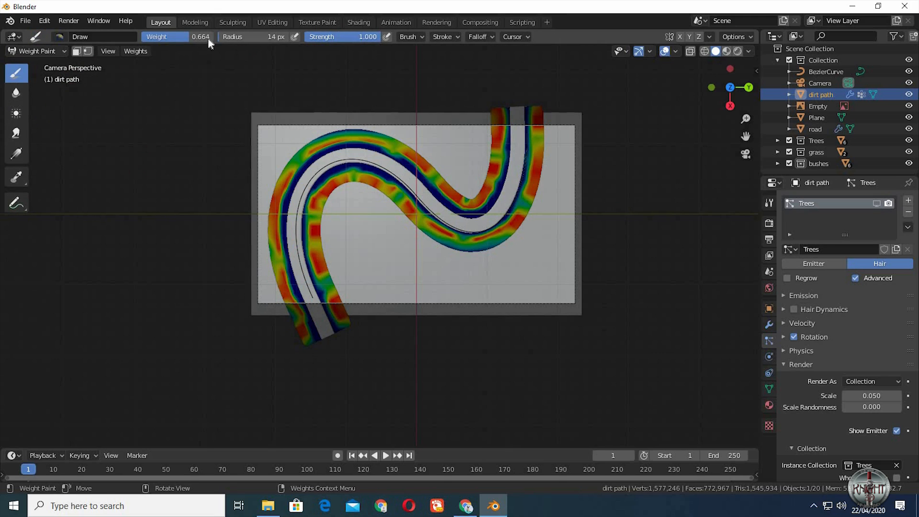
{"action": "left_click_drag", "start_coordinate": [210, 37], "coordinate": [142, 37]}
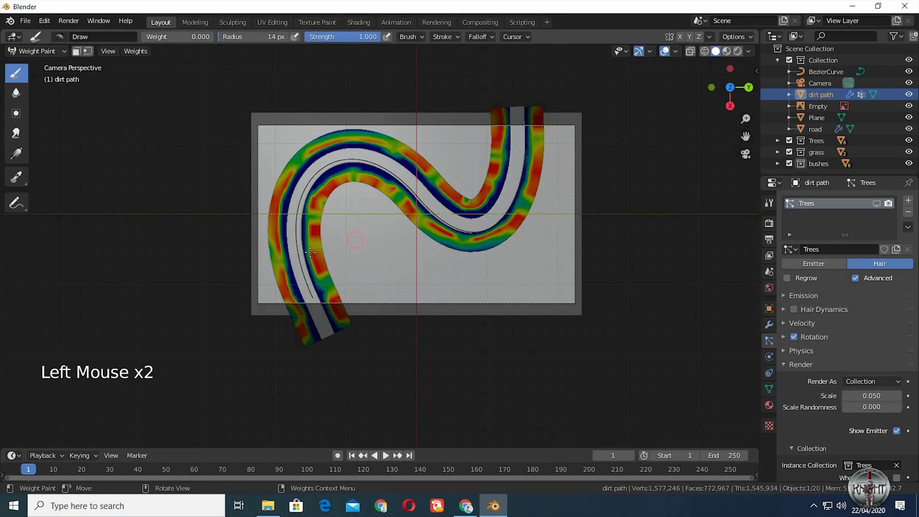
{"action": "left_click", "coordinate": [312, 281]}
{"action": "mouse_move", "coordinate": [314, 282]}
{"action": "left_mouse_down"}
{"action": "mouse_move", "coordinate": [330, 306]}
{"action": "mouse_move", "coordinate": [307, 250]}
{"action": "mouse_move", "coordinate": [322, 178]}
{"action": "mouse_move", "coordinate": [355, 166]}
{"action": "left_mouse_up"}
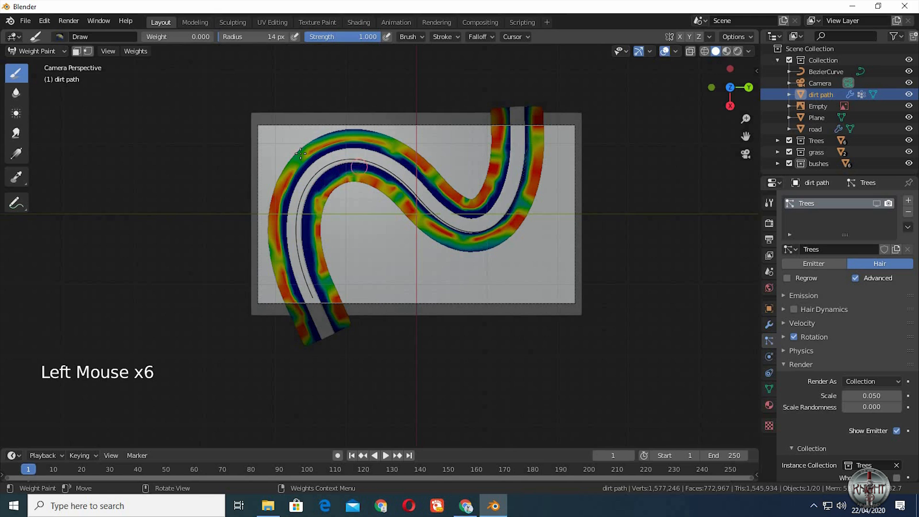
{"action": "mouse_move", "coordinate": [291, 190]}
{"action": "left_mouse_down"}
{"action": "mouse_move", "coordinate": [283, 245]}
{"action": "mouse_move", "coordinate": [310, 331]}
{"action": "left_mouse_up"}
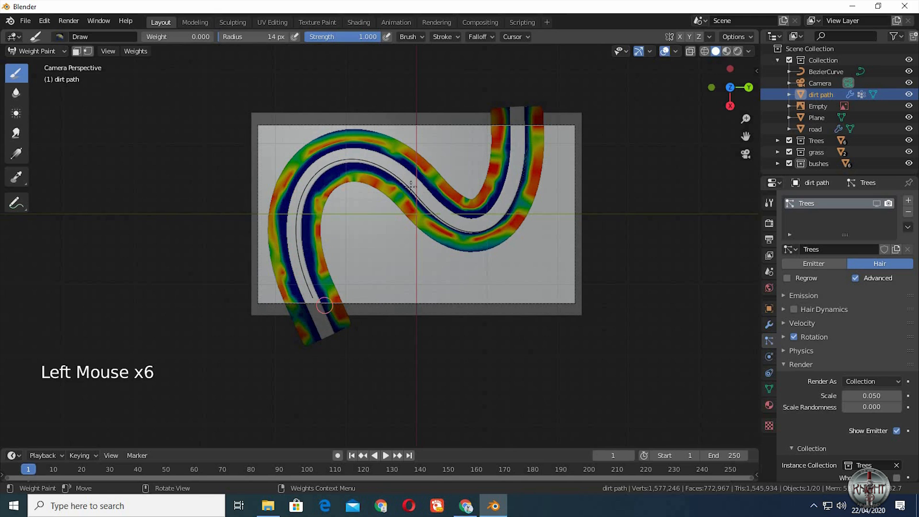
{"action": "mouse_move", "coordinate": [327, 148]}
{"action": "left_mouse_down"}
{"action": "mouse_move", "coordinate": [400, 155]}
{"action": "mouse_move", "coordinate": [445, 194]}
{"action": "mouse_move", "coordinate": [492, 212]}
{"action": "left_mouse_up"}
{"action": "left_click", "coordinate": [492, 212]}
{"action": "left_click", "coordinate": [396, 191]}
{"action": "left_click", "coordinate": [401, 191]}
{"action": "left_click", "coordinate": [403, 192]}
{"action": "left_click", "coordinate": [411, 202]}
{"action": "left_click", "coordinate": [416, 207]}
{"action": "left_click", "coordinate": [425, 214]}
{"action": "left_click", "coordinate": [437, 222]}
{"action": "left_click", "coordinate": [444, 227]}
{"action": "left_click", "coordinate": [453, 231]}
{"action": "left_click", "coordinate": [462, 234]}
{"action": "left_click", "coordinate": [472, 238]}
{"action": "left_click", "coordinate": [483, 237]}
{"action": "left_click", "coordinate": [499, 230]}
{"action": "left_click", "coordinate": [510, 222]}
{"action": "left_click", "coordinate": [494, 232]}
{"action": "mouse_move", "coordinate": [518, 205]}
{"action": "left_mouse_down"}
{"action": "mouse_move", "coordinate": [529, 144]}
{"action": "mouse_move", "coordinate": [518, 103]}
{"action": "mouse_move", "coordinate": [500, 175]}
{"action": "mouse_move", "coordinate": [468, 217]}
{"action": "left_mouse_up"}
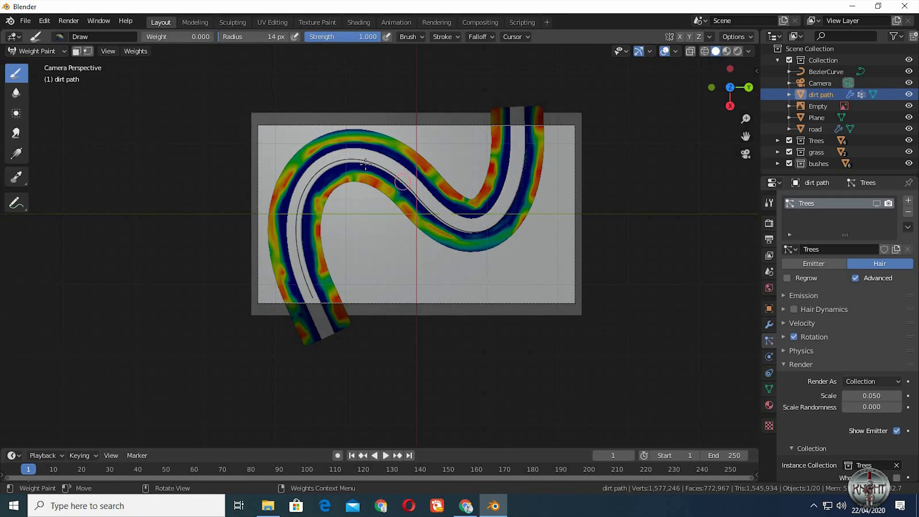
{"action": "left_click_drag", "start_coordinate": [371, 165], "coordinate": [312, 184]}
{"action": "mouse_move", "coordinate": [300, 220]}
{"action": "left_mouse_down"}
{"action": "mouse_move", "coordinate": [320, 176]}
{"action": "mouse_move", "coordinate": [294, 183]}
{"action": "left_mouse_up"}
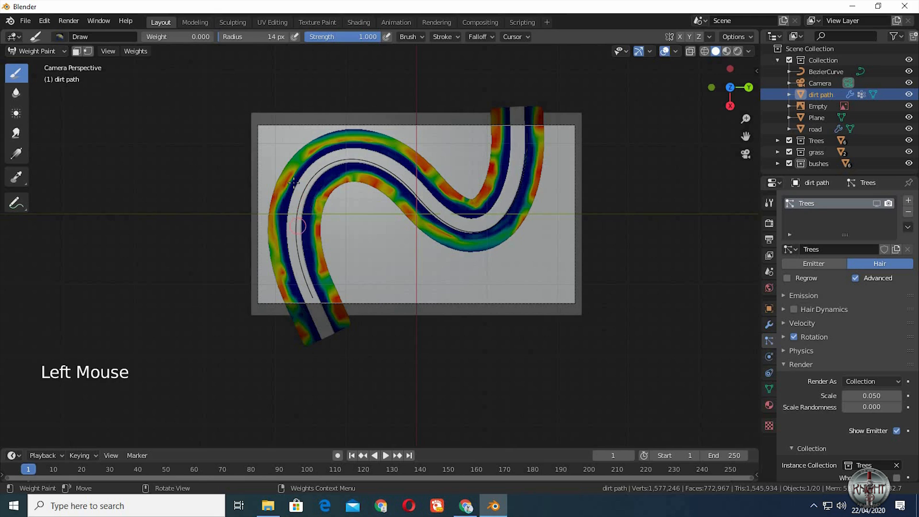
{"action": "mouse_move", "coordinate": [305, 227]}
{"action": "left_mouse_down"}
{"action": "mouse_move", "coordinate": [307, 273]}
{"action": "mouse_move", "coordinate": [326, 294]}
{"action": "mouse_move", "coordinate": [308, 288]}
{"action": "mouse_move", "coordinate": [319, 292]}
{"action": "left_mouse_up"}
{"action": "mouse_move", "coordinate": [323, 301]}
{"action": "left_mouse_down"}
{"action": "mouse_move", "coordinate": [338, 332]}
{"action": "mouse_move", "coordinate": [295, 297]}
{"action": "left_mouse_up"}
{"action": "left_click", "coordinate": [319, 287]}
{"action": "left_click_drag", "start_coordinate": [365, 172], "coordinate": [405, 201]}
{"action": "left_click", "coordinate": [414, 210]}
{"action": "left_click", "coordinate": [442, 229]}
{"action": "left_click", "coordinate": [457, 235]}
{"action": "left_click", "coordinate": [467, 237]}
{"action": "left_click", "coordinate": [481, 237]}
{"action": "left_click", "coordinate": [497, 230]}
{"action": "left_click", "coordinate": [502, 227]}
{"action": "left_click", "coordinate": [471, 236]}
{"action": "left_click", "coordinate": [478, 237]}
{"action": "left_click", "coordinate": [426, 175]}
{"action": "left_click", "coordinate": [423, 173]}
{"action": "left_click", "coordinate": [421, 173]}
{"action": "left_click", "coordinate": [350, 165]}
{"action": "left_click", "coordinate": [341, 158]}
{"action": "left_click", "coordinate": [330, 152]}
{"action": "left_click", "coordinate": [320, 153]}
{"action": "left_click", "coordinate": [315, 156]}
{"action": "left_click", "coordinate": [313, 156]}
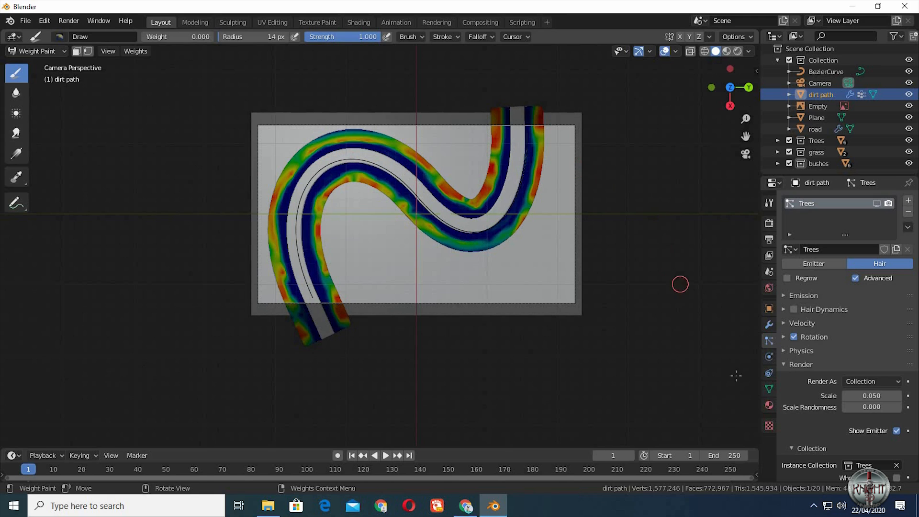
Step: Collapse the Trees particles' Render settings and show the particle system in the viewport again
{"action": "left_click", "coordinate": [783, 364]}
{"action": "scroll", "coordinate": [866, 352], "scroll_direction": "down", "scroll_amount": 4}
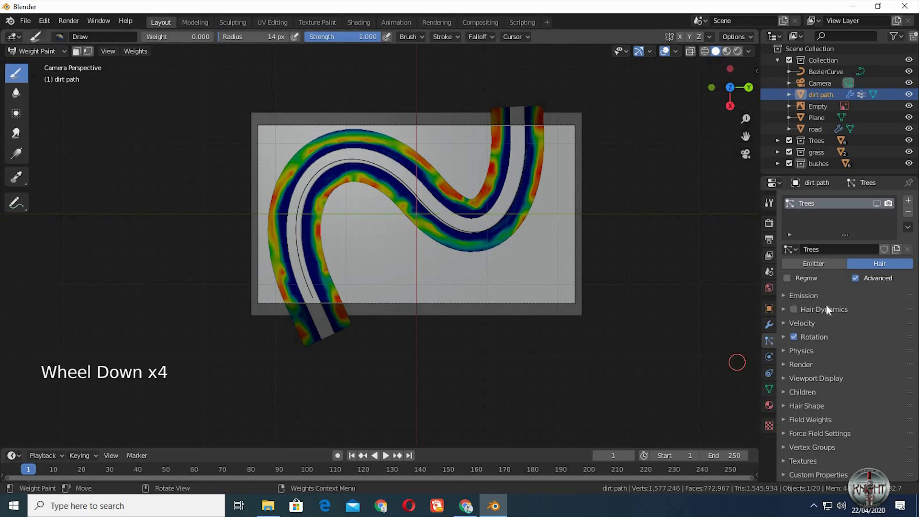
{"action": "left_click", "coordinate": [876, 203]}
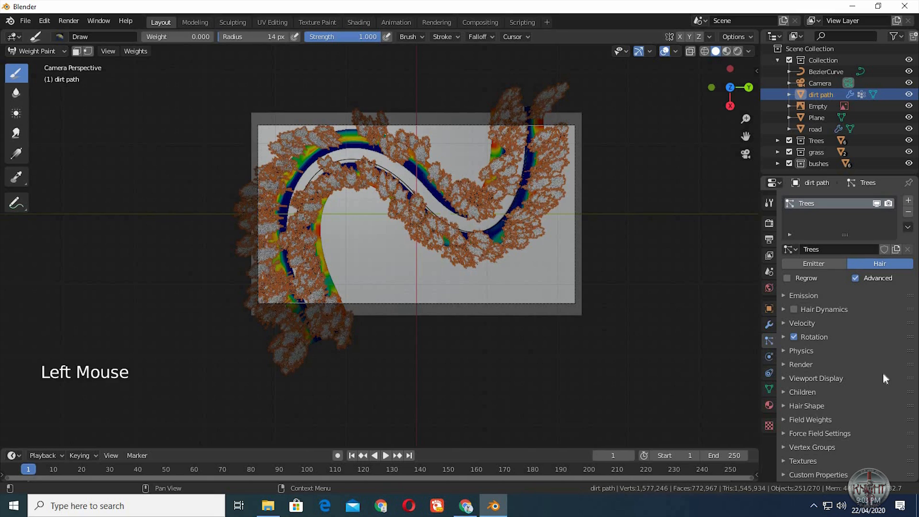
Step: Assign the Trees vertex group to the Density of the Trees particle system
{"action": "scroll", "coordinate": [883, 374], "scroll_direction": "down", "scroll_amount": 3}
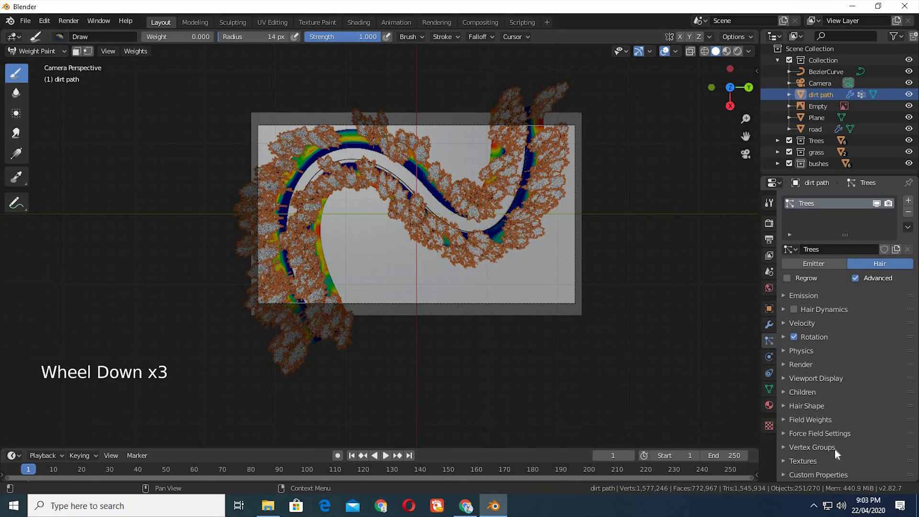
{"action": "left_click", "coordinate": [784, 364]}
{"action": "left_click", "coordinate": [783, 364]}
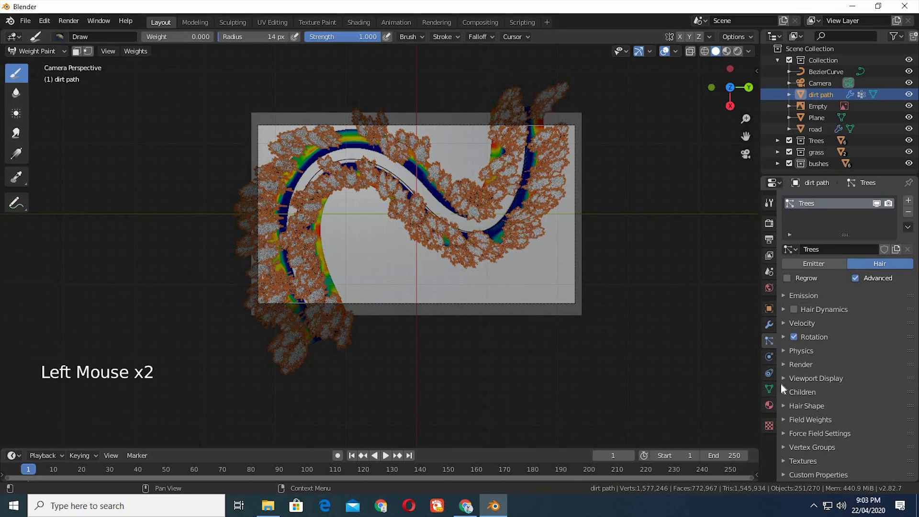
{"action": "left_click", "coordinate": [782, 447]}
{"action": "scroll", "coordinate": [855, 443], "scroll_direction": "down", "scroll_amount": 3}
{"action": "left_click", "coordinate": [863, 395]}
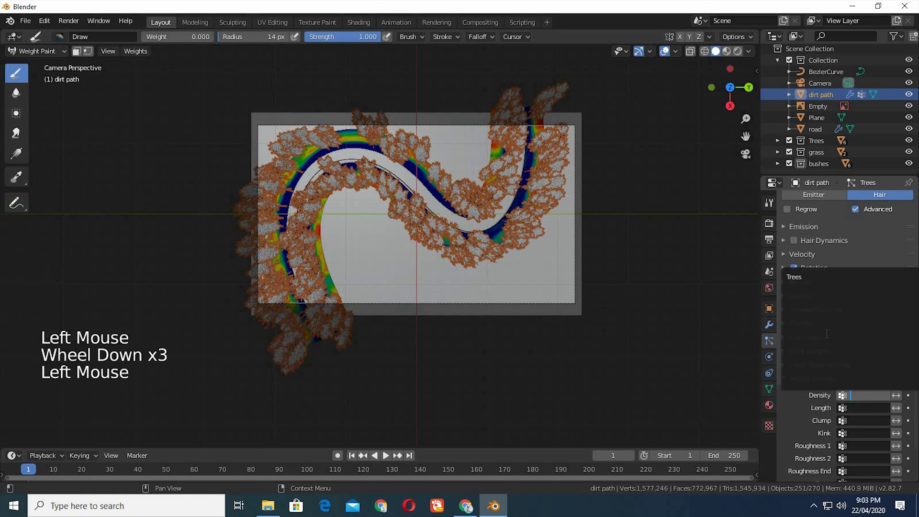
{"action": "left_click", "coordinate": [801, 280]}
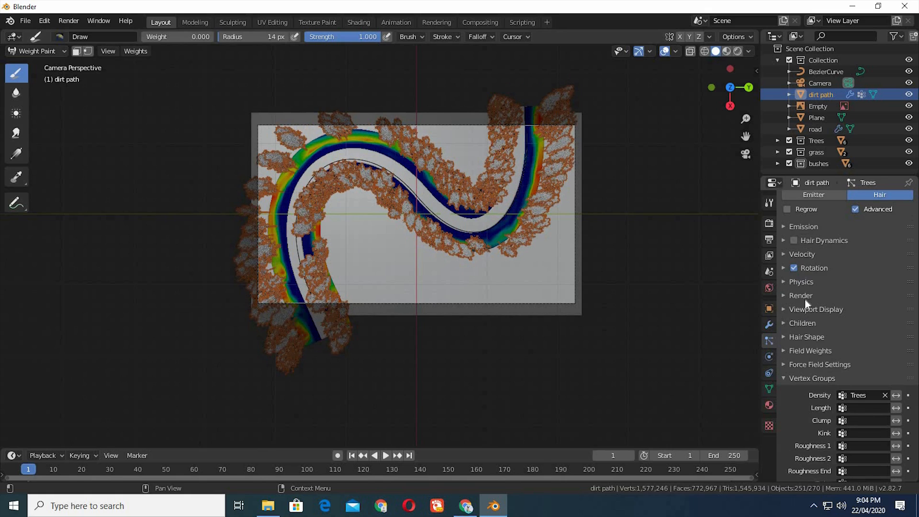
Step: Add a new texture to the Trees particle system and open its texture settings
{"action": "scroll", "coordinate": [795, 352], "scroll_direction": "down", "scroll_amount": 3}
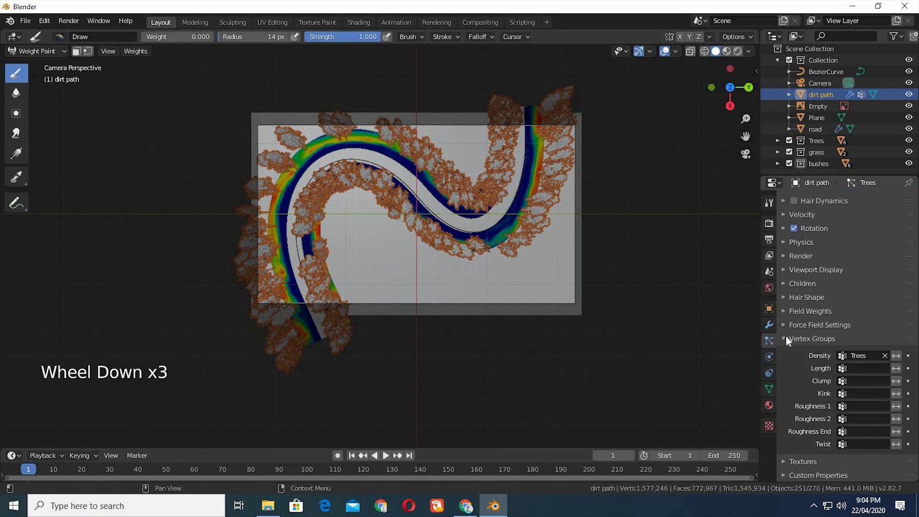
{"action": "left_click", "coordinate": [784, 342]}
{"action": "scroll", "coordinate": [795, 459], "scroll_direction": "down", "scroll_amount": 2}
{"action": "left_click", "coordinate": [808, 455]}
{"action": "scroll", "coordinate": [894, 355], "scroll_direction": "down", "scroll_amount": 2}
{"action": "scroll", "coordinate": [900, 363], "scroll_direction": "down", "scroll_amount": 2}
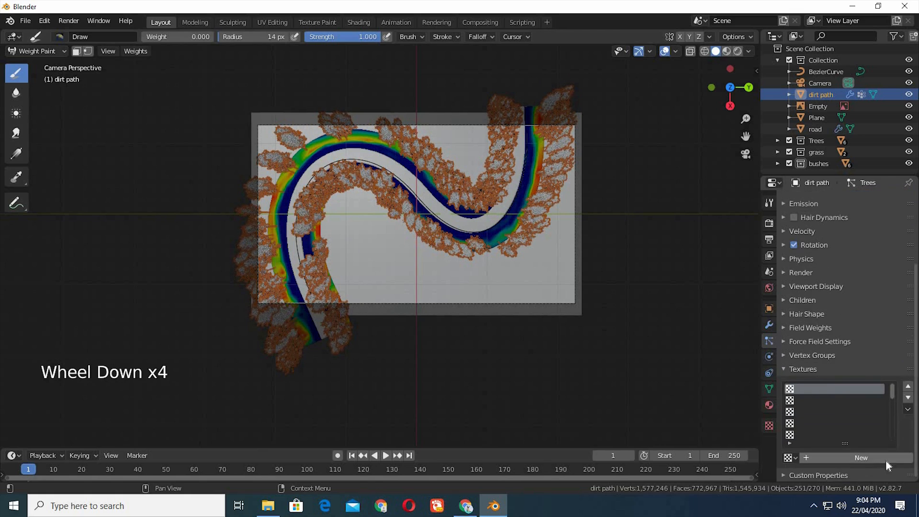
{"action": "left_click", "coordinate": [878, 461]}
{"action": "left_click", "coordinate": [908, 459]}
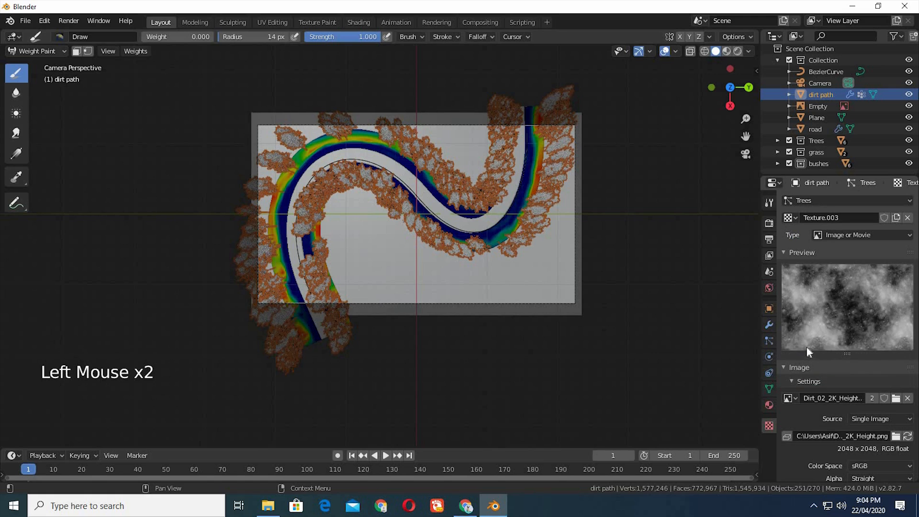
Step: Change the type of the new Trees particle texture to Clouds
{"action": "scroll", "coordinate": [800, 336], "scroll_direction": "down", "scroll_amount": 2}
{"action": "scroll", "coordinate": [801, 344], "scroll_direction": "down", "scroll_amount": 2}
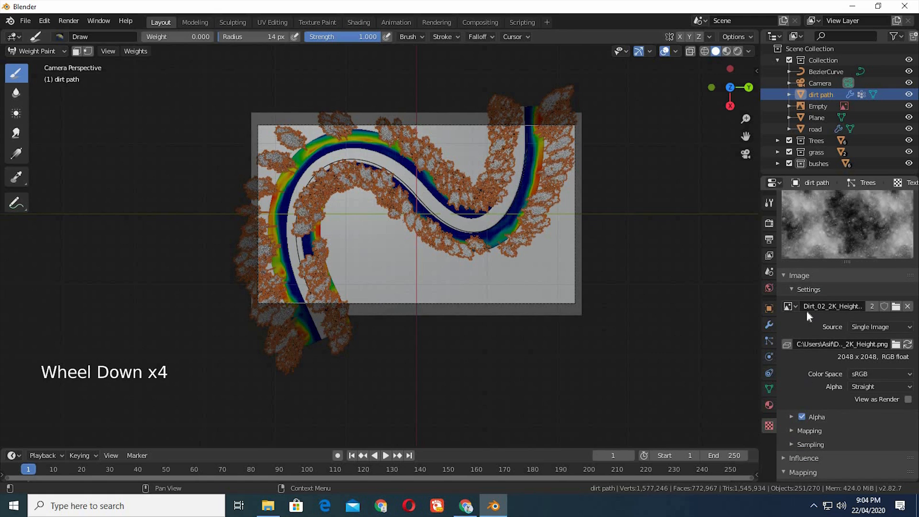
{"action": "scroll", "coordinate": [808, 311], "scroll_direction": "up", "scroll_amount": 6}
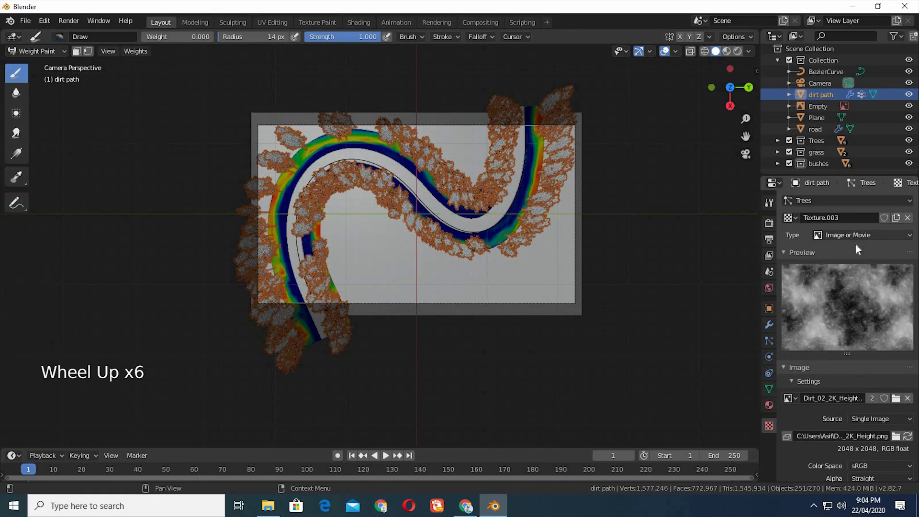
{"action": "left_click", "coordinate": [851, 236]}
{"action": "left_click", "coordinate": [839, 271]}
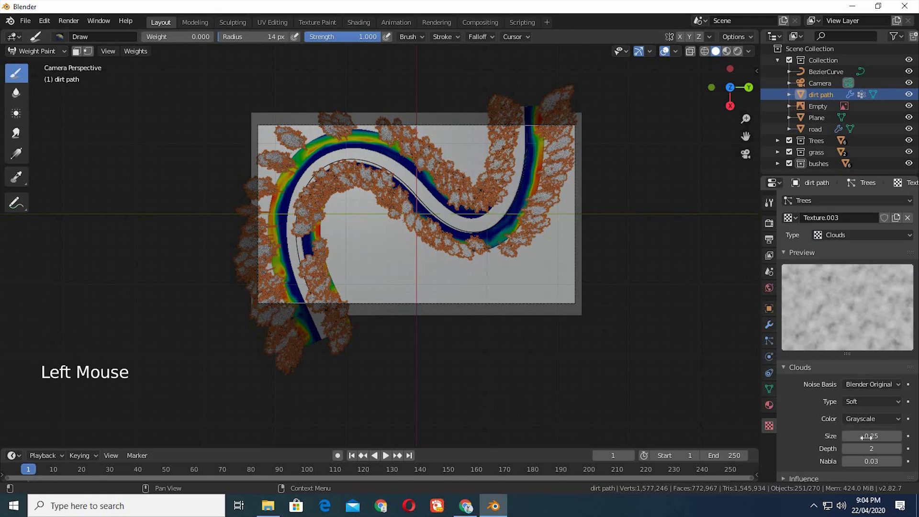
Step: Set the Clouds texture to depth 4, Hard noise type and size 0.60
{"action": "left_click", "coordinate": [898, 448]}
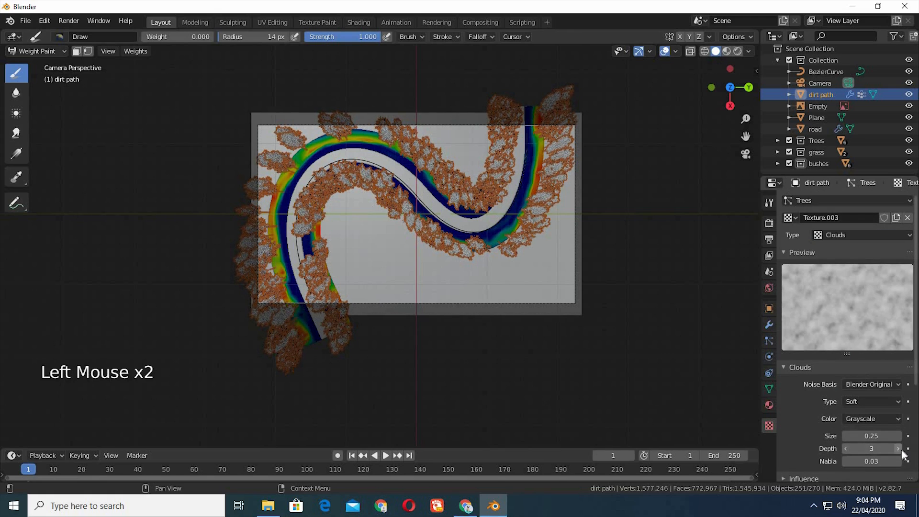
{"action": "left_click", "coordinate": [878, 401]}
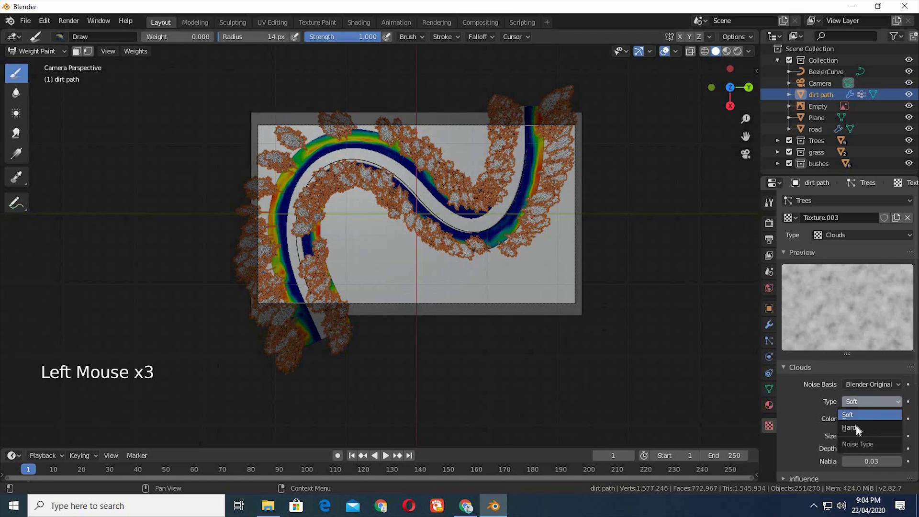
{"action": "left_click", "coordinate": [856, 426]}
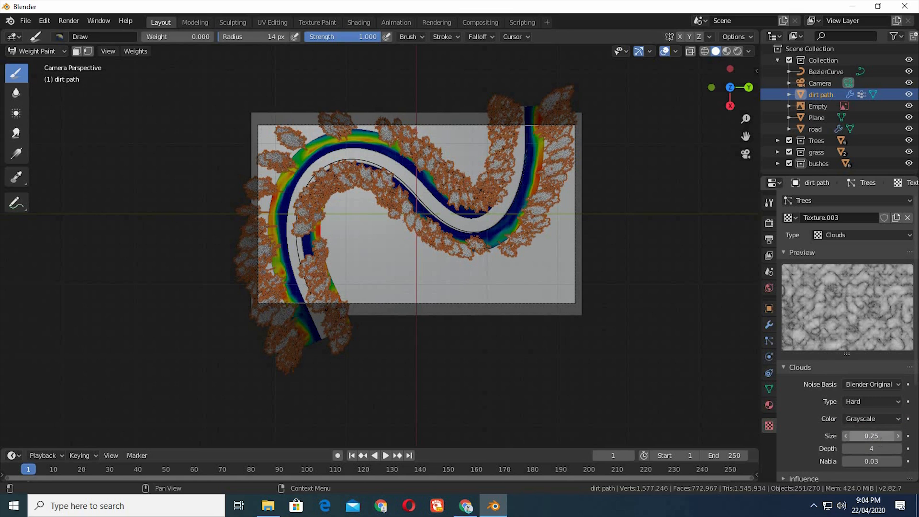
{"action": "left_click", "coordinate": [881, 437]}
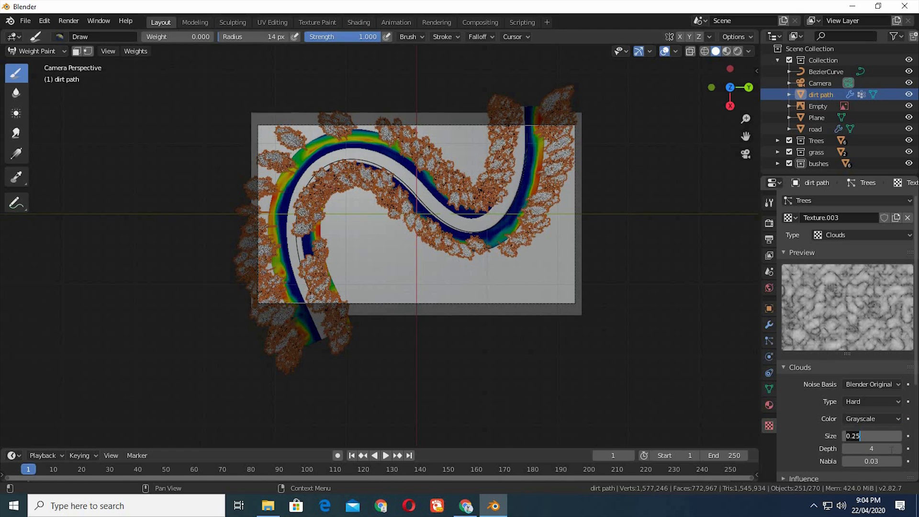
{"action": "type", "text": "0"}
{"action": "key", "text": "Return"}
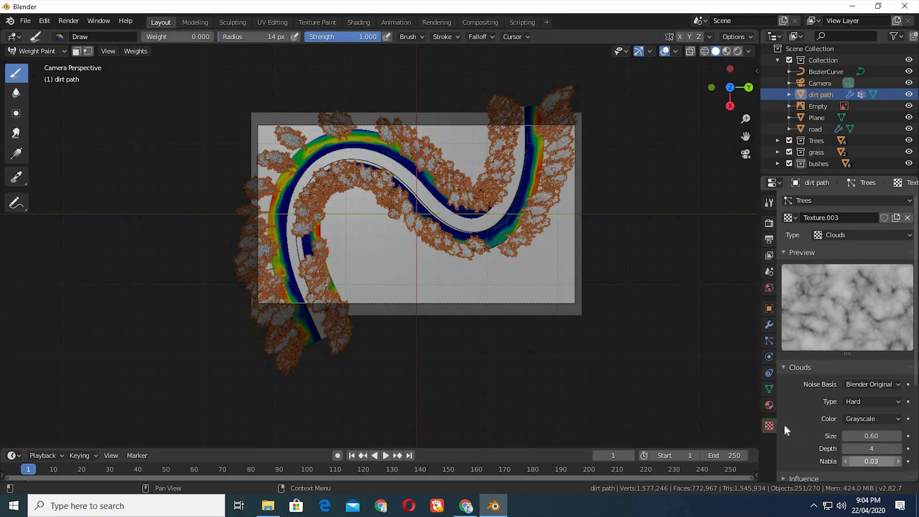
Step: Set the brightness of the Trees Clouds texture to 1.5 in its color settings
{"action": "scroll", "coordinate": [798, 404], "scroll_direction": "down", "scroll_amount": 12}
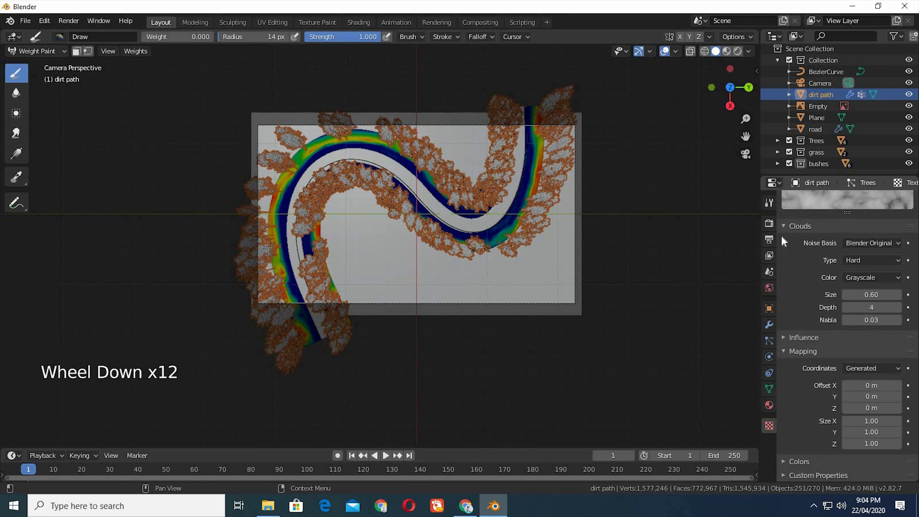
{"action": "left_click", "coordinate": [786, 232]}
{"action": "left_click", "coordinate": [788, 463]}
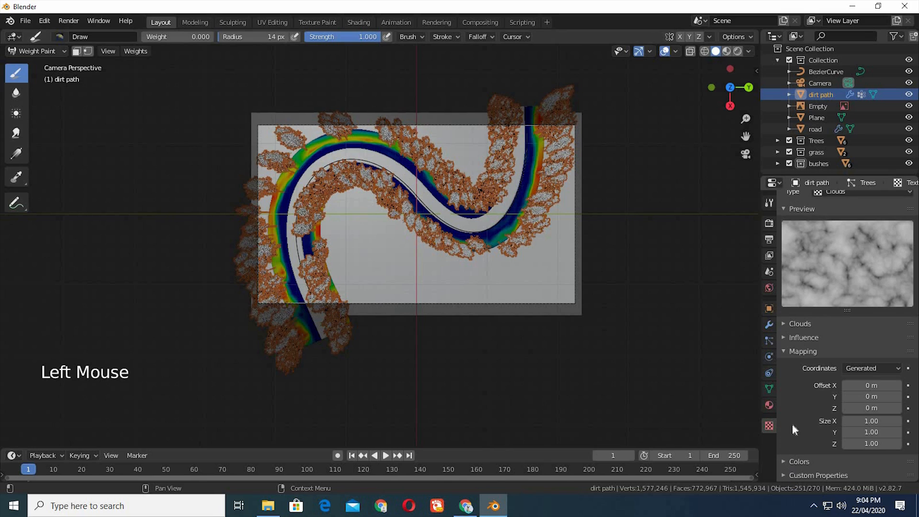
{"action": "scroll", "coordinate": [791, 417], "scroll_direction": "down", "scroll_amount": 6}
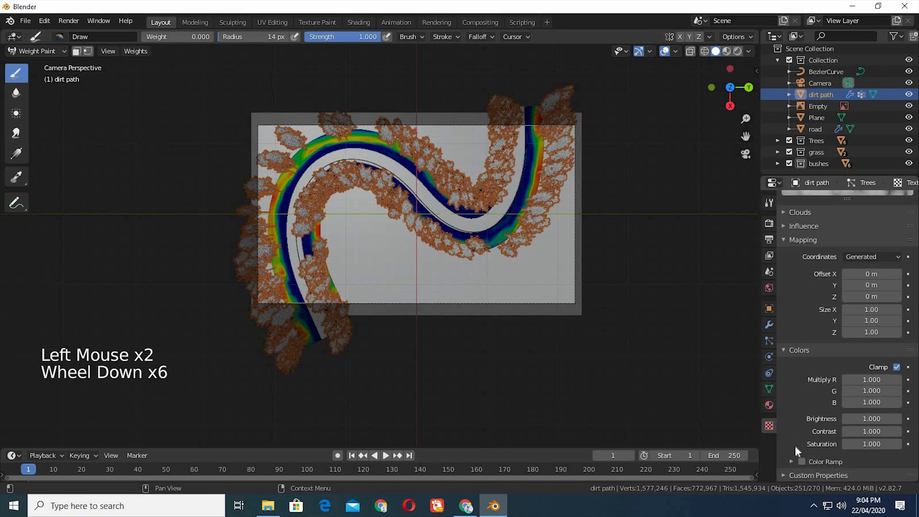
{"action": "left_click", "coordinate": [872, 420]}
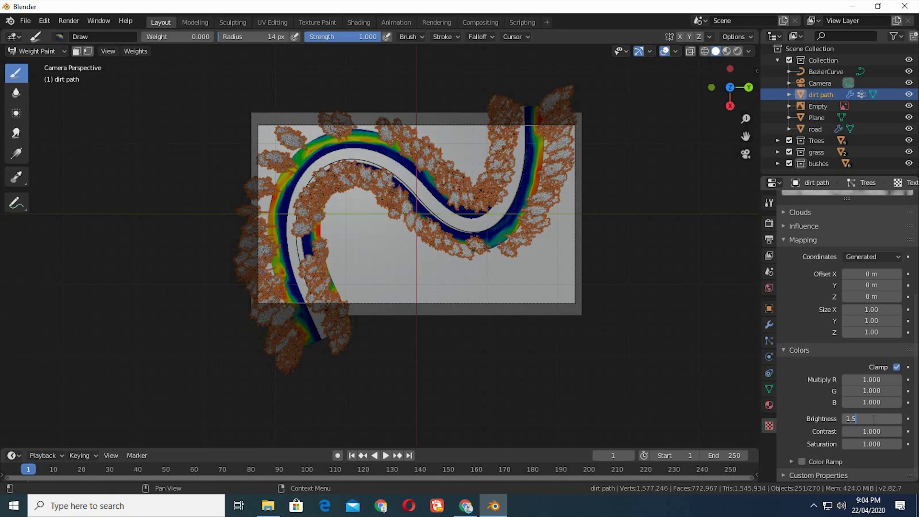
{"action": "type", "text": "1.5"}
{"action": "key", "text": "Return"}
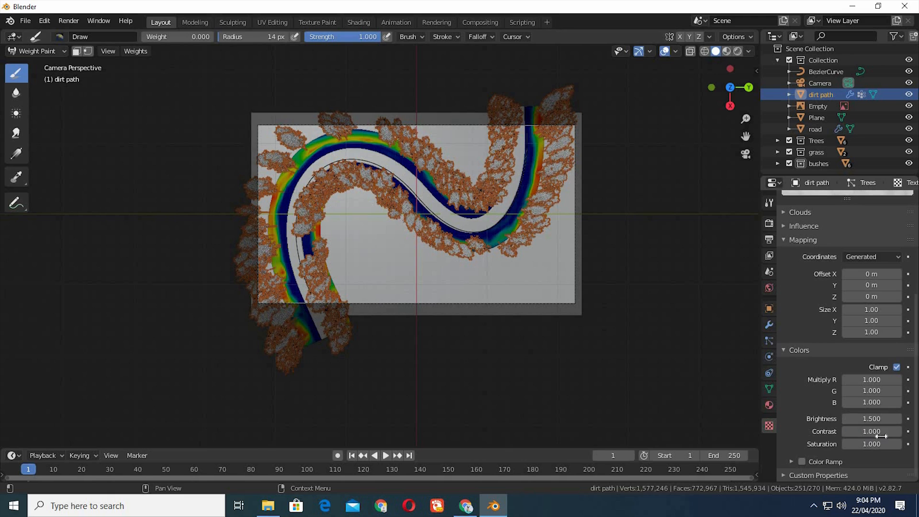
Step: Set the contrast of the Trees Clouds texture to 2.5 and collapse the mapping and color settings
{"action": "left_click", "coordinate": [882, 431]}
{"action": "type", "text": "1.0"}
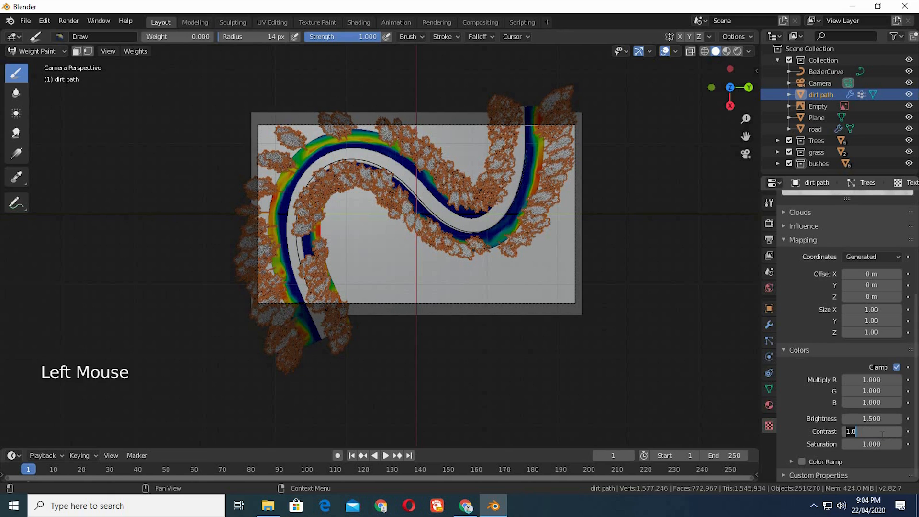
{"action": "type", "text": "2.5"}
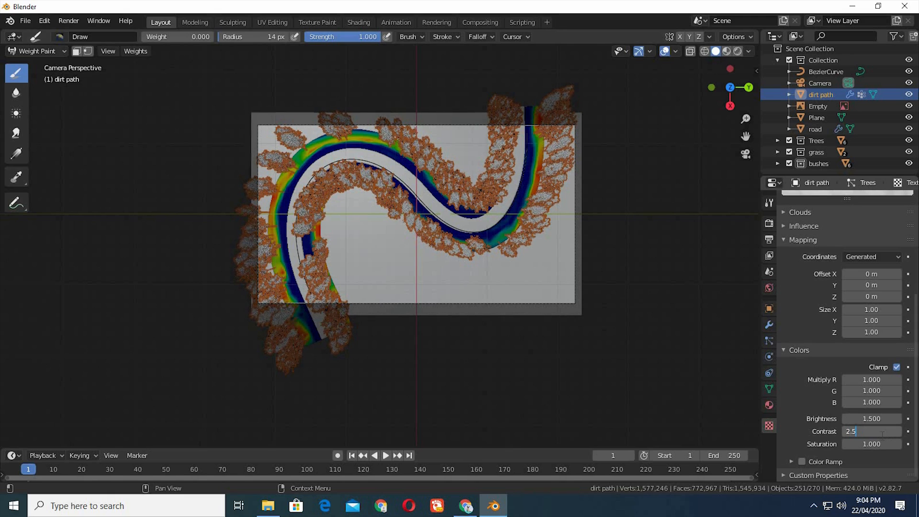
{"action": "key", "text": "Return"}
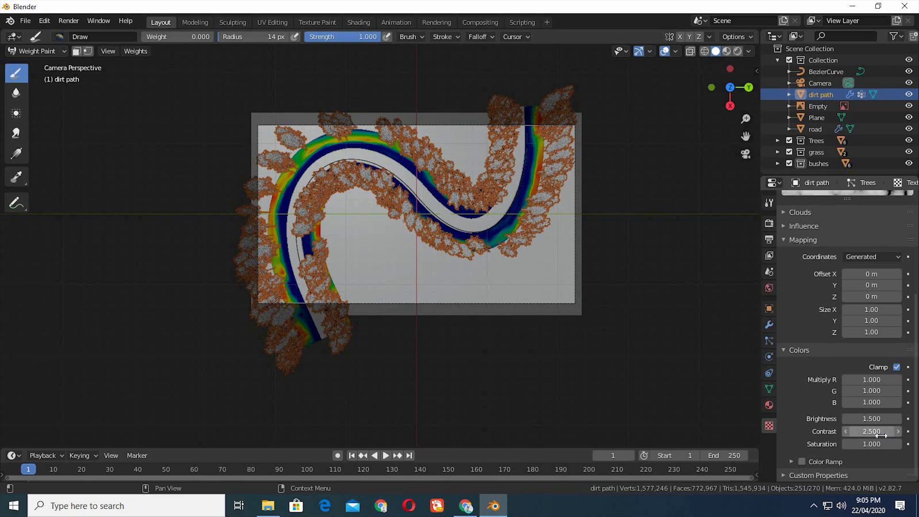
{"action": "scroll", "coordinate": [790, 323], "scroll_direction": "up", "scroll_amount": 3}
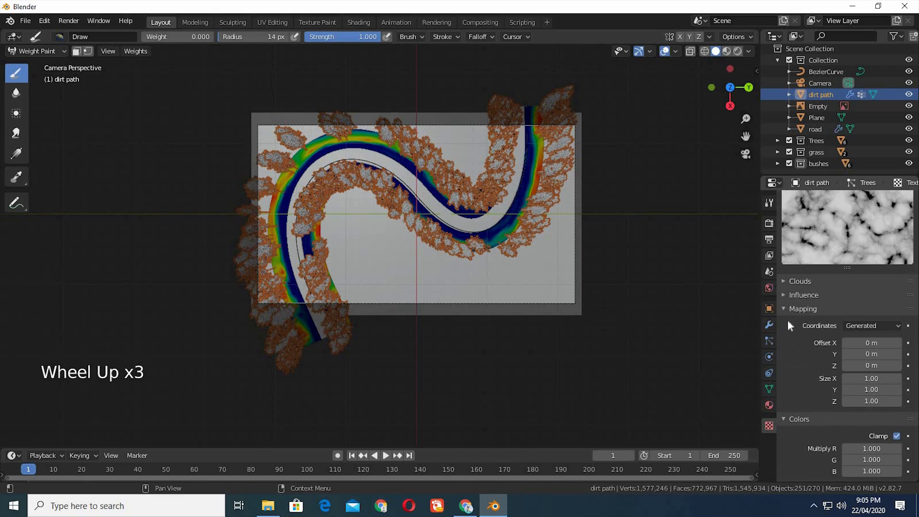
{"action": "left_click", "coordinate": [786, 310]}
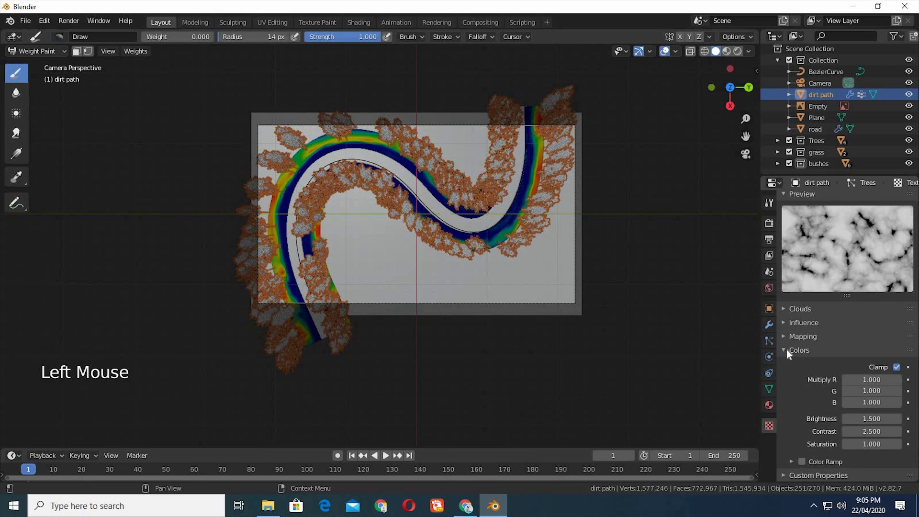
{"action": "left_click", "coordinate": [786, 349]}
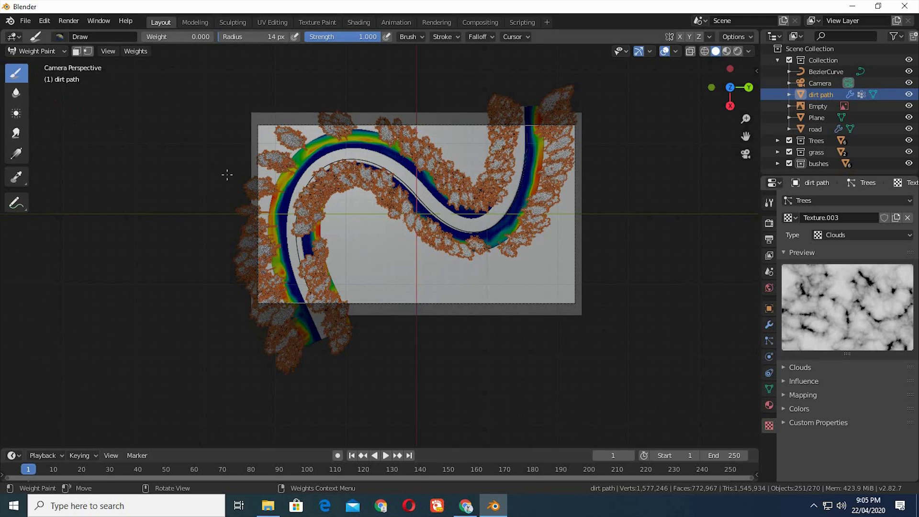
Step: Return the dirt path from Weight Paint to Object Mode and clear the selection
{"action": "key", "text": "Tab"}
{"action": "key", "text": "Tab"}
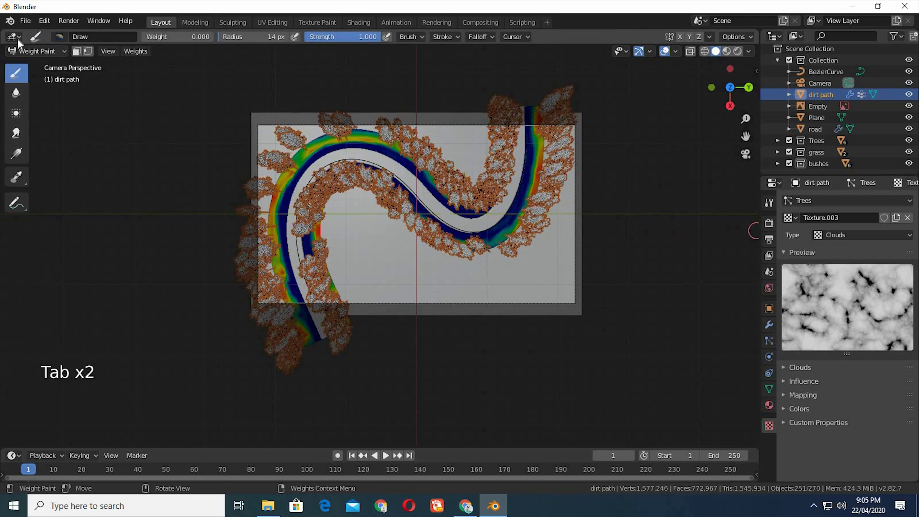
{"action": "left_click", "coordinate": [45, 52]}
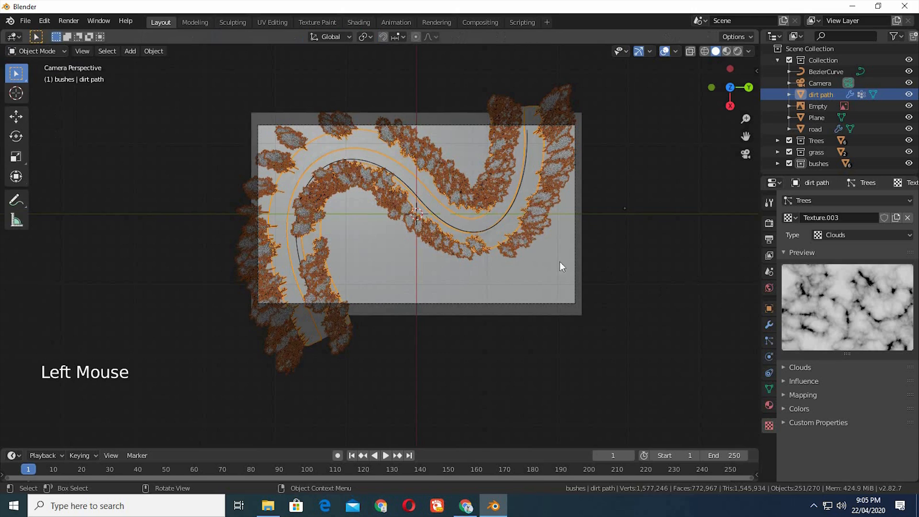
{"action": "left_click", "coordinate": [755, 368]}
Step: Add a second vertex group to the dirt path mesh and name it grass
{"action": "left_click", "coordinate": [771, 388]}
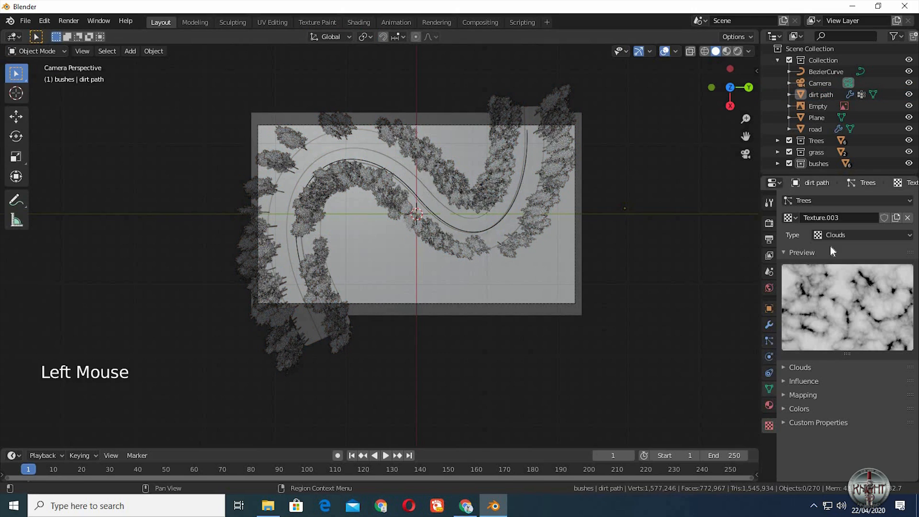
{"action": "left_click", "coordinate": [908, 235]}
{"action": "double_click", "coordinate": [809, 250]}
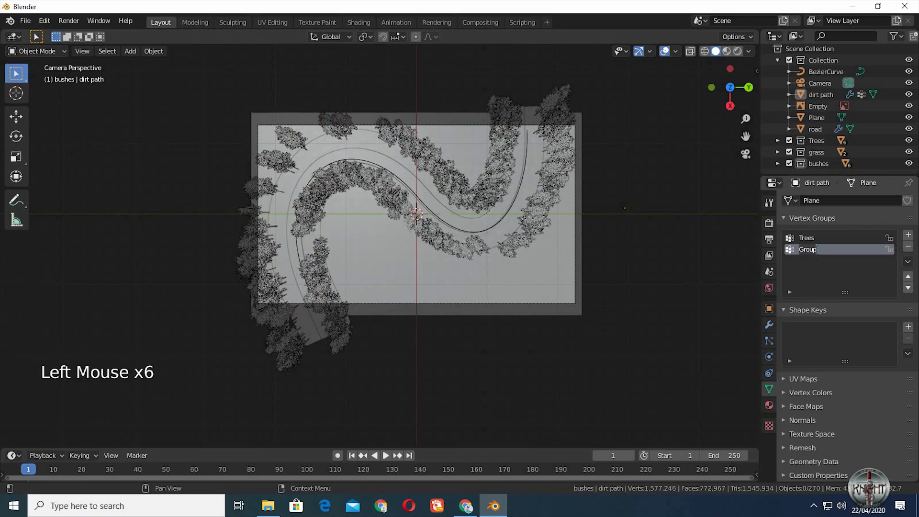
{"action": "type", "text": "grass"}
{"action": "key", "text": "Return"}
{"action": "left_click", "coordinate": [349, 236]}
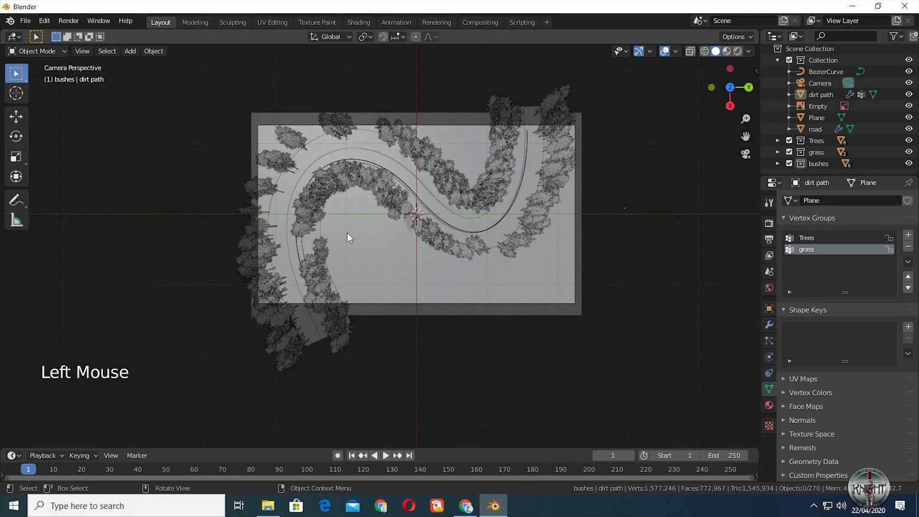
Step: Enter Weight Paint mode for the grass vertex group and hide the Trees particle system in the viewport
{"action": "left_click", "coordinate": [37, 51]}
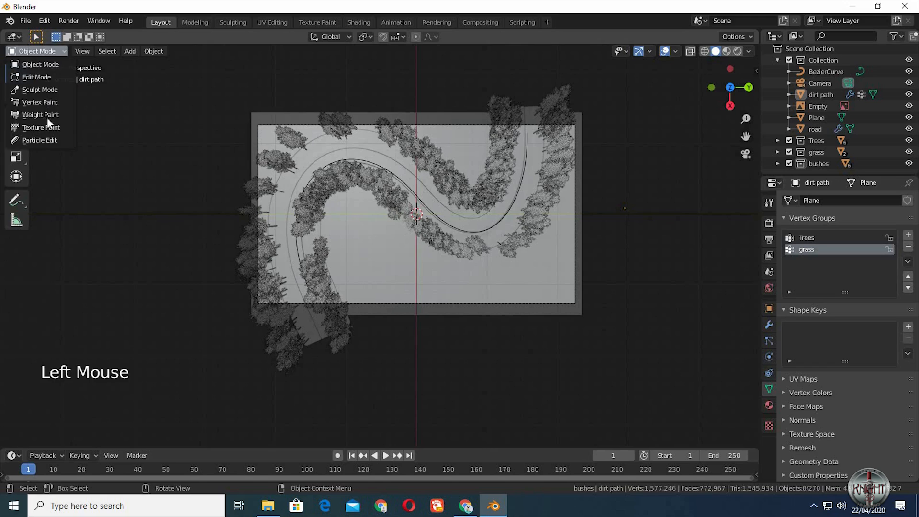
{"action": "left_click", "coordinate": [38, 115]}
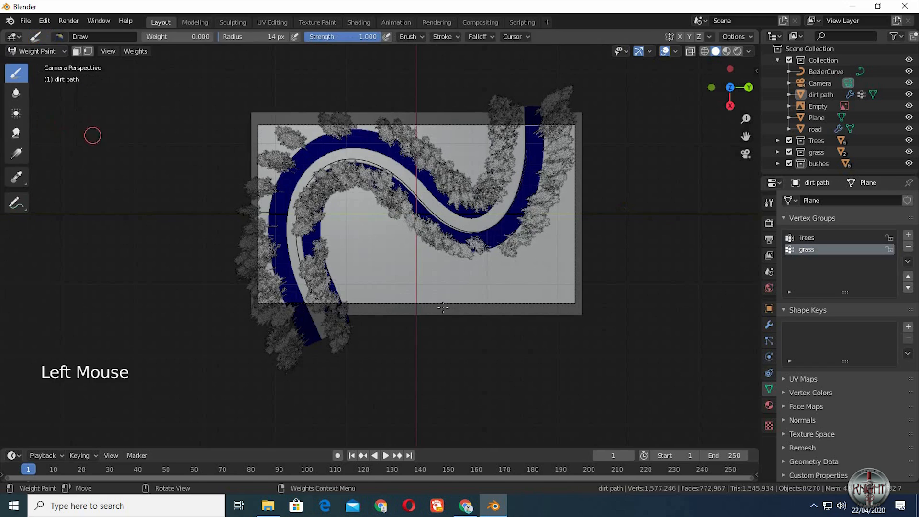
{"action": "left_click", "coordinate": [770, 340]}
{"action": "scroll", "coordinate": [820, 302], "scroll_direction": "up", "scroll_amount": 10}
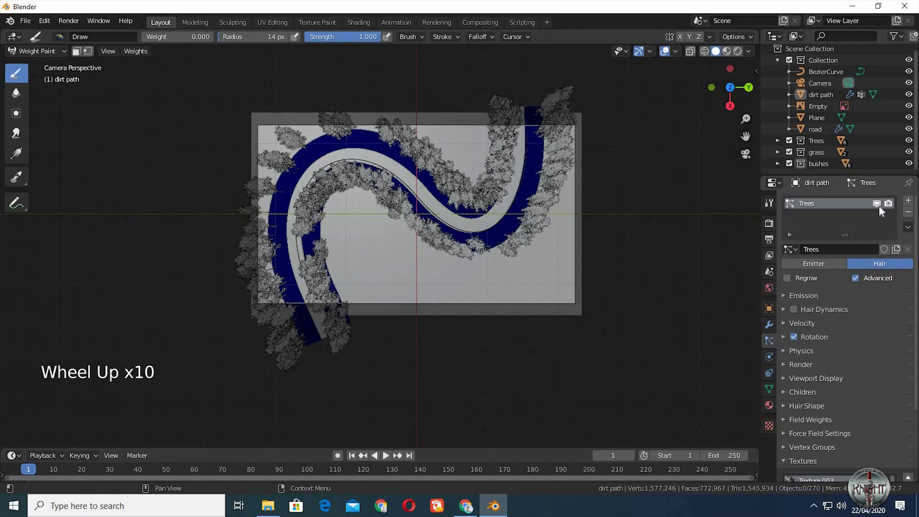
{"action": "left_click", "coordinate": [877, 204]}
Step: Paint the dirt strips on both sides of the road with brush weight 1.000 and a radius of 21 px
{"action": "left_click", "coordinate": [336, 326]}
{"action": "left_click_drag", "start_coordinate": [163, 41], "coordinate": [216, 44]}
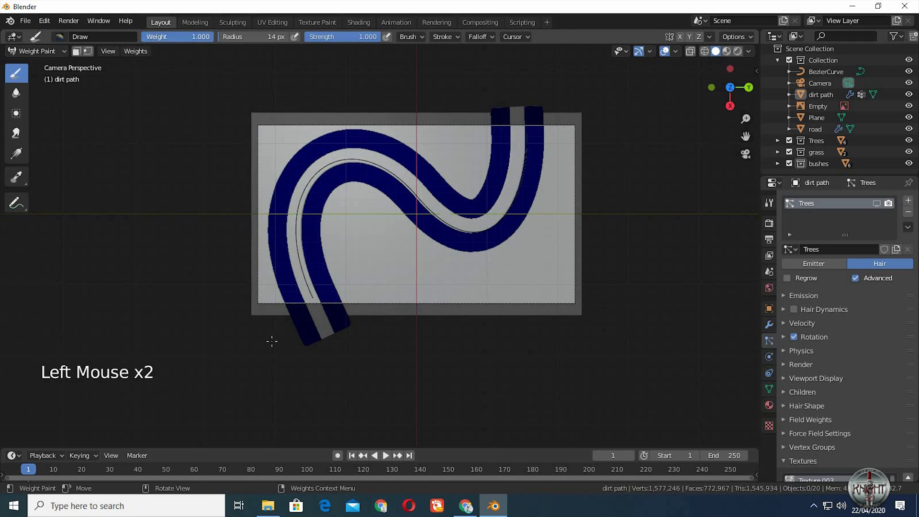
{"action": "mouse_move", "coordinate": [336, 326]}
{"action": "left_mouse_down"}
{"action": "mouse_move", "coordinate": [307, 220]}
{"action": "mouse_move", "coordinate": [332, 173]}
{"action": "mouse_move", "coordinate": [378, 183]}
{"action": "mouse_move", "coordinate": [422, 229]}
{"action": "mouse_move", "coordinate": [472, 244]}
{"action": "mouse_move", "coordinate": [514, 210]}
{"action": "mouse_move", "coordinate": [535, 98]}
{"action": "mouse_move", "coordinate": [472, 204]}
{"action": "mouse_move", "coordinate": [445, 195]}
{"action": "mouse_move", "coordinate": [453, 182]}
{"action": "mouse_move", "coordinate": [414, 154]}
{"action": "mouse_move", "coordinate": [364, 138]}
{"action": "mouse_move", "coordinate": [319, 141]}
{"action": "mouse_move", "coordinate": [299, 158]}
{"action": "left_mouse_up"}
{"action": "key", "text": "f"}
{"action": "left_click", "coordinate": [262, 77]}
{"action": "mouse_move", "coordinate": [290, 219]}
{"action": "left_mouse_down"}
{"action": "mouse_move", "coordinate": [282, 322]}
{"action": "mouse_move", "coordinate": [303, 338]}
{"action": "left_mouse_up"}
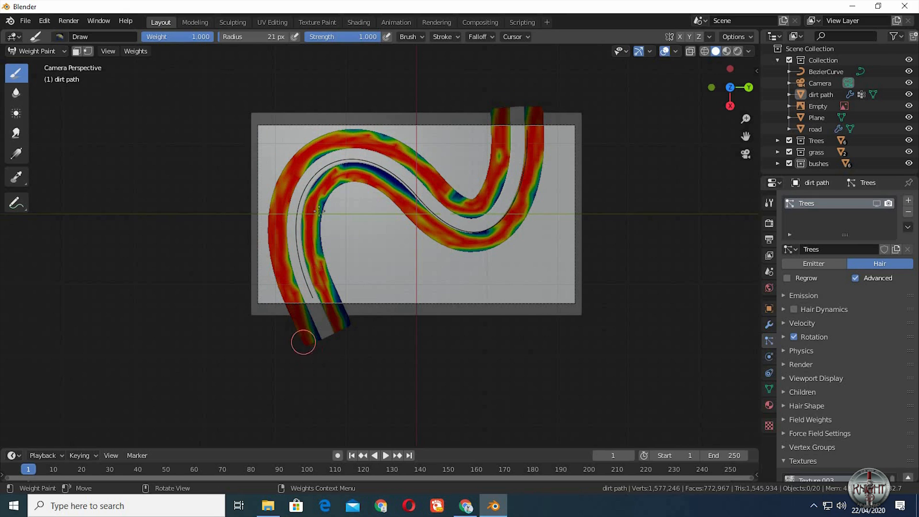
{"action": "mouse_move", "coordinate": [350, 173]}
{"action": "left_mouse_down"}
{"action": "mouse_move", "coordinate": [390, 184]}
{"action": "mouse_move", "coordinate": [409, 203]}
{"action": "left_mouse_up"}
{"action": "mouse_move", "coordinate": [330, 199]}
{"action": "left_mouse_down"}
{"action": "mouse_move", "coordinate": [316, 259]}
{"action": "mouse_move", "coordinate": [341, 331]}
{"action": "left_mouse_up"}
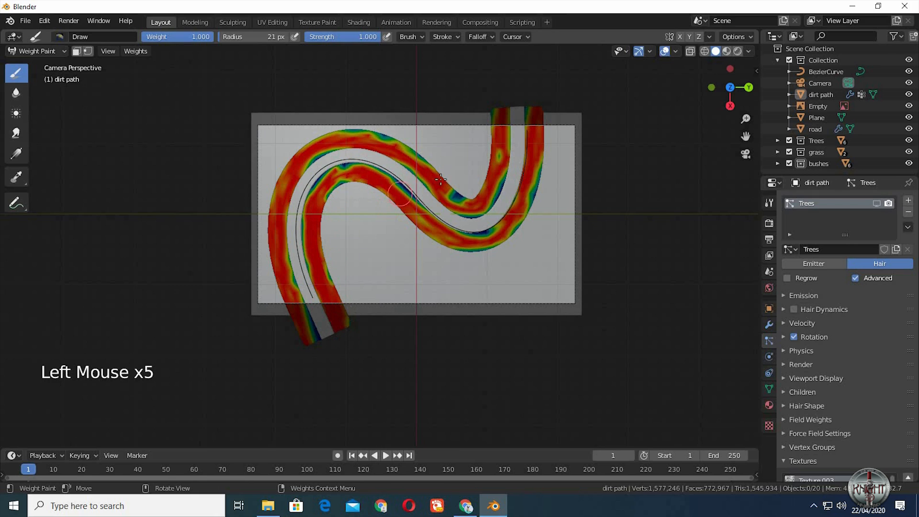
{"action": "mouse_move", "coordinate": [440, 184]}
{"action": "left_mouse_down"}
{"action": "mouse_move", "coordinate": [508, 210]}
{"action": "mouse_move", "coordinate": [472, 236]}
{"action": "left_mouse_up"}
{"action": "left_click_drag", "start_coordinate": [367, 137], "coordinate": [341, 139]}
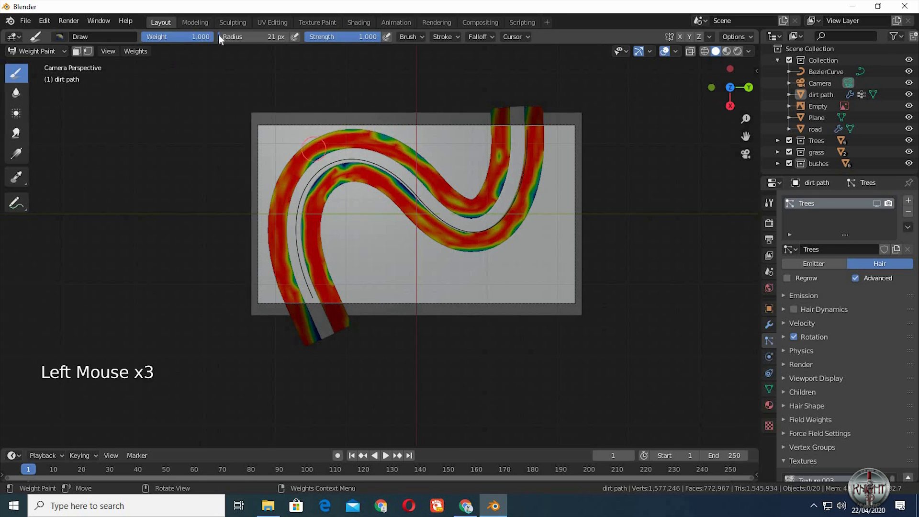
Step: Lower the brush weight to 0.508 and dab scattered patches of reduced weight along both dirt strips
{"action": "left_click_drag", "start_coordinate": [210, 36], "coordinate": [176, 36]}
{"action": "left_click_drag", "start_coordinate": [274, 192], "coordinate": [282, 252]}
{"action": "left_click", "coordinate": [287, 295]}
{"action": "left_click", "coordinate": [315, 255]}
{"action": "left_click", "coordinate": [314, 212]}
{"action": "left_click", "coordinate": [335, 175]}
{"action": "left_click", "coordinate": [396, 155]}
{"action": "left_click", "coordinate": [356, 144]}
{"action": "left_click", "coordinate": [311, 143]}
{"action": "left_click", "coordinate": [301, 163]}
{"action": "left_click", "coordinate": [454, 201]}
{"action": "left_click", "coordinate": [441, 211]}
{"action": "left_click", "coordinate": [431, 225]}
{"action": "left_click", "coordinate": [388, 191]}
{"action": "left_click", "coordinate": [469, 242]}
{"action": "left_click", "coordinate": [495, 237]}
{"action": "left_click", "coordinate": [512, 222]}
{"action": "left_click", "coordinate": [533, 166]}
{"action": "left_click", "coordinate": [534, 141]}
{"action": "left_click", "coordinate": [499, 156]}
{"action": "left_click", "coordinate": [489, 200]}
{"action": "left_click", "coordinate": [481, 209]}
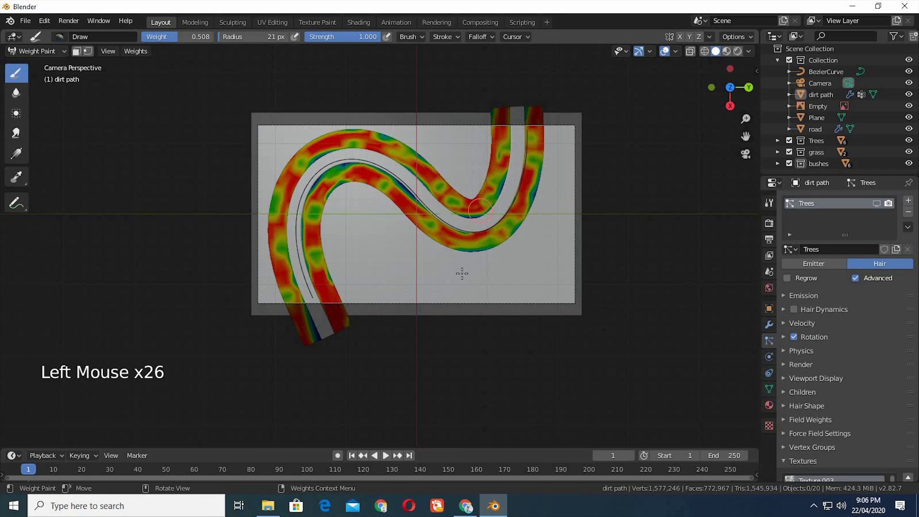
{"action": "left_click", "coordinate": [329, 311]}
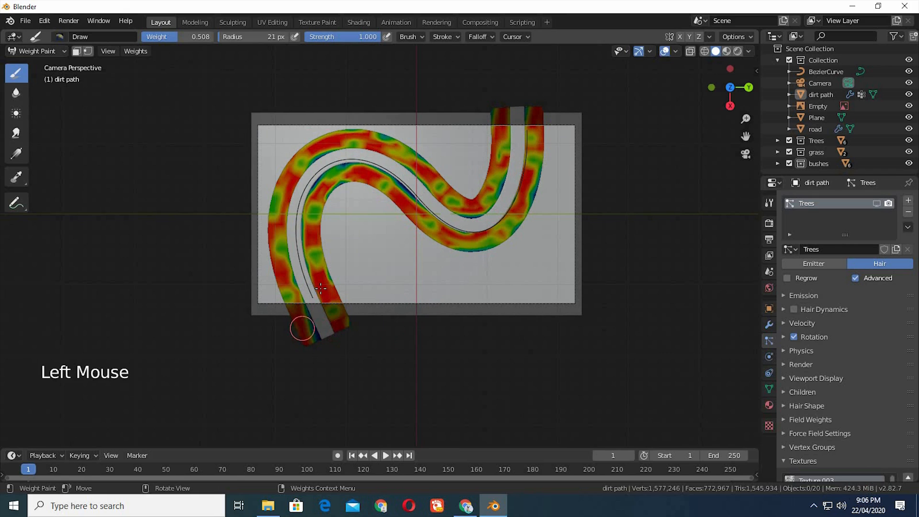
{"action": "left_click", "coordinate": [384, 287]}
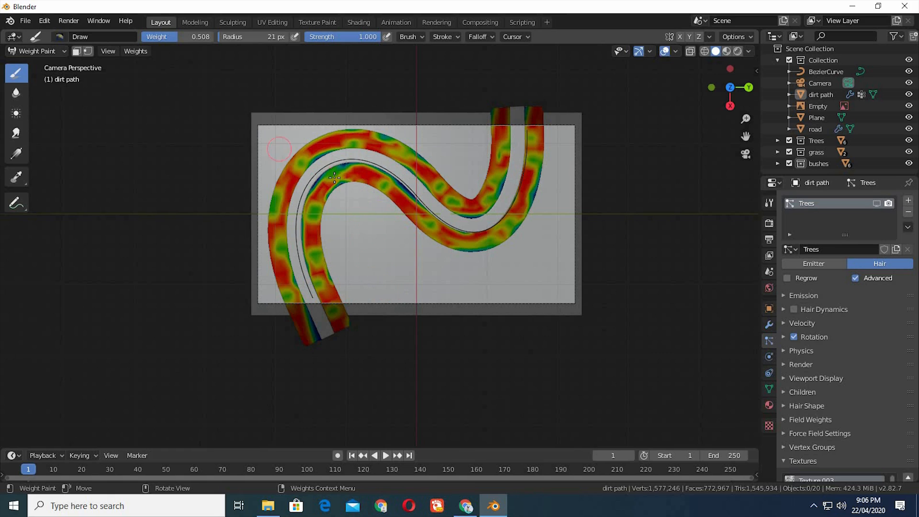
Step: Touch up the patch on the inside of the road's upper bend with brush weight 0.773
{"action": "left_click_drag", "start_coordinate": [336, 175], "coordinate": [326, 181]}
{"action": "left_click_drag", "start_coordinate": [178, 37], "coordinate": [197, 37]}
{"action": "left_click", "coordinate": [336, 179]}
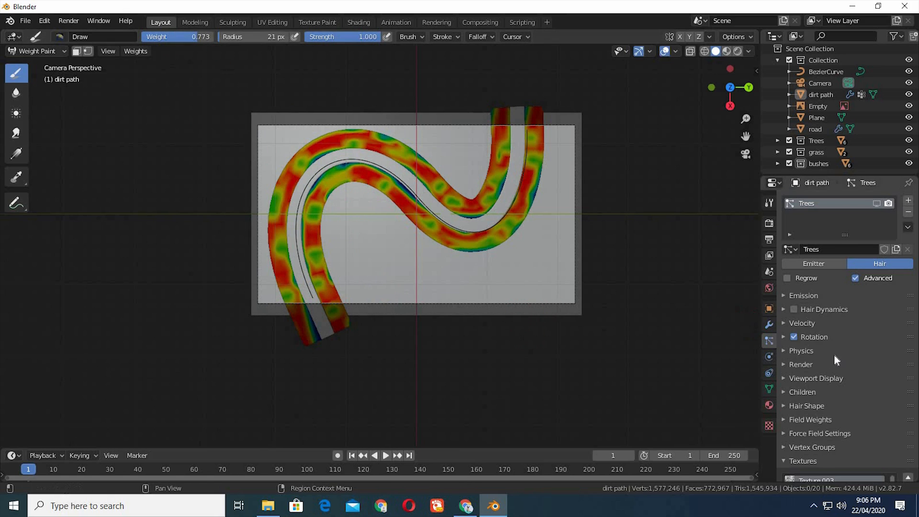
Step: Add a second particle system to the dirt path and name it grass
{"action": "scroll", "coordinate": [840, 406], "scroll_direction": "down", "scroll_amount": 3}
{"action": "scroll", "coordinate": [844, 393], "scroll_direction": "up", "scroll_amount": 9}
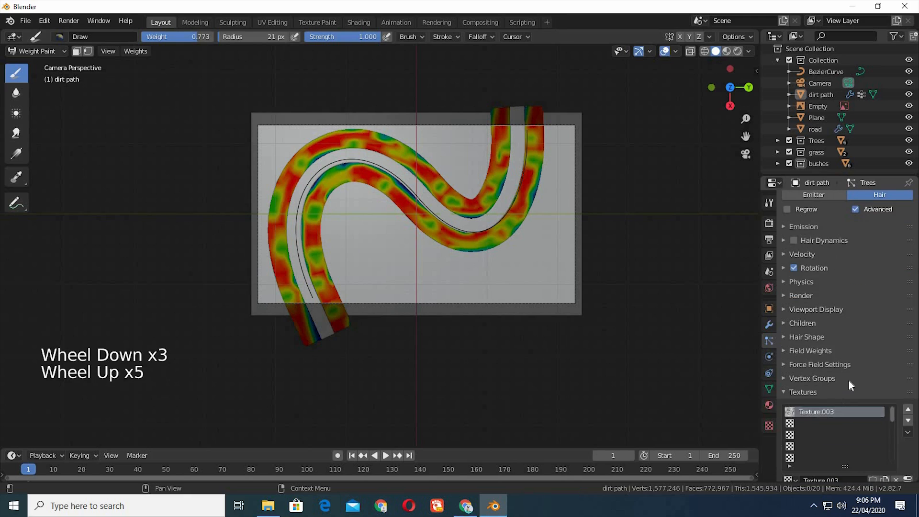
{"action": "scroll", "coordinate": [849, 379], "scroll_direction": "up", "scroll_amount": 4}
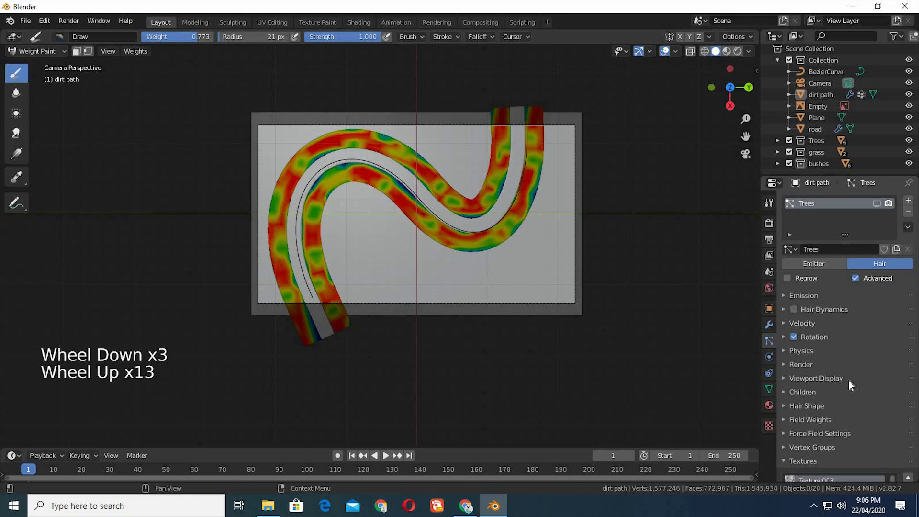
{"action": "left_click", "coordinate": [908, 202]}
{"action": "double_click", "coordinate": [824, 215]}
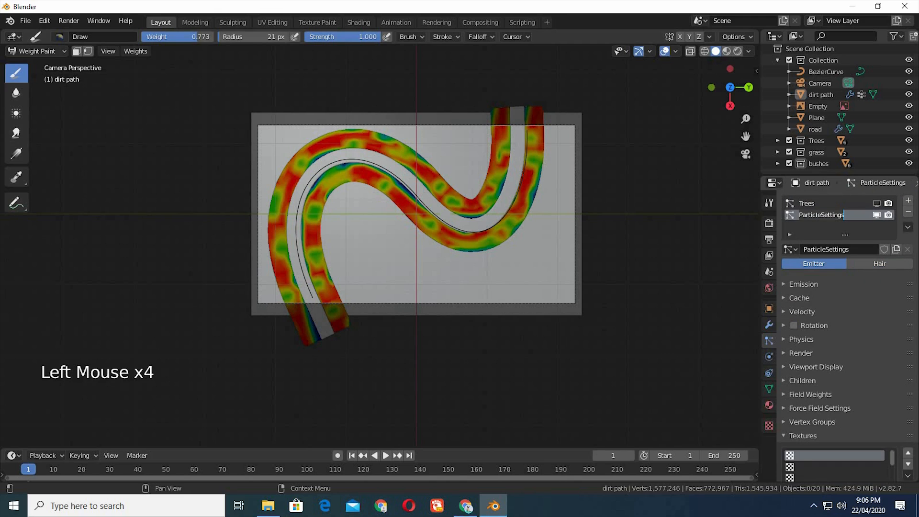
{"action": "type", "text": "grass"}
{"action": "key", "text": "Return"}
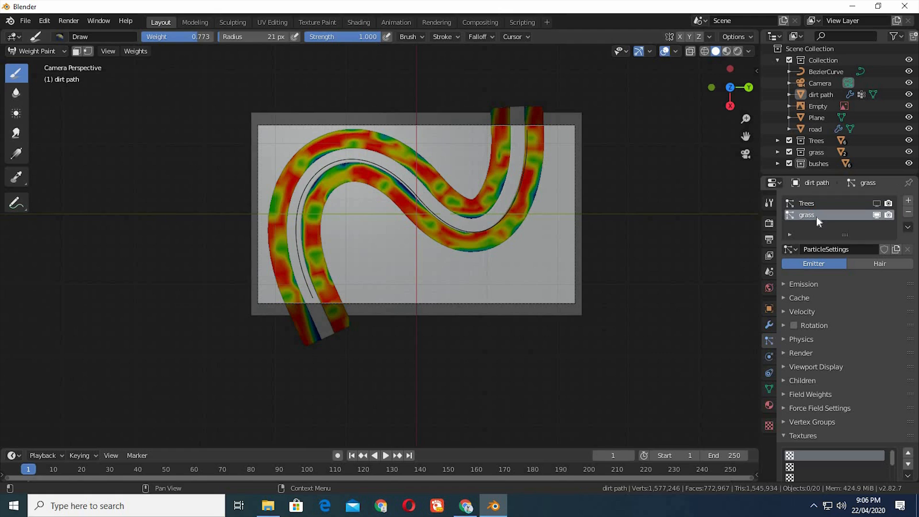
Step: Rename the new particle system's settings data block as grass
{"action": "left_click", "coordinate": [837, 249]}
{"action": "type", "text": "gra"}
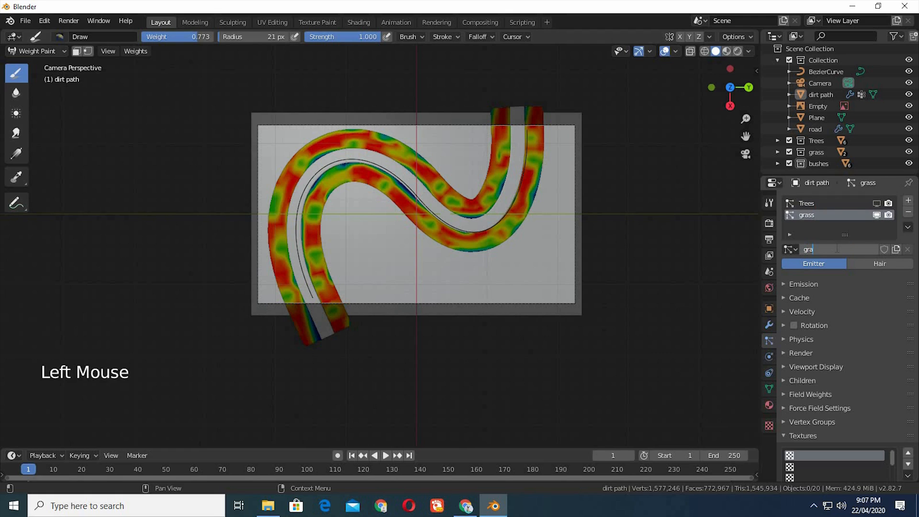
{"action": "type", "text": "ss"}
{"action": "key", "text": "Return"}
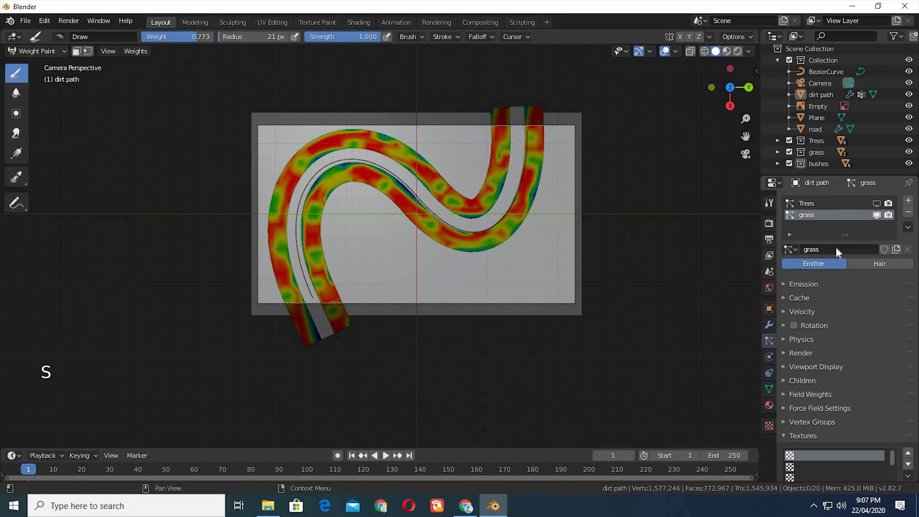
Step: Assign the existing Trees particle settings to the grass particle system
{"action": "left_click", "coordinate": [789, 249]}
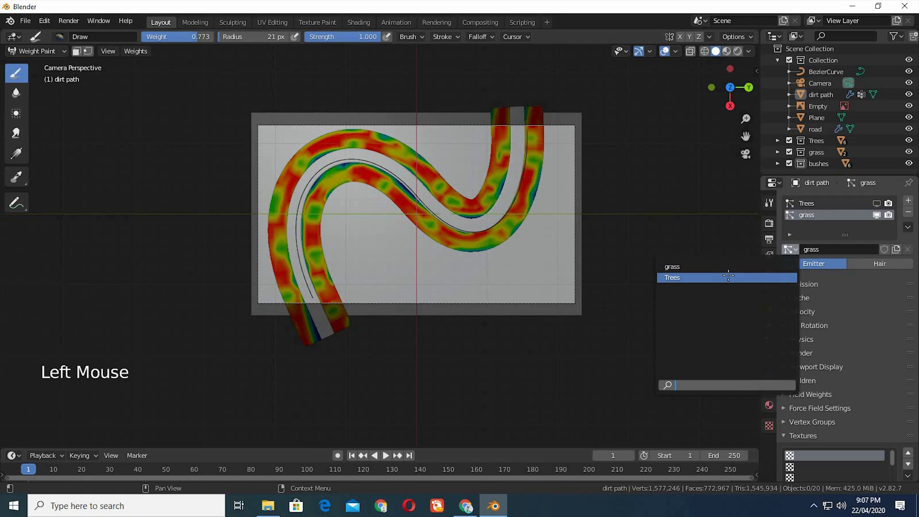
{"action": "left_click", "coordinate": [728, 277]}
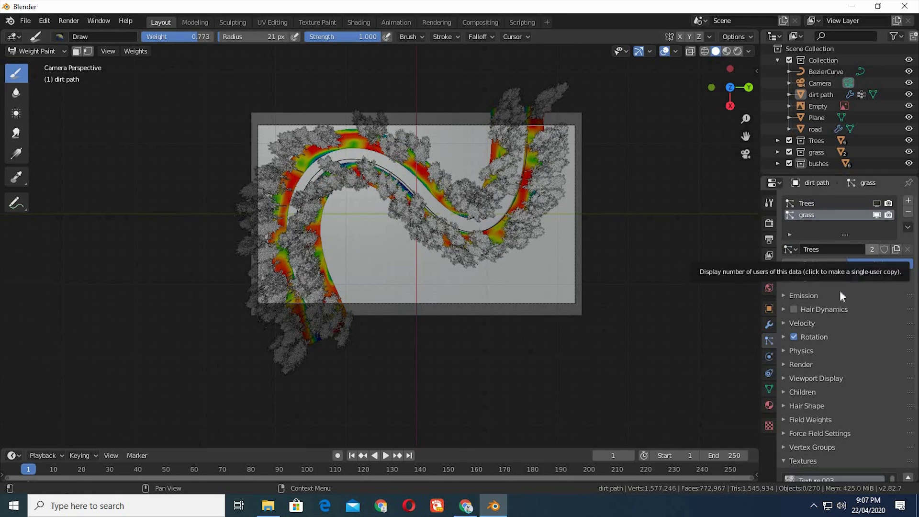
Step: Make the grass particle system's shared Trees settings a single-user copy and rename it as grass
{"action": "scroll", "coordinate": [854, 320], "scroll_direction": "down", "scroll_amount": 3}
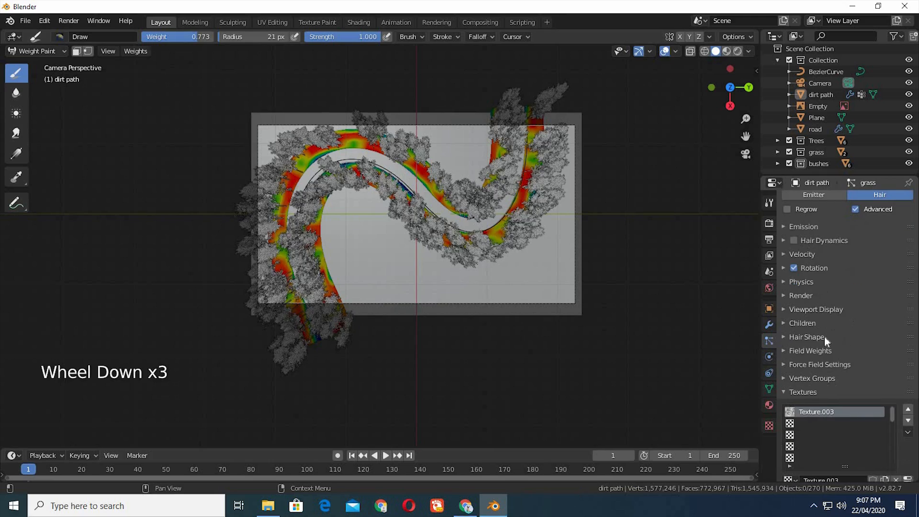
{"action": "left_click", "coordinate": [783, 296]}
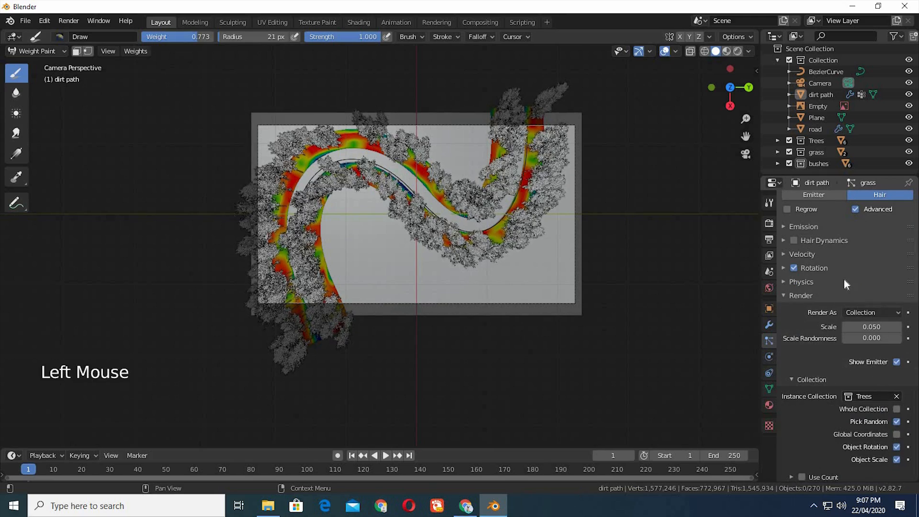
{"action": "scroll", "coordinate": [857, 268], "scroll_direction": "up", "scroll_amount": 4}
{"action": "left_click", "coordinate": [872, 251]}
{"action": "left_click", "coordinate": [831, 249]}
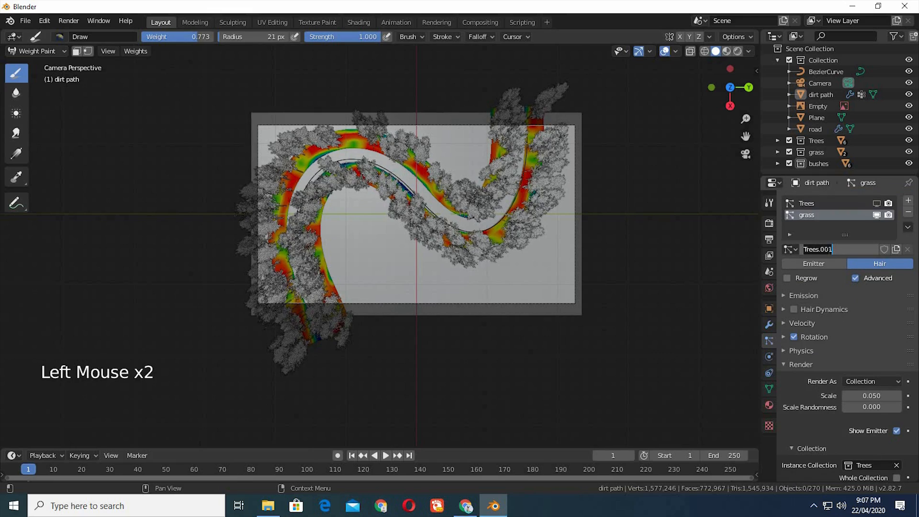
{"action": "type", "text": "grass"}
{"action": "key", "text": "Return"}
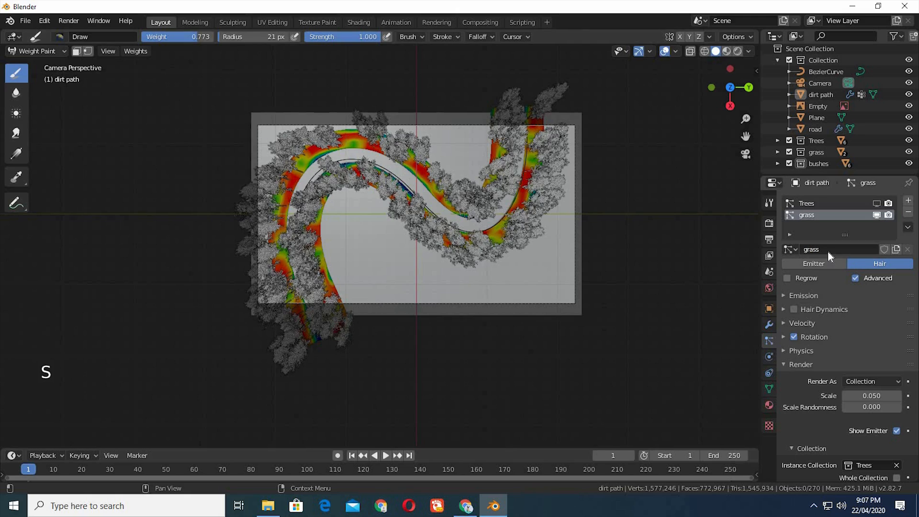
Step: Render the grass particles as Object, using green grass as the instance object
{"action": "scroll", "coordinate": [846, 369], "scroll_direction": "down", "scroll_amount": 3}
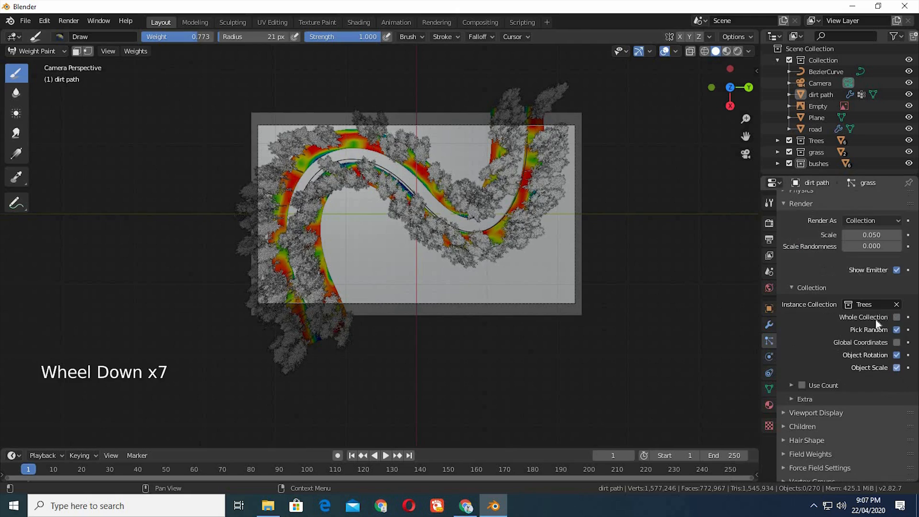
{"action": "left_click", "coordinate": [866, 304]}
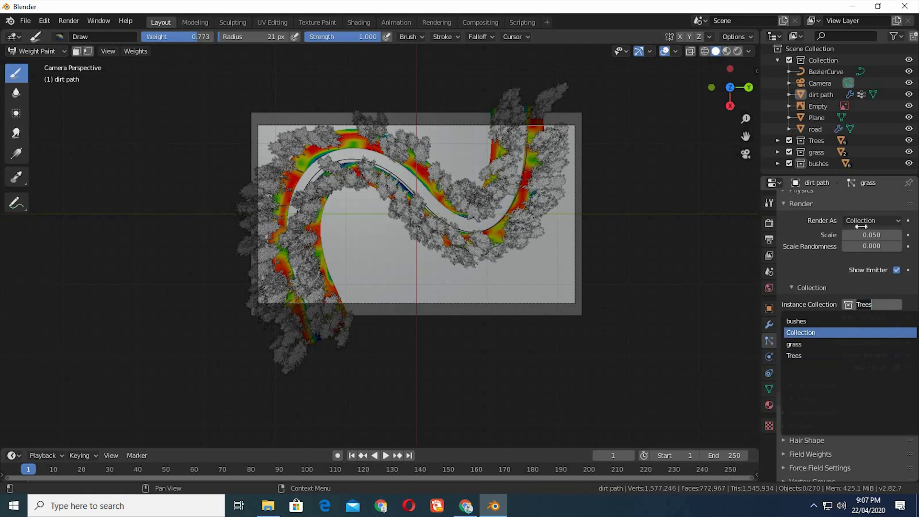
{"action": "left_click", "coordinate": [866, 220]}
{"action": "left_click", "coordinate": [841, 260]}
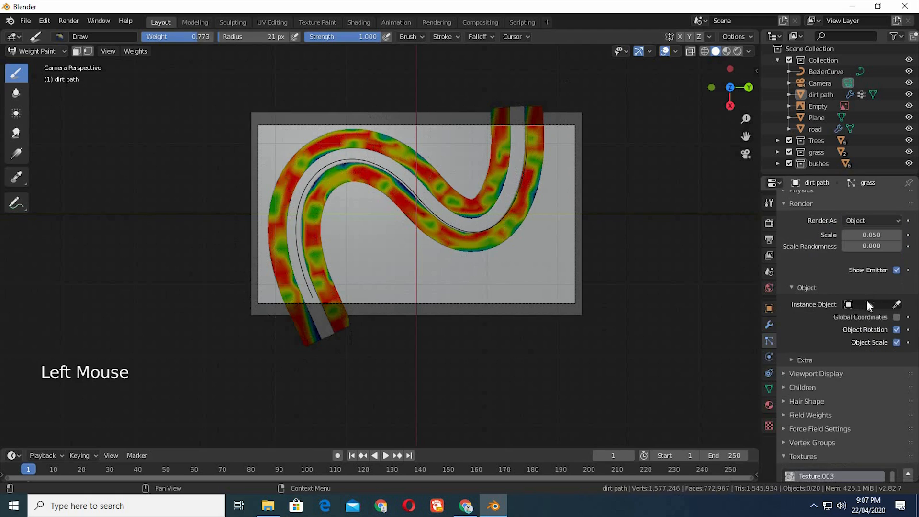
{"action": "left_click", "coordinate": [872, 305]}
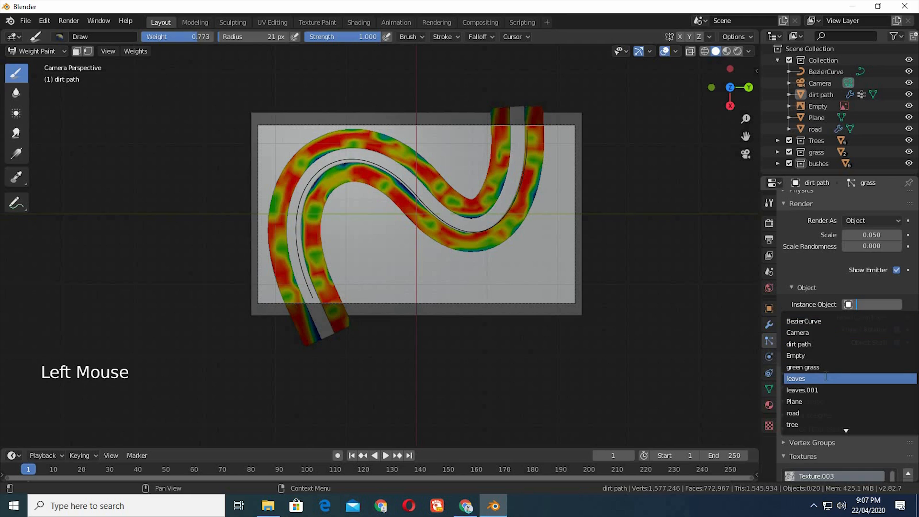
{"action": "left_click", "coordinate": [822, 367]}
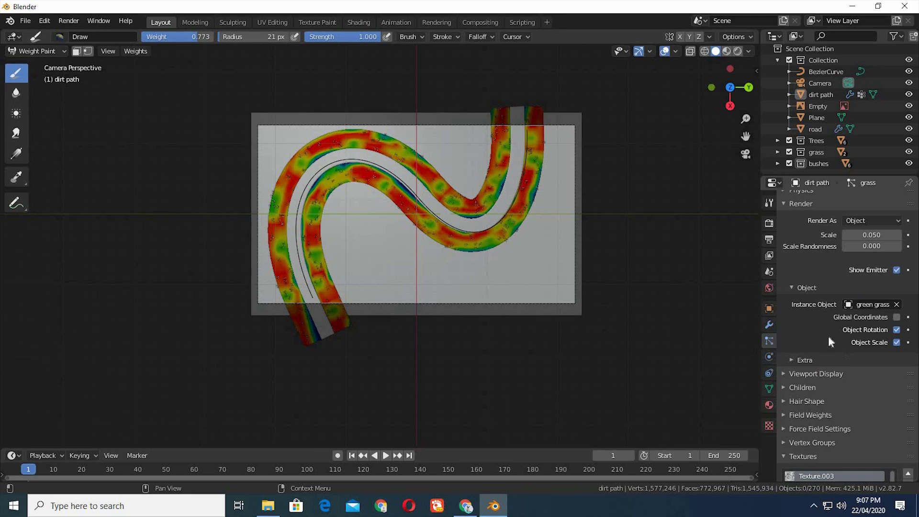
Step: Switch the dirt path from weight painting to Object Mode
{"action": "scroll", "coordinate": [815, 297], "scroll_direction": "up", "scroll_amount": 9}
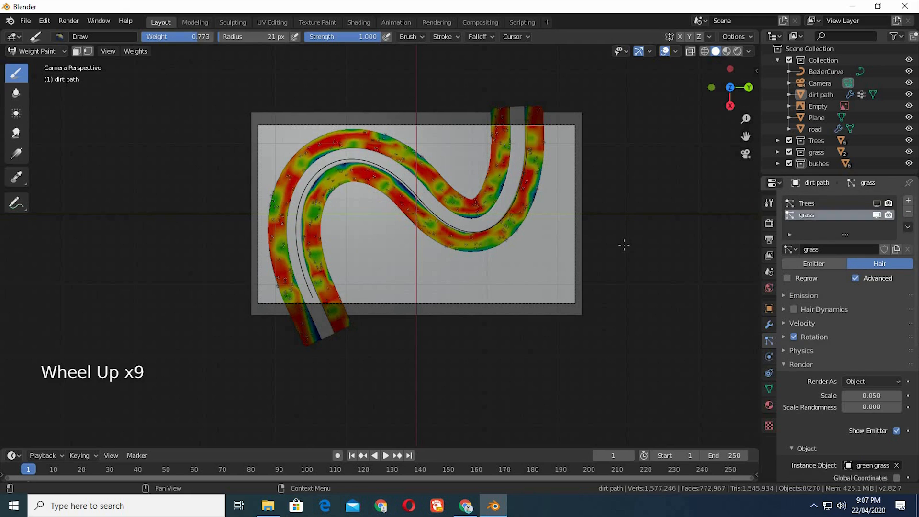
{"action": "key", "text": "Tab"}
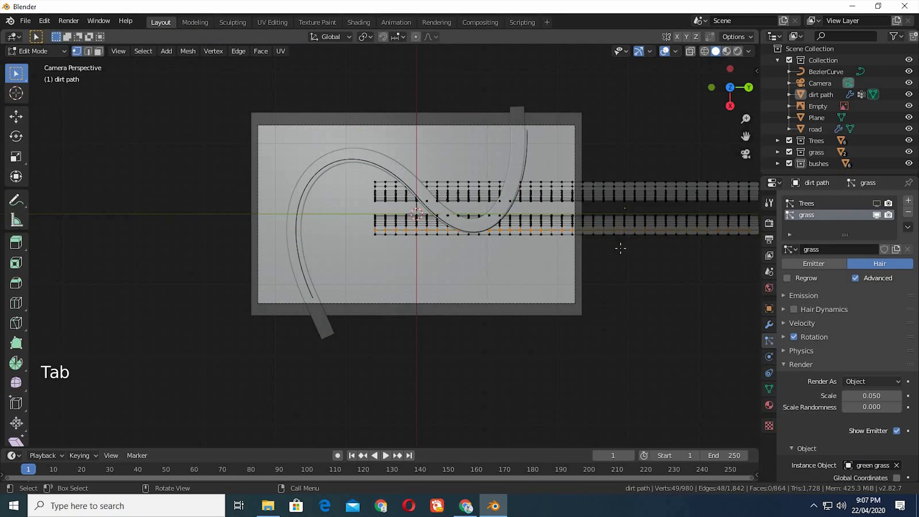
{"action": "key", "text": "Tab"}
{"action": "left_click", "coordinate": [53, 53]}
{"action": "left_click", "coordinate": [38, 62]}
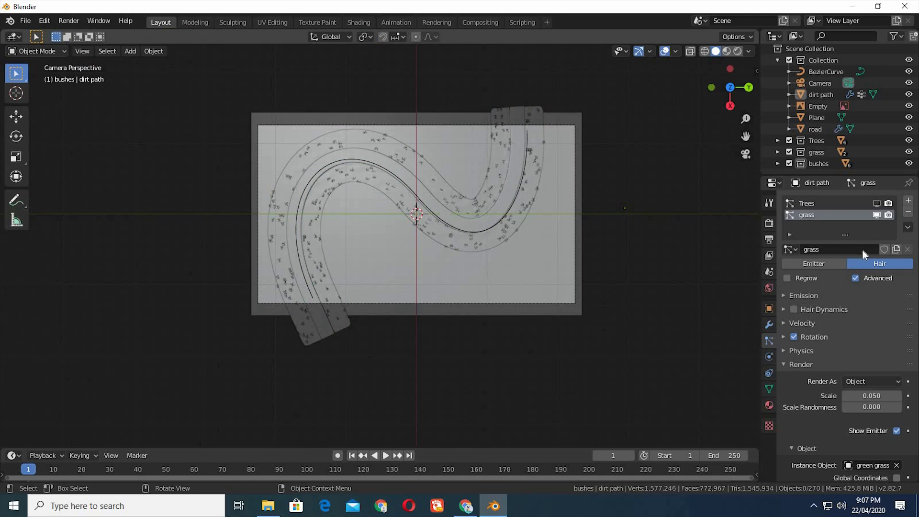
Step: Set the grass particle system's emission number to 8000
{"action": "scroll", "coordinate": [587, 246], "scroll_direction": "up", "scroll_amount": 1}
{"action": "scroll", "coordinate": [856, 338], "scroll_direction": "up", "scroll_amount": 10}
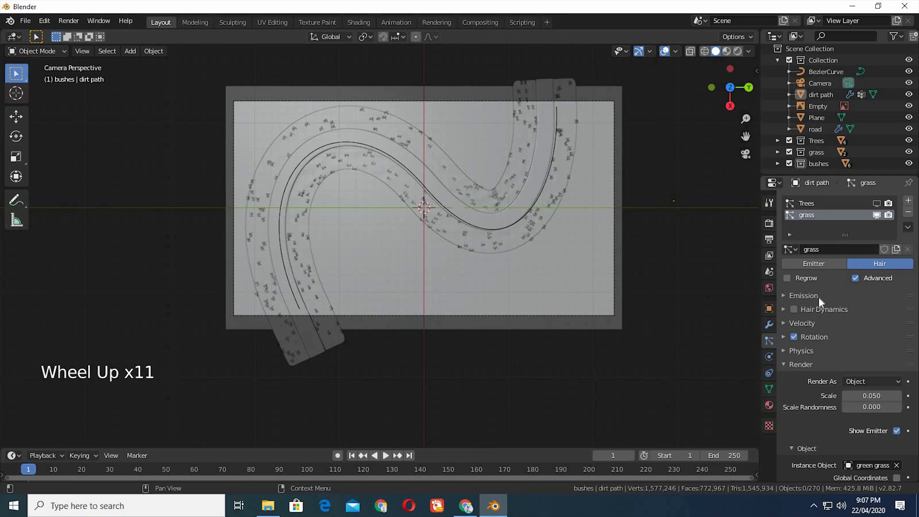
{"action": "scroll", "coordinate": [852, 317], "scroll_direction": "up", "scroll_amount": 4}
{"action": "left_click", "coordinate": [854, 322]}
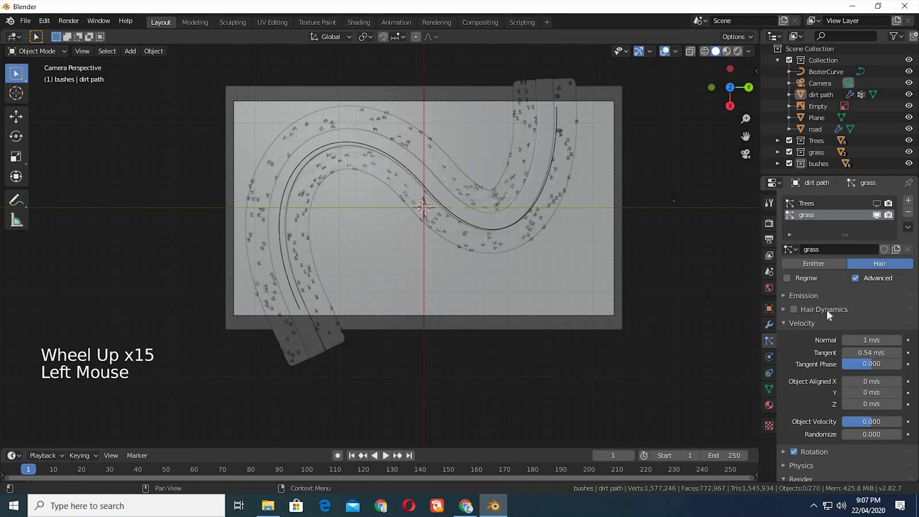
{"action": "scroll", "coordinate": [809, 302], "scroll_direction": "up", "scroll_amount": 4}
{"action": "left_click", "coordinate": [811, 216]}
{"action": "scroll", "coordinate": [846, 320], "scroll_direction": "up", "scroll_amount": 3}
{"action": "scroll", "coordinate": [844, 315], "scroll_direction": "down", "scroll_amount": 2}
{"action": "scroll", "coordinate": [828, 317], "scroll_direction": "up", "scroll_amount": 5}
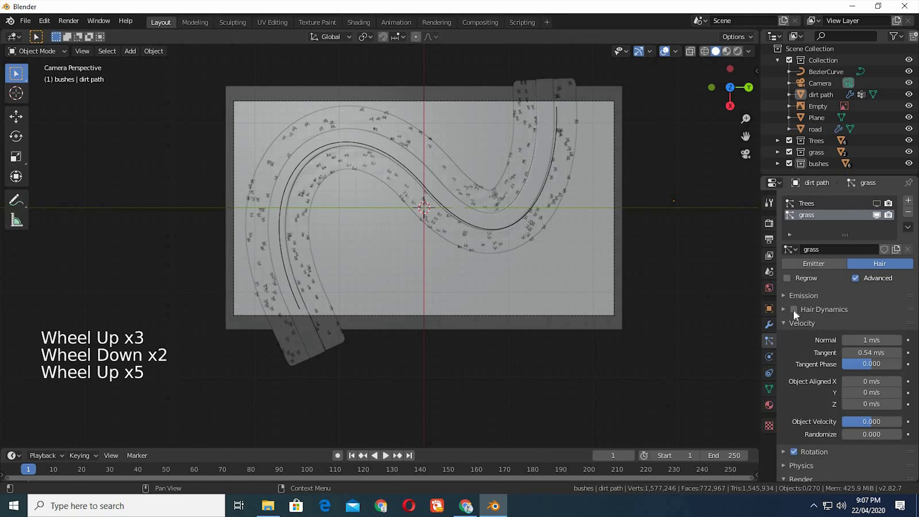
{"action": "left_click", "coordinate": [785, 296]}
{"action": "double_click", "coordinate": [871, 312]}
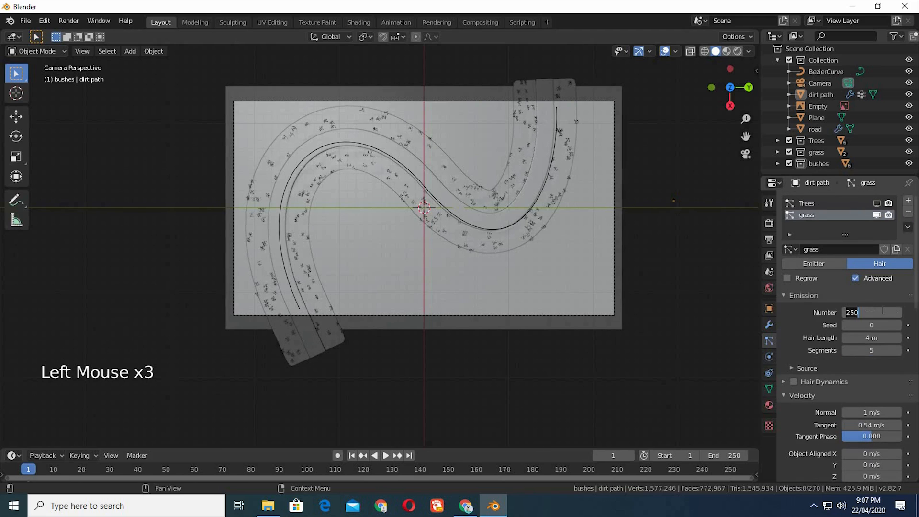
{"action": "type", "text": "8000"}
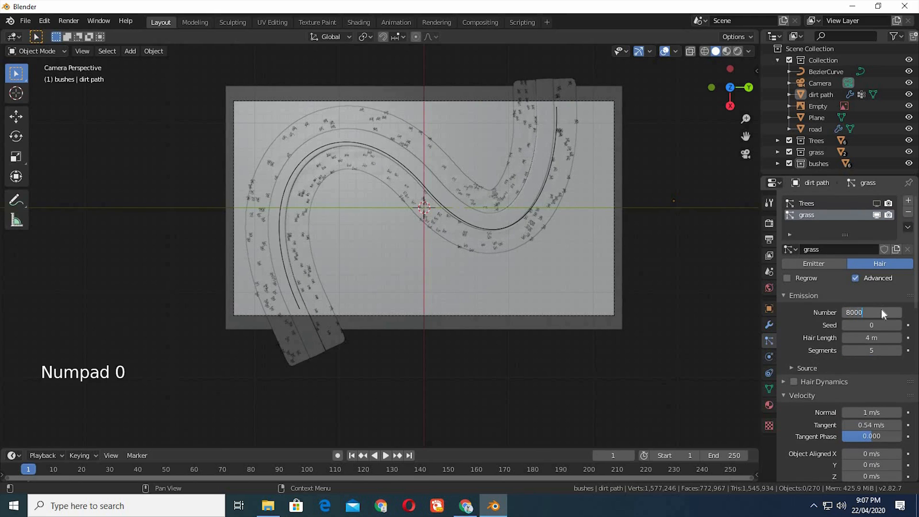
{"action": "key", "text": "Return"}
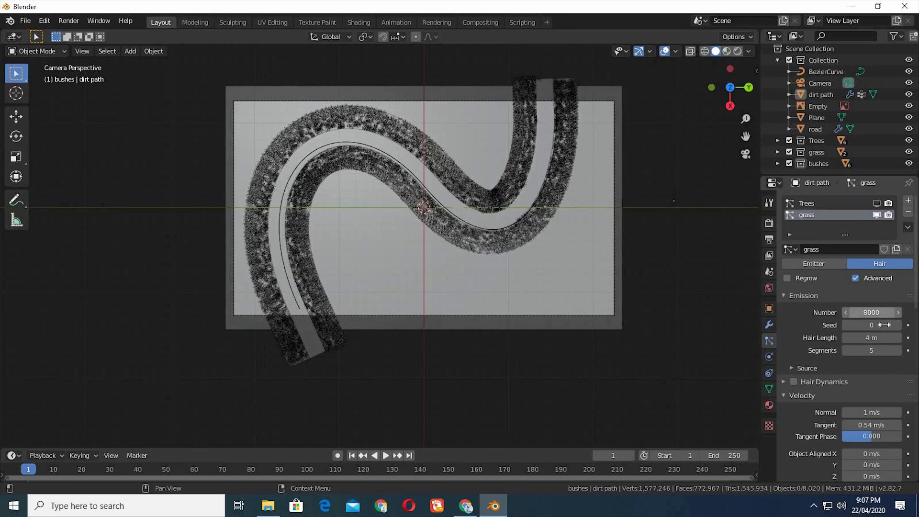
Step: Set the grass emission number to 6000 and hide the grass particle system in the viewport
{"action": "left_click", "coordinate": [872, 312]}
{"action": "type", "text": "6000"}
{"action": "key", "text": "Return"}
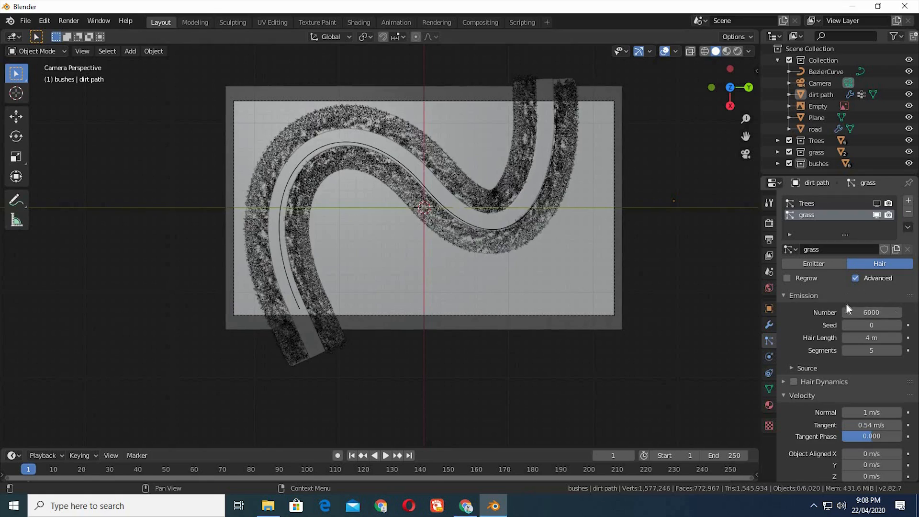
{"action": "left_click", "coordinate": [876, 216]}
Step: Add a third particle system to the dirt path and name it yellow grass
{"action": "left_click", "coordinate": [908, 200]}
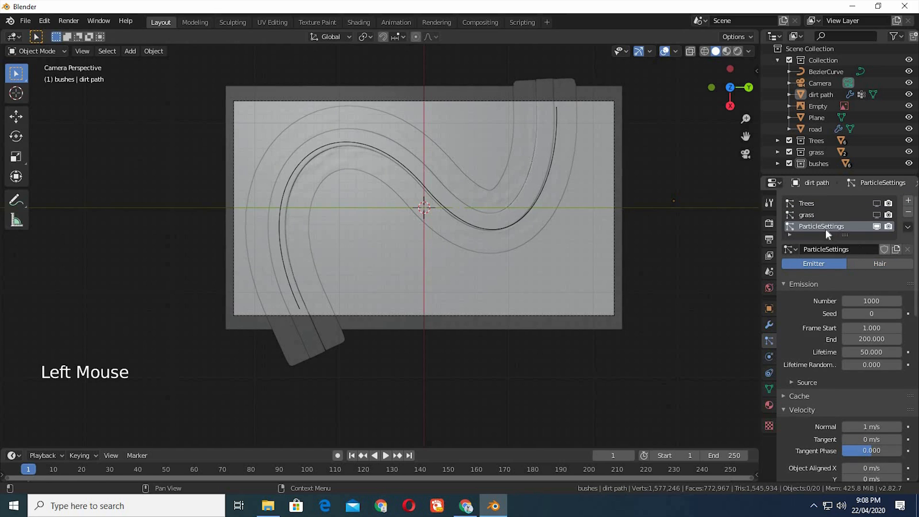
{"action": "triple_click", "coordinate": [826, 228]}
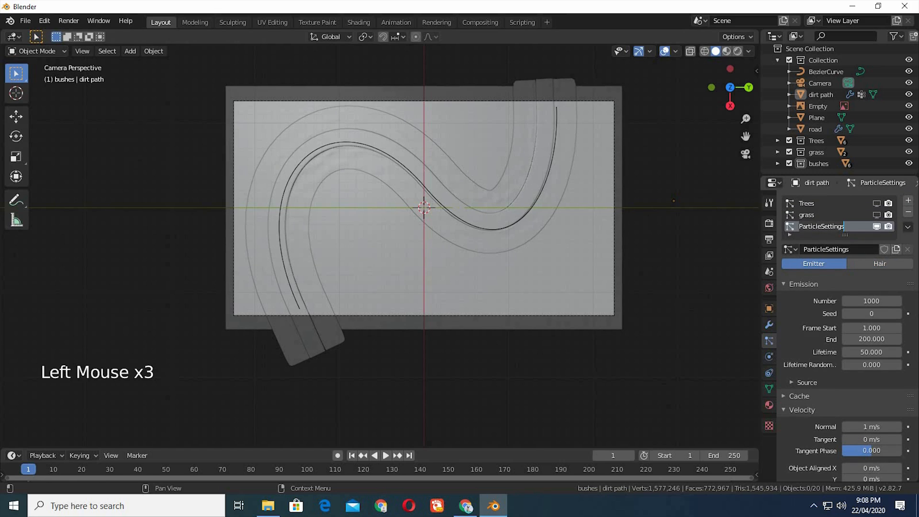
{"action": "type", "text": "ye"}
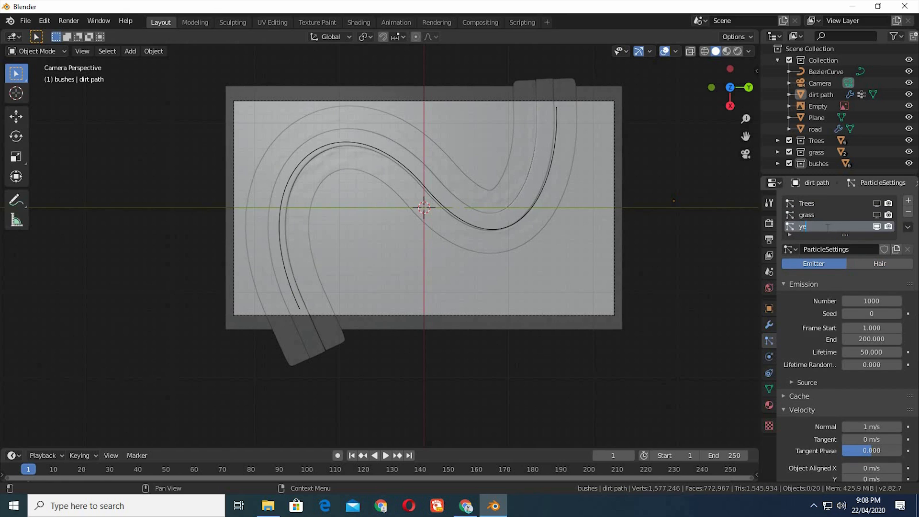
{"action": "type", "text": "llow grass"}
{"action": "key", "text": "Return"}
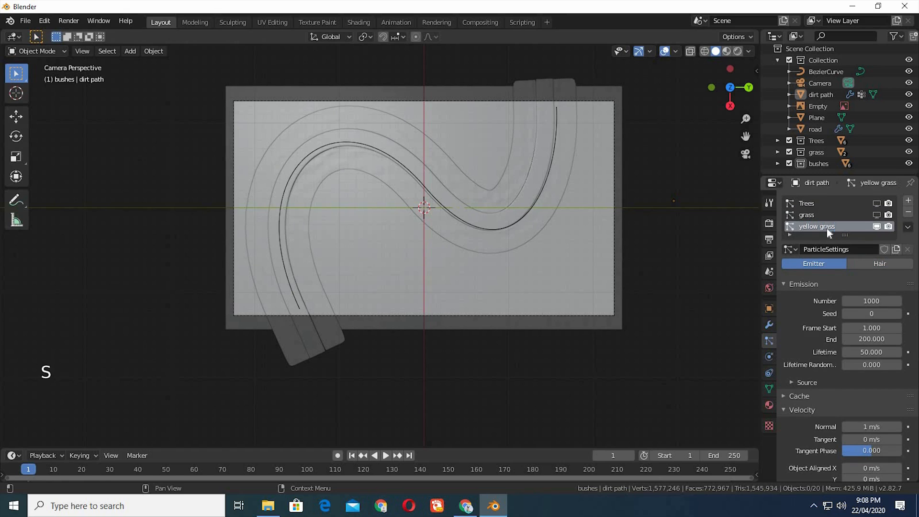
Step: Assign the existing grass particle settings to the yellow grass system and make them a single-user copy
{"action": "left_click", "coordinate": [789, 249]}
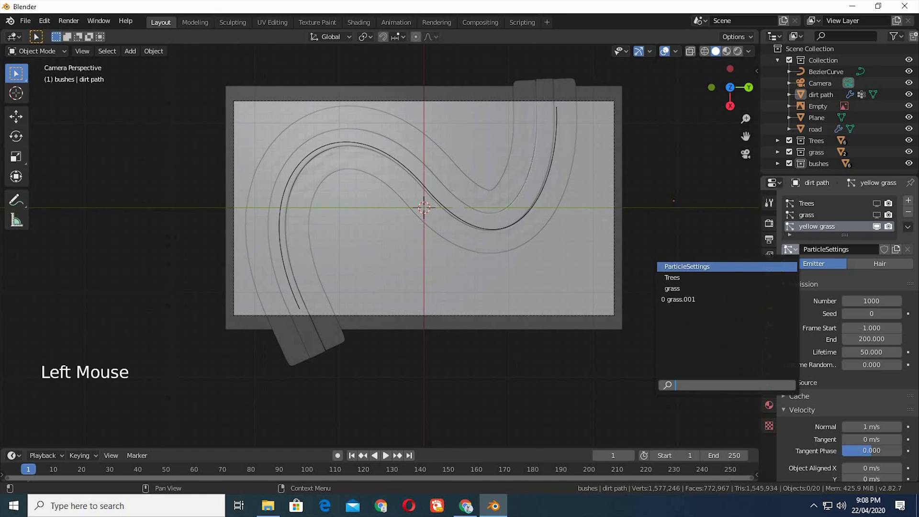
{"action": "left_click", "coordinate": [725, 287]}
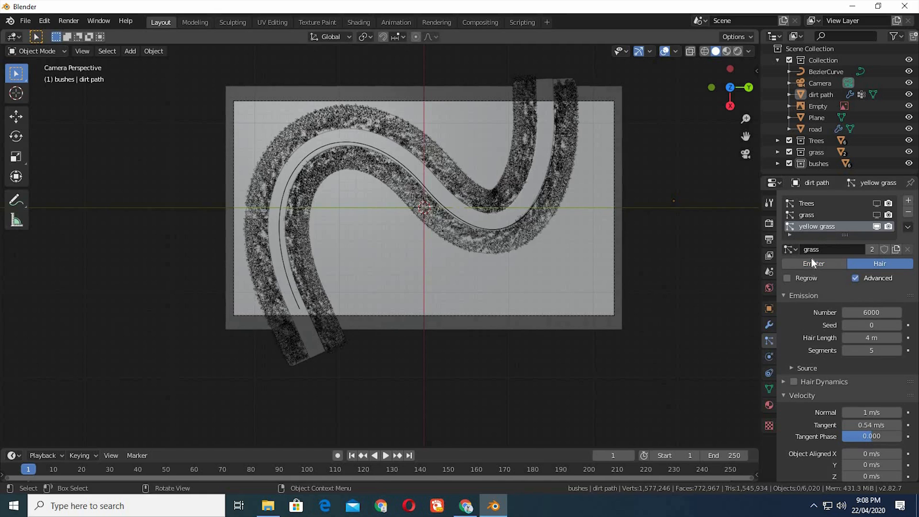
{"action": "left_click", "coordinate": [871, 249]}
Step: Set the yellow grass emission number to 2000 and its hair length to 3 m
{"action": "left_click", "coordinate": [866, 312]}
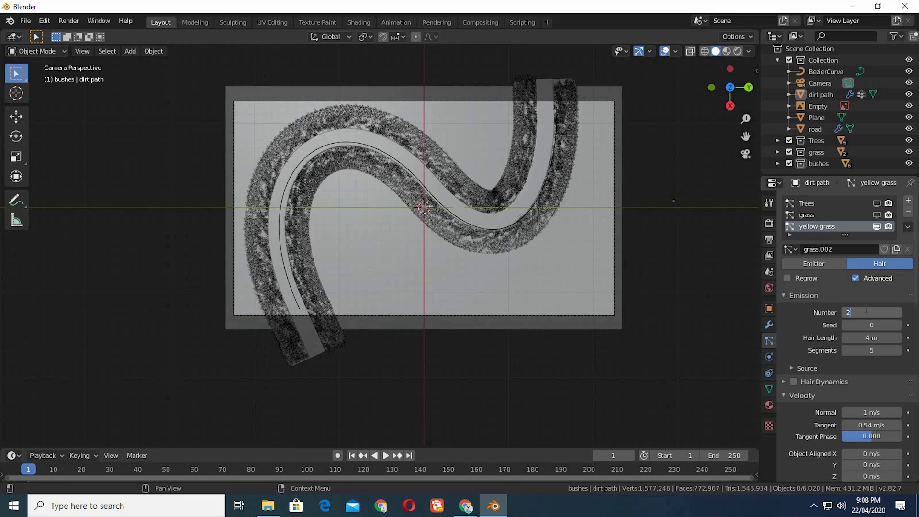
{"action": "type", "text": "2000"}
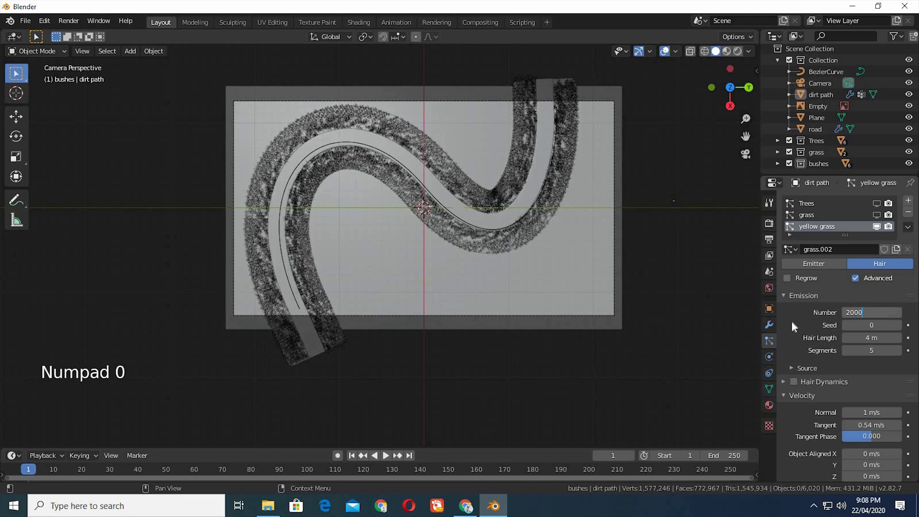
{"action": "key", "text": "Return"}
{"action": "left_click", "coordinate": [845, 337]}
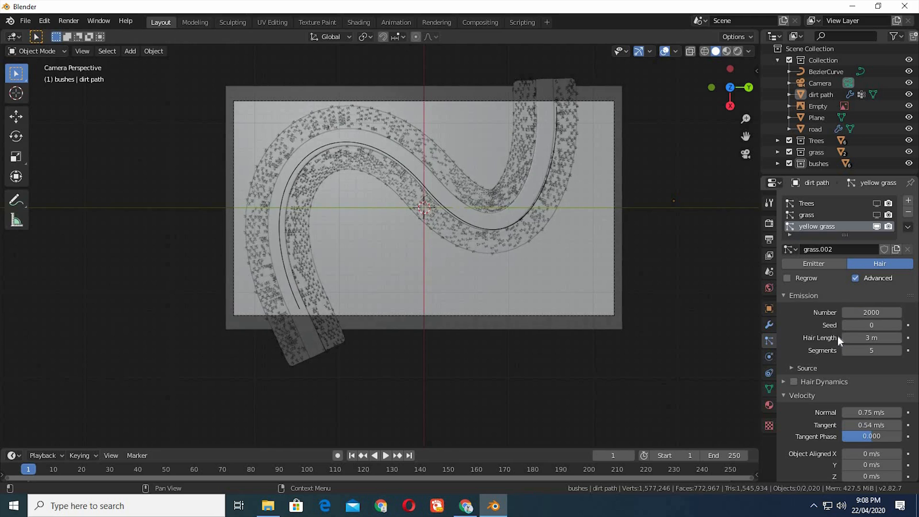
Step: Choose yellow grass as the instance object for the yellow grass particle system
{"action": "scroll", "coordinate": [800, 334], "scroll_direction": "down", "scroll_amount": 4}
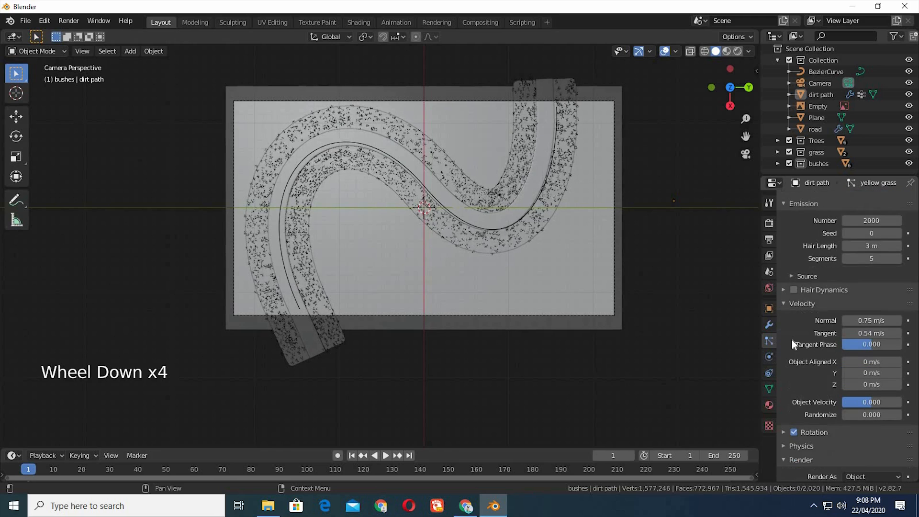
{"action": "scroll", "coordinate": [792, 344], "scroll_direction": "down", "scroll_amount": 7}
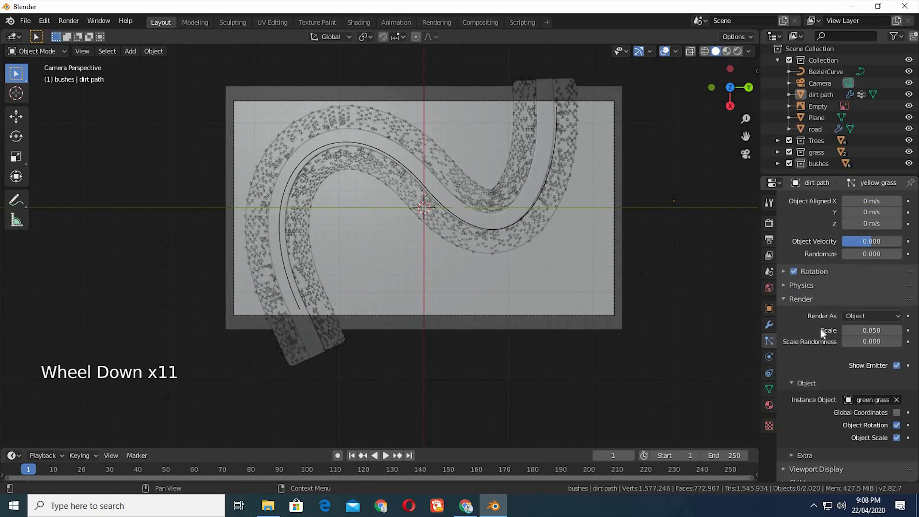
{"action": "left_click", "coordinate": [877, 401]}
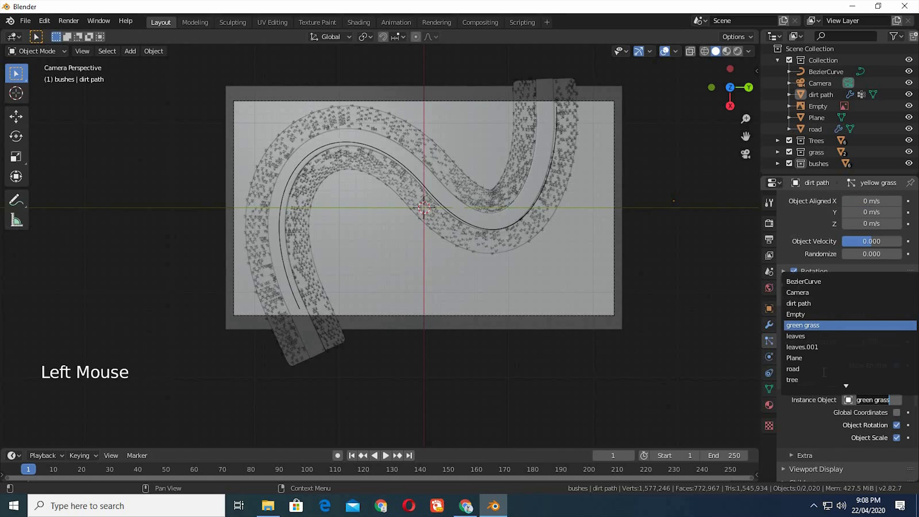
{"action": "scroll", "coordinate": [819, 375], "scroll_direction": "down", "scroll_amount": 1}
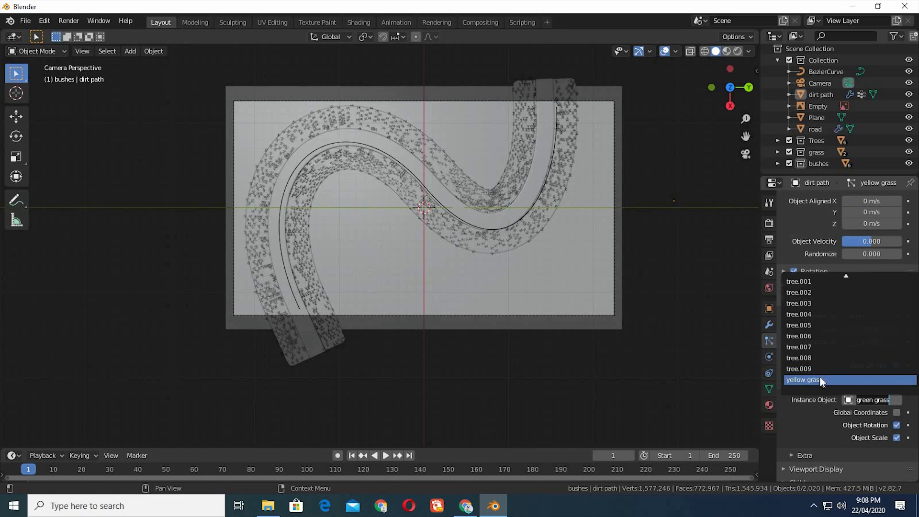
{"action": "left_click", "coordinate": [819, 375]}
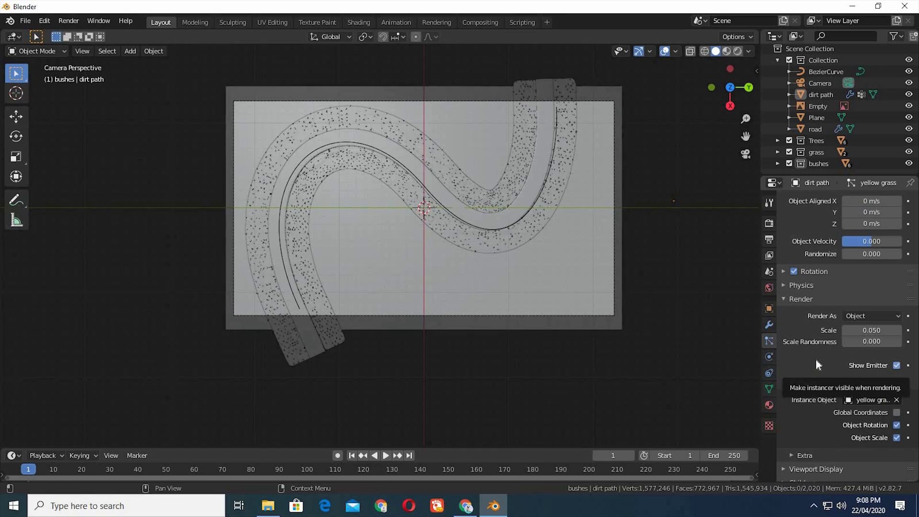
Step: Make the texture used by the yellow grass particle system a single-user copy
{"action": "scroll", "coordinate": [800, 331], "scroll_direction": "down", "scroll_amount": 2}
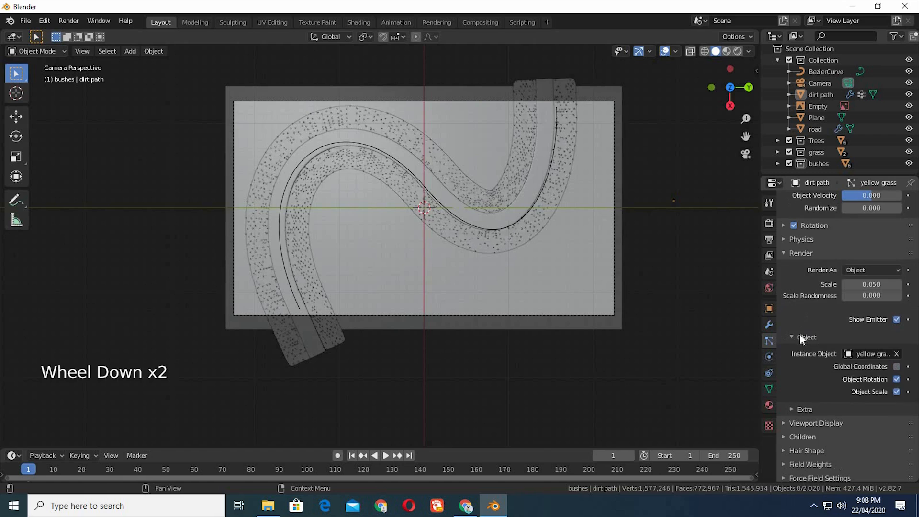
{"action": "left_click", "coordinate": [786, 251]}
{"action": "scroll", "coordinate": [814, 364], "scroll_direction": "down", "scroll_amount": 2}
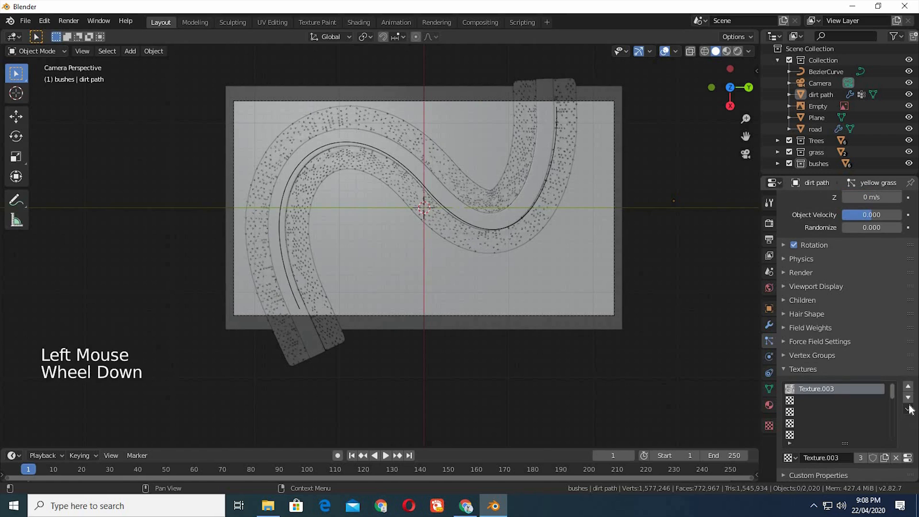
{"action": "left_click", "coordinate": [908, 459]}
{"action": "left_click", "coordinate": [873, 218]}
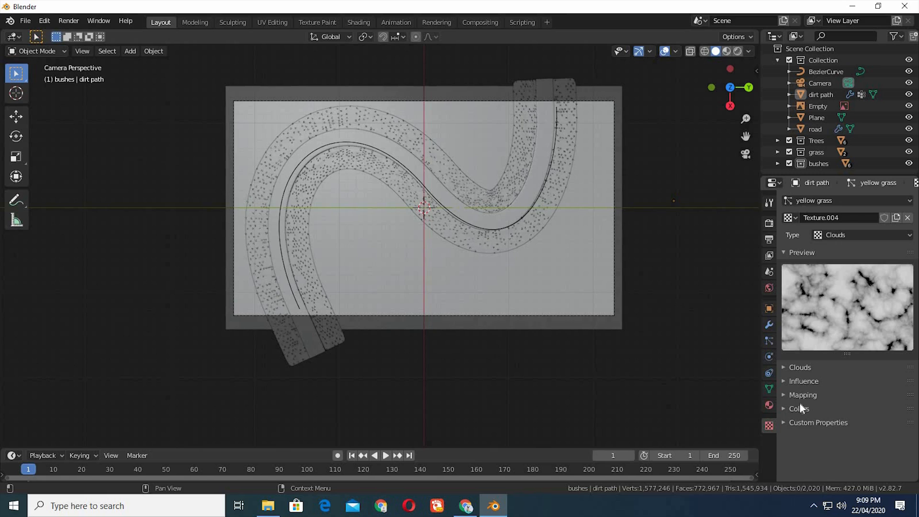
Step: Reverse the color ramp of the yellow grass clouds texture by swapping its black and white stops
{"action": "left_click", "coordinate": [795, 408]}
{"action": "scroll", "coordinate": [792, 432], "scroll_direction": "down", "scroll_amount": 4}
{"action": "left_click", "coordinate": [802, 461]}
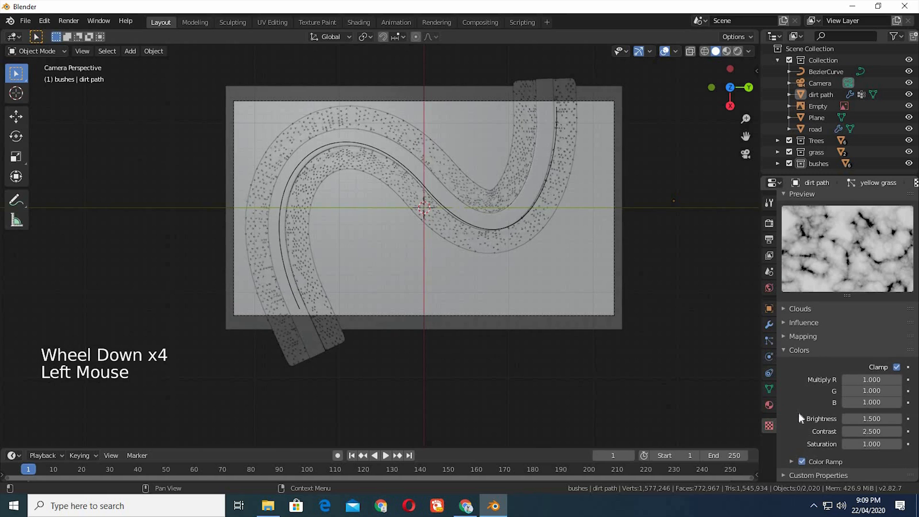
{"action": "left_click", "coordinate": [791, 461]}
{"action": "scroll", "coordinate": [846, 441], "scroll_direction": "down", "scroll_amount": 4}
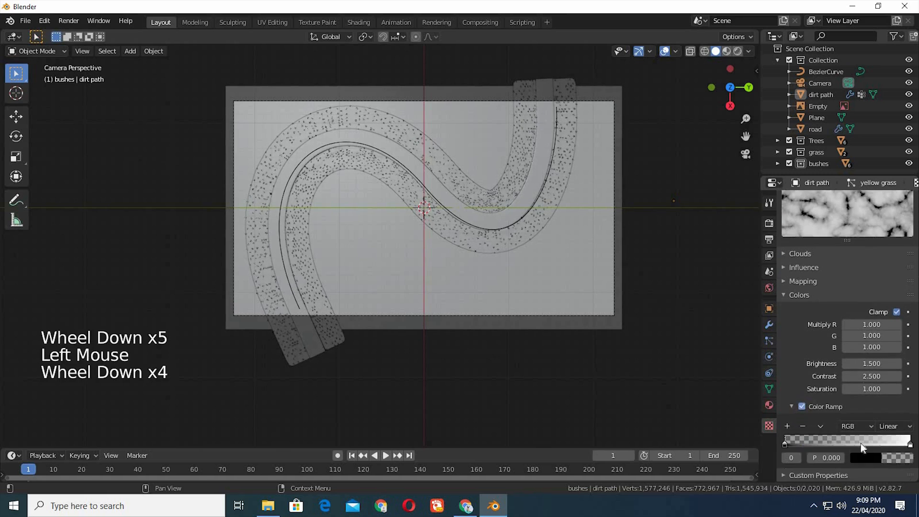
{"action": "mouse_move", "coordinate": [910, 447]}
{"action": "left_mouse_down"}
{"action": "mouse_move", "coordinate": [808, 446]}
{"action": "mouse_move", "coordinate": [911, 448]}
{"action": "left_mouse_up"}
{"action": "left_click_drag", "start_coordinate": [824, 446], "coordinate": [759, 443]}
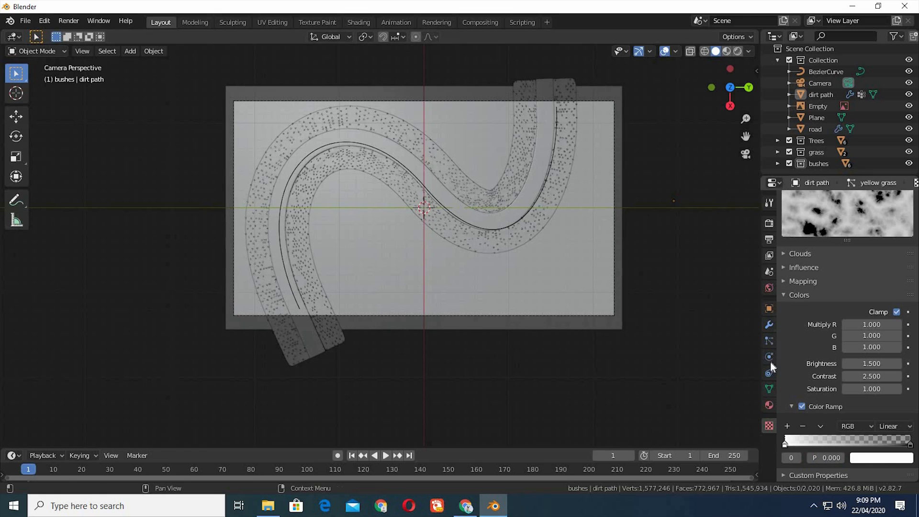
Step: Set the yellow grass emission number to 1500
{"action": "left_click", "coordinate": [771, 342]}
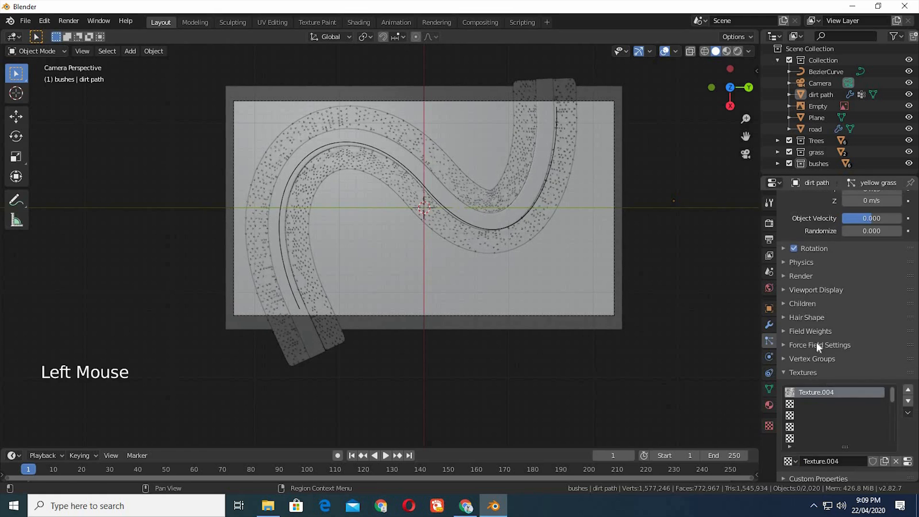
{"action": "scroll", "coordinate": [843, 307], "scroll_direction": "up", "scroll_amount": 11}
{"action": "left_click", "coordinate": [880, 289]}
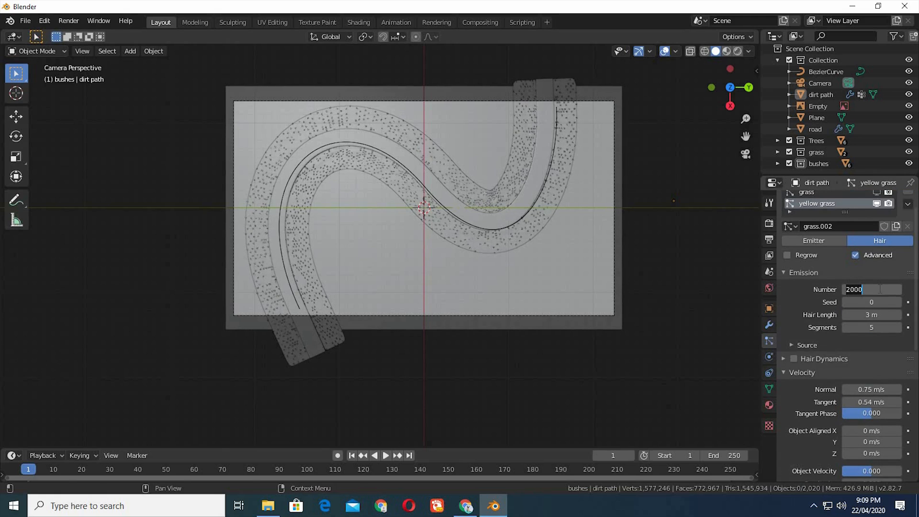
{"action": "type", "text": "1500"}
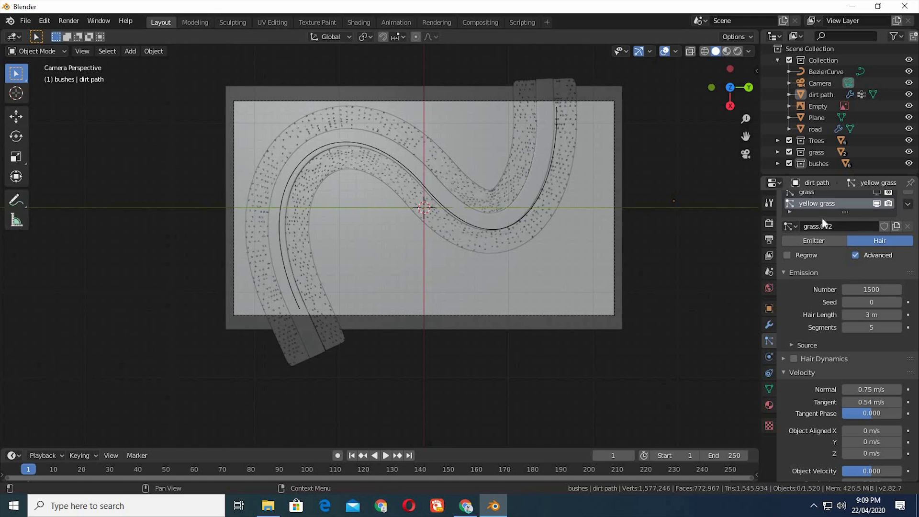
Step: Add a fourth particle system to the dirt path and name it bushes
{"action": "scroll", "coordinate": [808, 225], "scroll_direction": "up", "scroll_amount": 3}
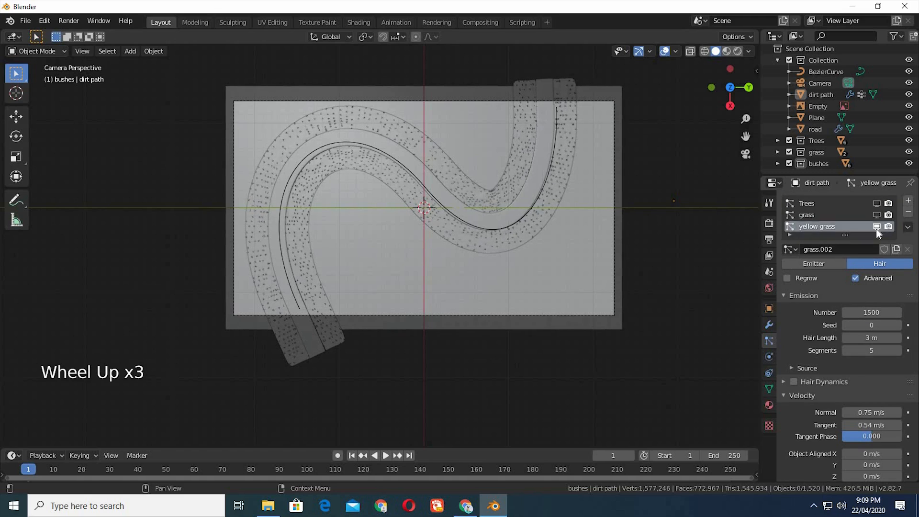
{"action": "left_click", "coordinate": [909, 200]}
{"action": "double_click", "coordinate": [820, 237]}
{"action": "type", "text": "bu"}
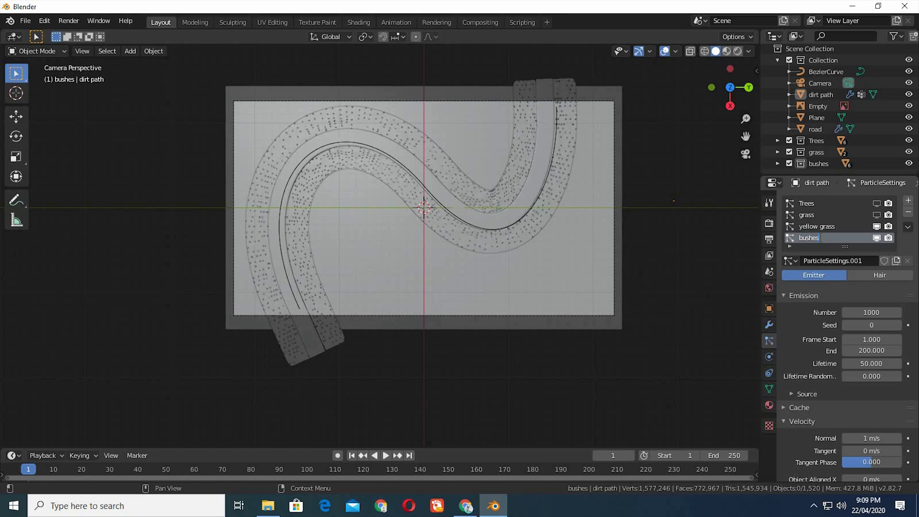
{"action": "type", "text": "shes"}
{"action": "key", "text": "Return"}
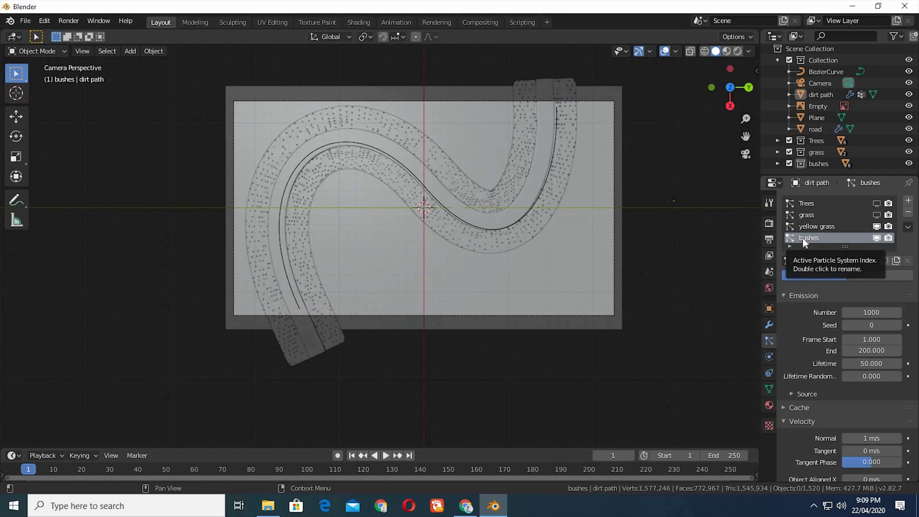
Step: Add a third vertex group to the dirt path and name it bushes
{"action": "left_click", "coordinate": [769, 324]}
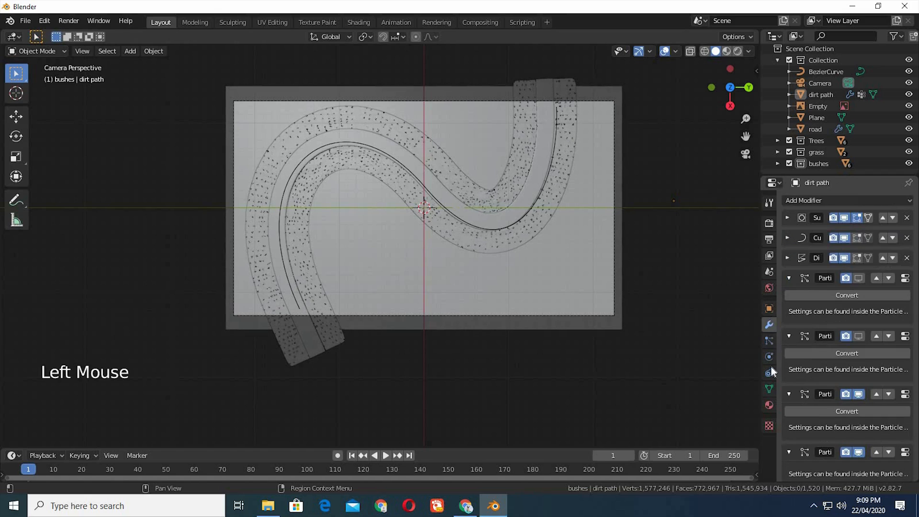
{"action": "left_click", "coordinate": [769, 389]}
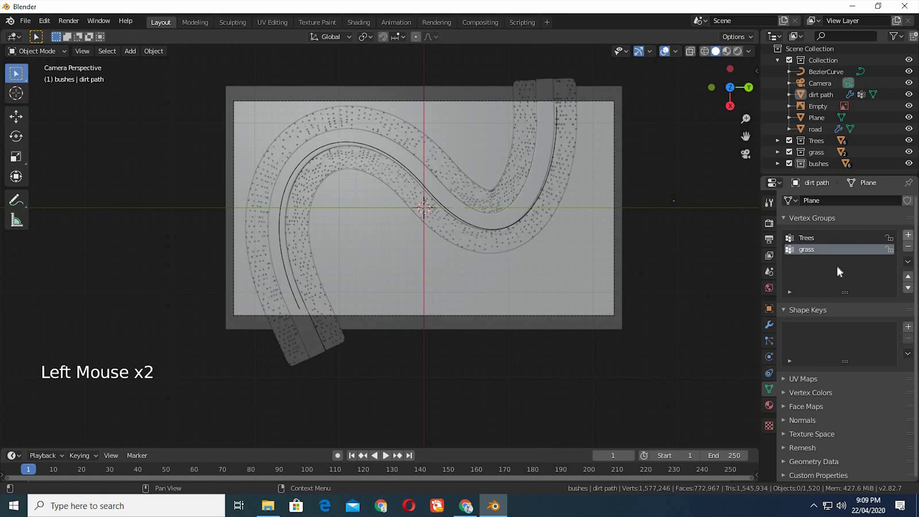
{"action": "left_click", "coordinate": [908, 234]}
{"action": "double_click", "coordinate": [814, 261]}
{"action": "type", "text": "bushes"}
{"action": "key", "text": "Return"}
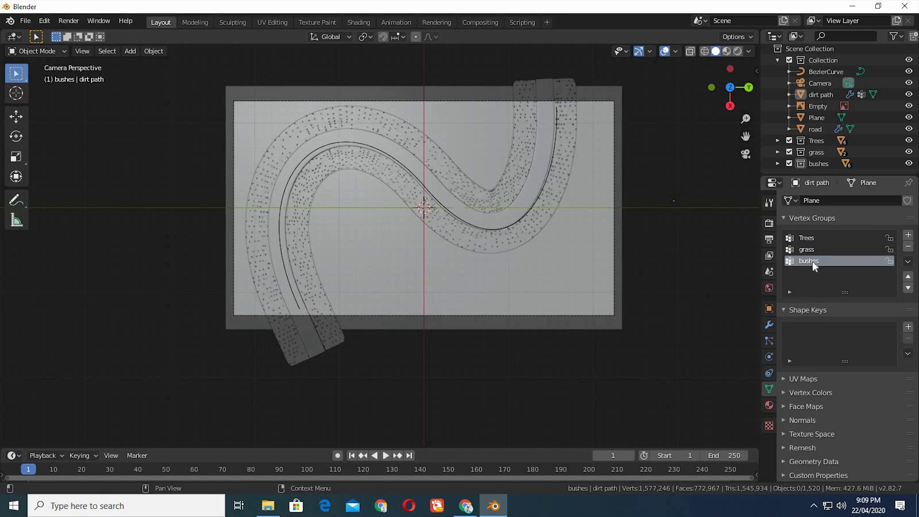
Step: Weight-paint scattered spots at weight 0.828 into the bushes group, along the dirt strip on the inner side of the first bend
{"action": "left_click", "coordinate": [302, 207]}
{"action": "left_click", "coordinate": [48, 52]}
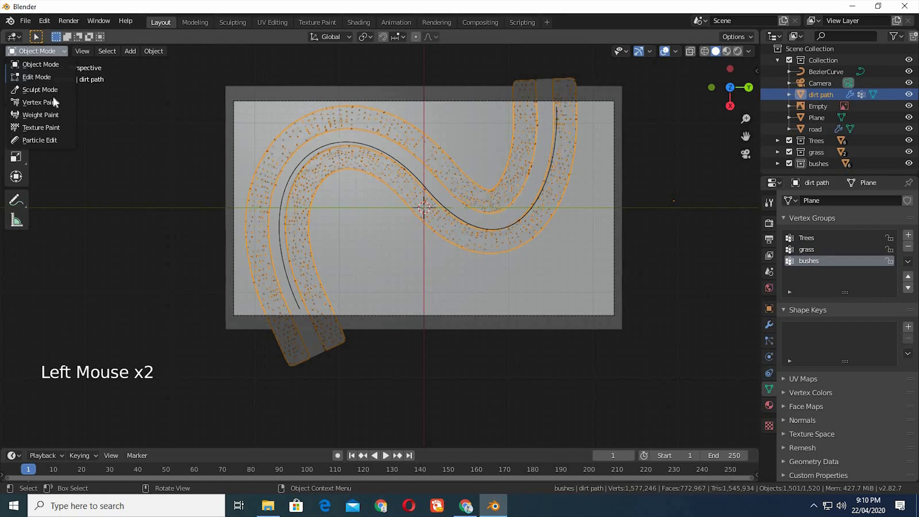
{"action": "left_click", "coordinate": [57, 114]}
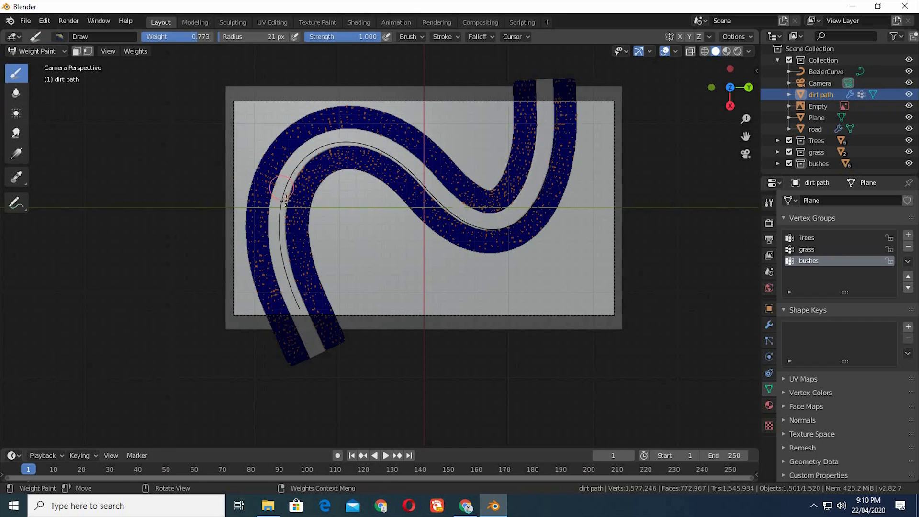
{"action": "left_click_drag", "start_coordinate": [197, 37], "coordinate": [201, 37]}
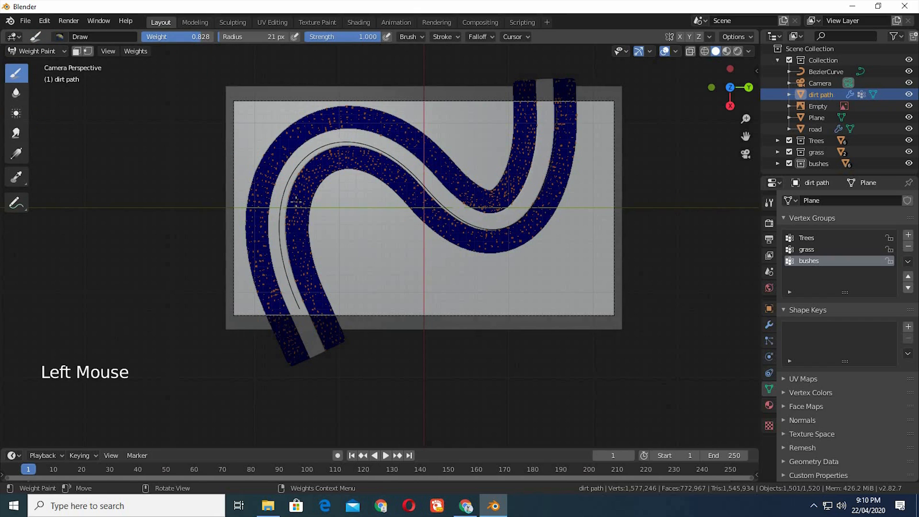
{"action": "mouse_move", "coordinate": [294, 200]}
{"action": "left_mouse_down"}
{"action": "mouse_move", "coordinate": [304, 179]}
{"action": "mouse_move", "coordinate": [381, 159]}
{"action": "left_mouse_up"}
{"action": "left_click", "coordinate": [365, 153]}
{"action": "left_click", "coordinate": [409, 180]}
{"action": "left_click", "coordinate": [438, 211]}
{"action": "left_click", "coordinate": [447, 218]}
{"action": "left_click", "coordinate": [496, 233]}
{"action": "left_click", "coordinate": [530, 215]}
{"action": "left_click", "coordinate": [553, 180]}
{"action": "left_click", "coordinate": [566, 142]}
{"action": "left_click", "coordinate": [568, 115]}
{"action": "left_click", "coordinate": [298, 233]}
{"action": "left_click", "coordinate": [301, 267]}
{"action": "left_click", "coordinate": [318, 300]}
{"action": "left_click", "coordinate": [328, 328]}
{"action": "left_click", "coordinate": [335, 339]}
{"action": "left_click", "coordinate": [463, 239]}
{"action": "left_click", "coordinate": [497, 242]}
{"action": "left_click", "coordinate": [339, 164]}
{"action": "left_click", "coordinate": [375, 171]}
{"action": "left_click", "coordinate": [407, 186]}
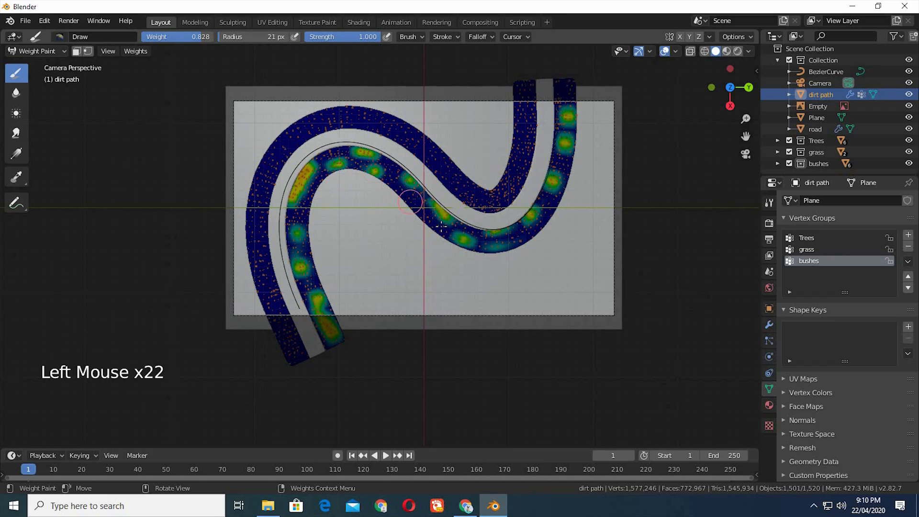
Step: Weight-paint scattered spots along the opposite dirt strip, on the outer side of the first bend, and return to Object Mode
{"action": "left_click", "coordinate": [265, 191]}
{"action": "left_click", "coordinate": [279, 162]}
{"action": "left_click", "coordinate": [318, 131]}
{"action": "left_click", "coordinate": [350, 119]}
{"action": "left_click", "coordinate": [366, 112]}
{"action": "left_click", "coordinate": [398, 129]}
{"action": "left_click", "coordinate": [434, 155]}
{"action": "left_click", "coordinate": [453, 174]}
{"action": "left_click", "coordinate": [465, 191]}
{"action": "left_click", "coordinate": [505, 195]}
{"action": "left_click", "coordinate": [519, 152]}
{"action": "left_click", "coordinate": [523, 127]}
{"action": "left_click", "coordinate": [525, 113]}
{"action": "left_click", "coordinate": [254, 220]}
{"action": "left_click", "coordinate": [260, 249]}
{"action": "left_click", "coordinate": [272, 302]}
{"action": "left_click", "coordinate": [278, 331]}
{"action": "left_click", "coordinate": [296, 352]}
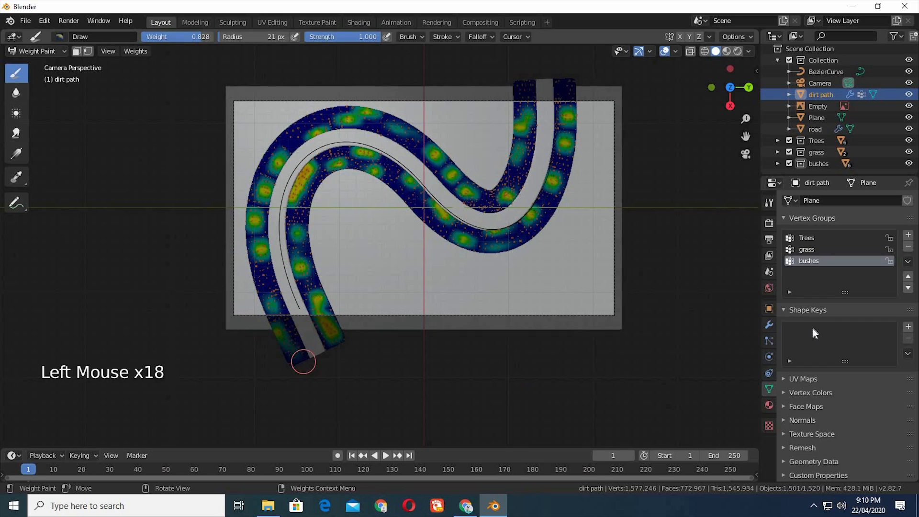
{"action": "left_click", "coordinate": [38, 51]}
{"action": "left_click", "coordinate": [36, 63]}
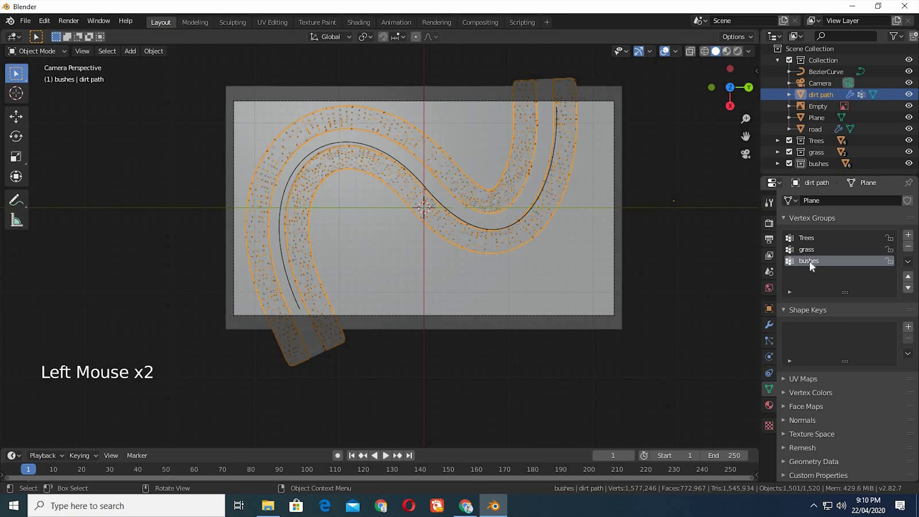
Step: Assign the Trees particle settings to the bushes system, make them a single-user copy and rename the copy bushes
{"action": "left_click", "coordinate": [770, 341]}
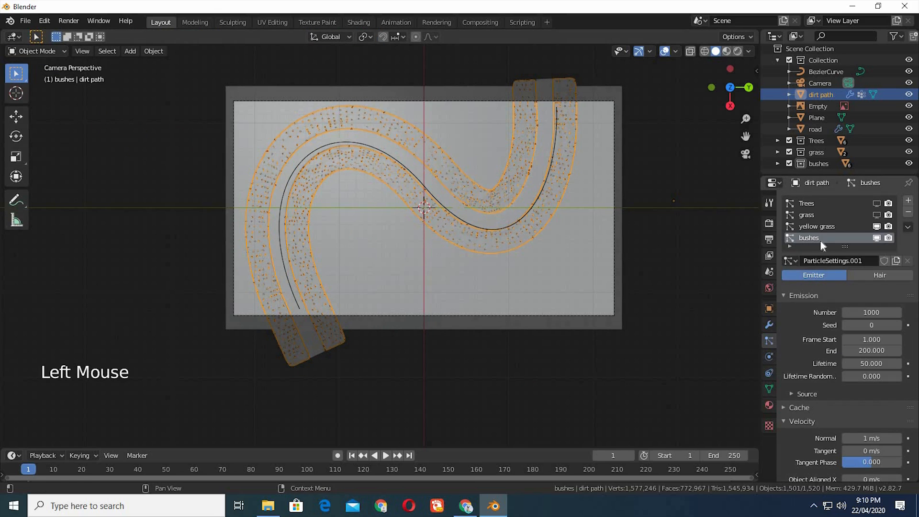
{"action": "left_click", "coordinate": [788, 261]}
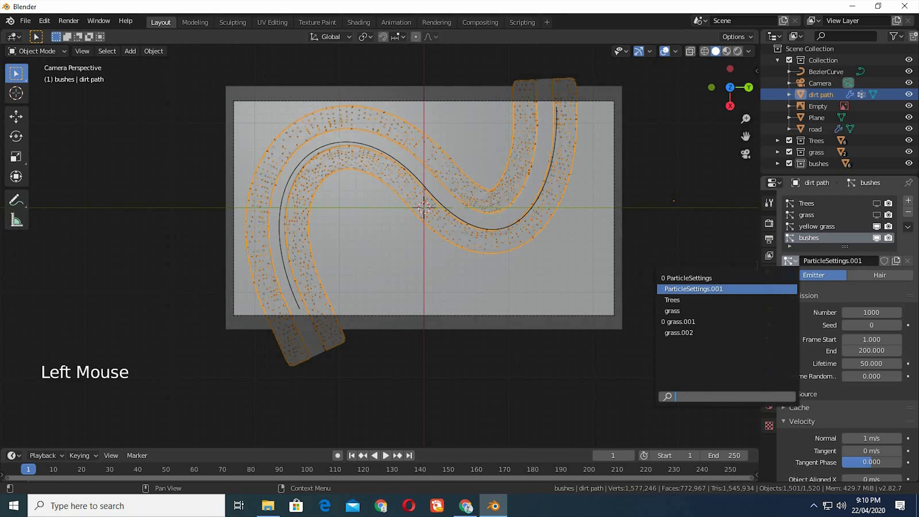
{"action": "left_click", "coordinate": [692, 300]}
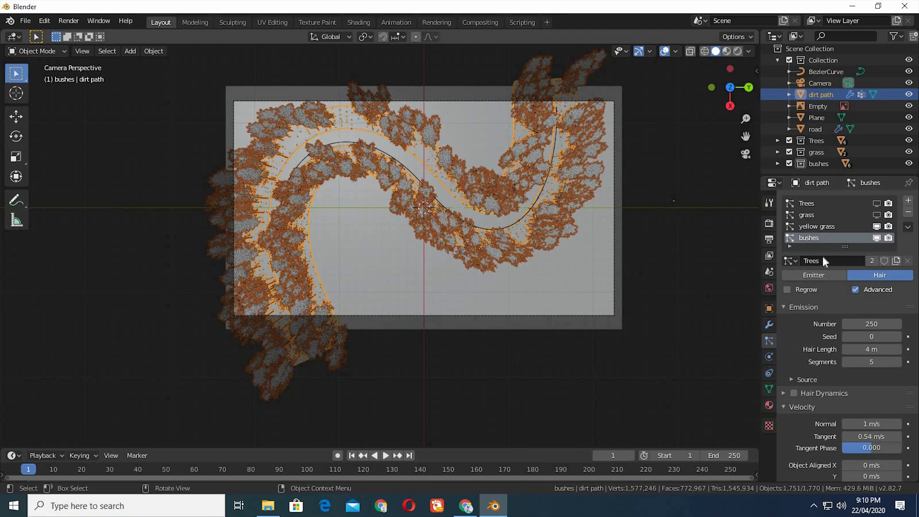
{"action": "left_click", "coordinate": [827, 261]}
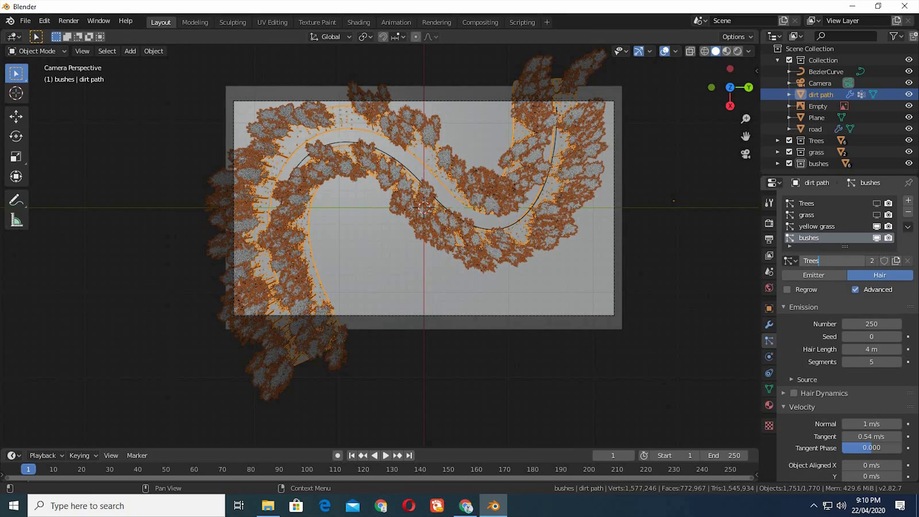
{"action": "left_click", "coordinate": [872, 261]}
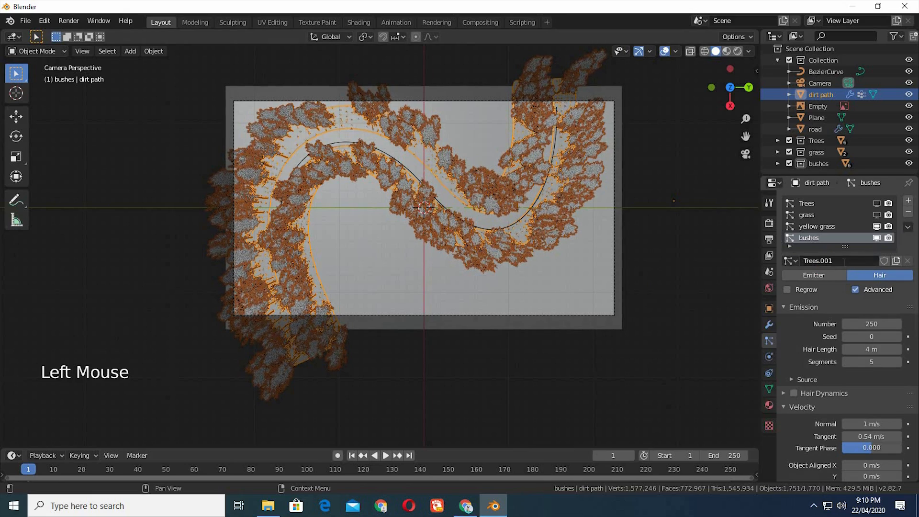
{"action": "double_click", "coordinate": [845, 261]}
{"action": "type", "text": "bushes"}
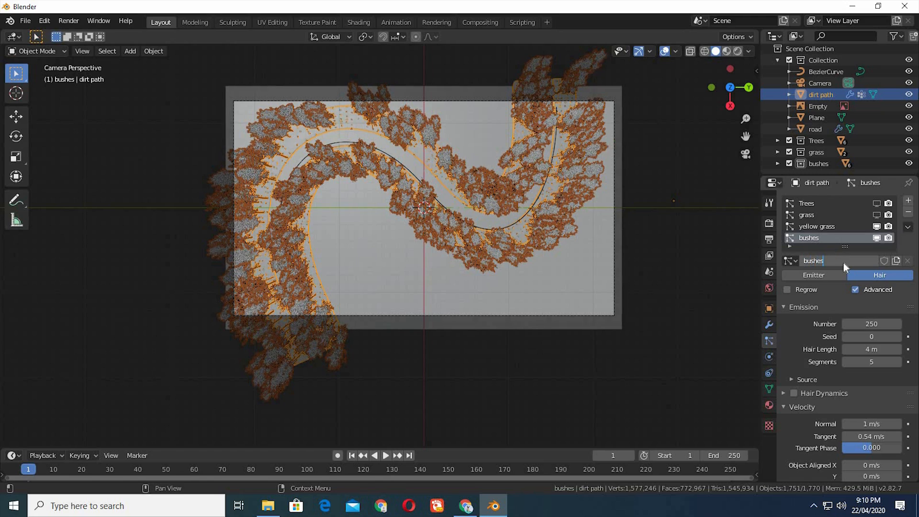
{"action": "key", "text": "Return"}
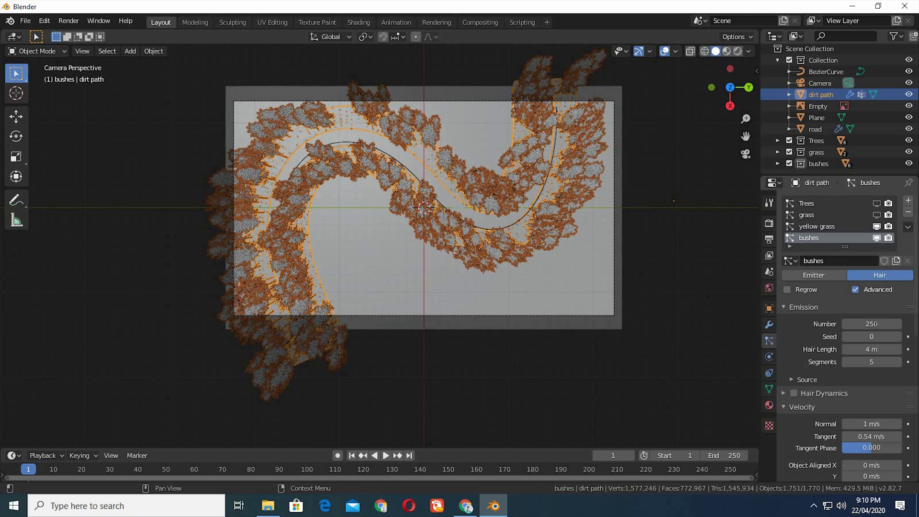
Step: Set the bushes emission number to 300
{"action": "left_click", "coordinate": [876, 324]}
{"action": "type", "text": "3"}
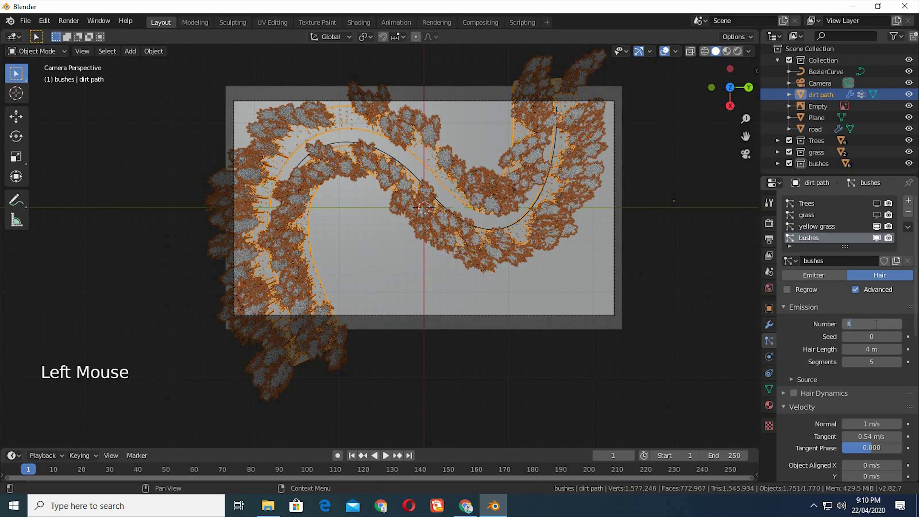
{"action": "type", "text": "00"}
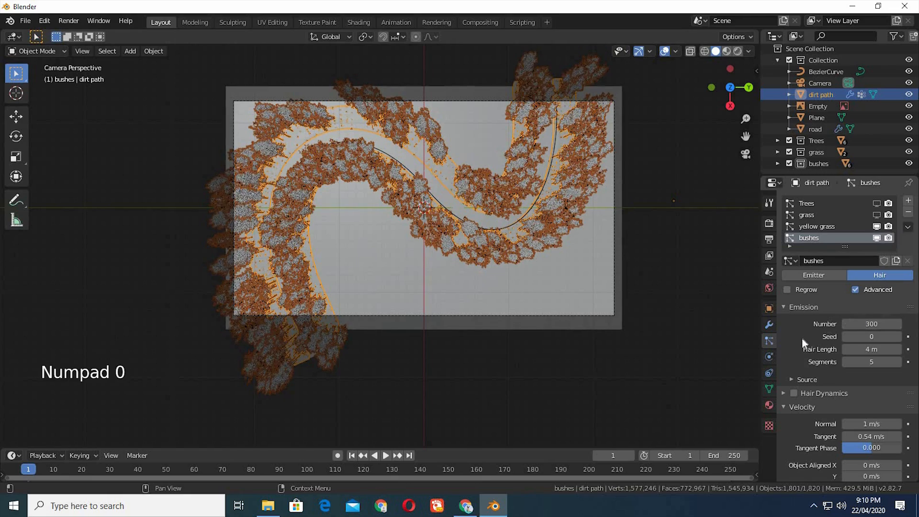
Step: Replace the bushes system's instance collection with the bushes collection
{"action": "scroll", "coordinate": [802, 338], "scroll_direction": "down", "scroll_amount": 4}
{"action": "scroll", "coordinate": [803, 339], "scroll_direction": "down", "scroll_amount": 7}
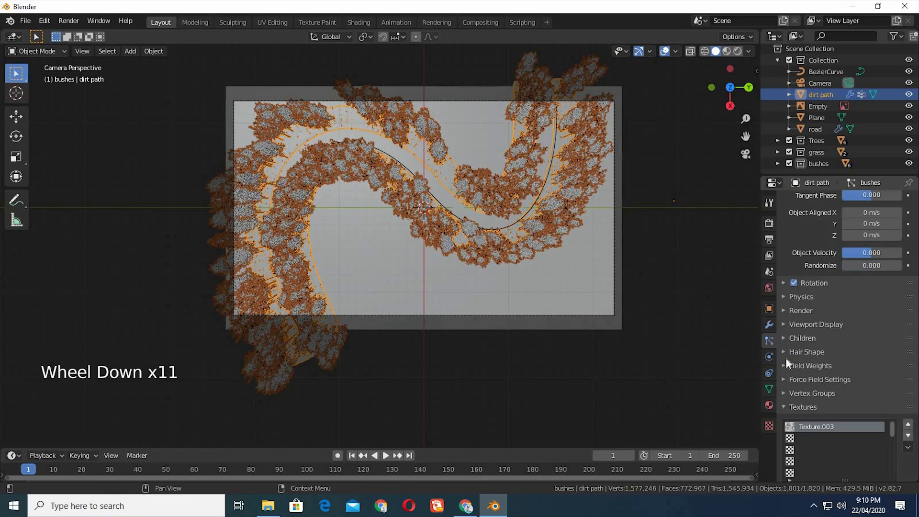
{"action": "left_click", "coordinate": [785, 312]}
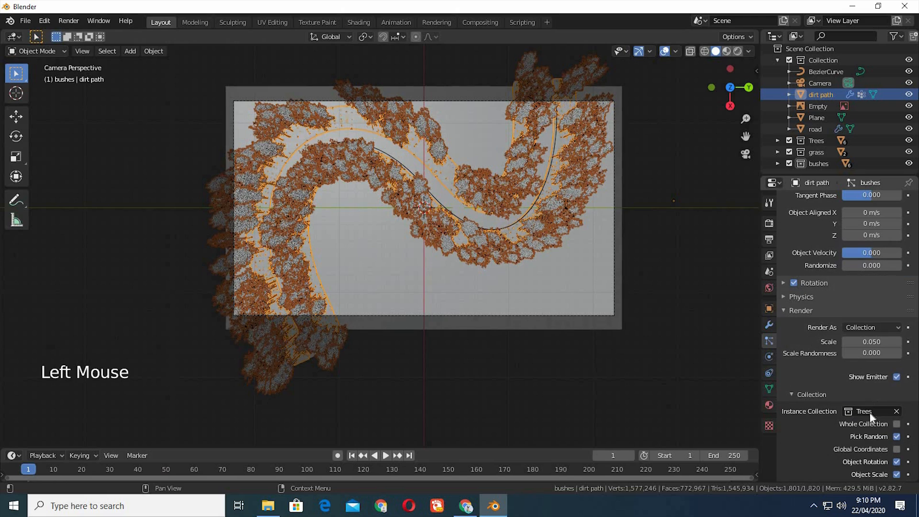
{"action": "left_click", "coordinate": [895, 412]}
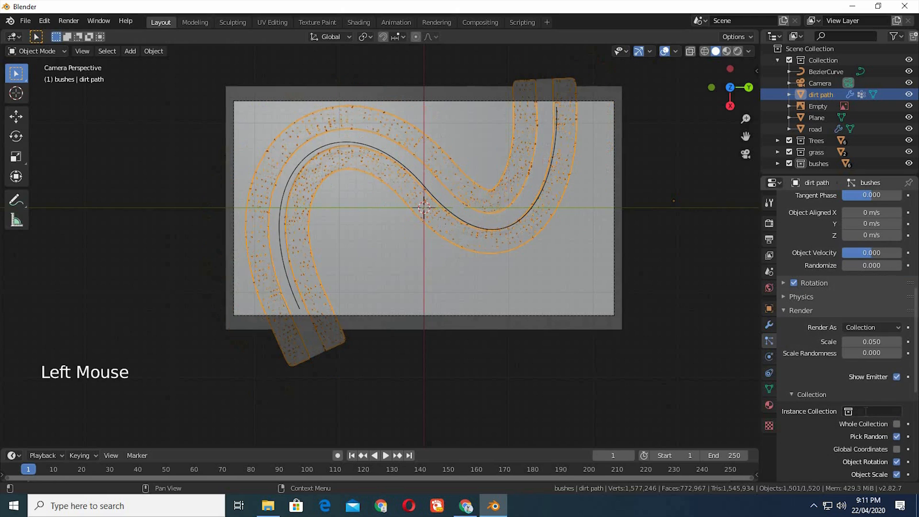
{"action": "left_click", "coordinate": [890, 412]}
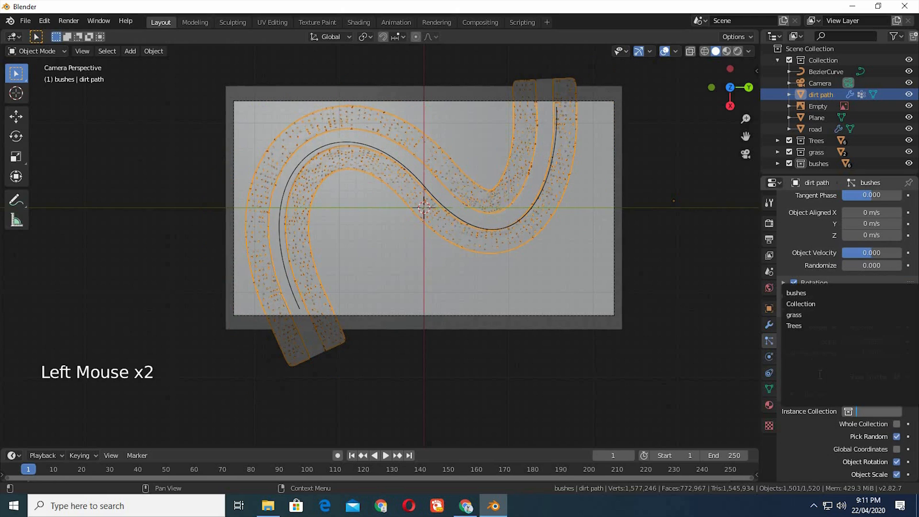
{"action": "left_click", "coordinate": [803, 295]}
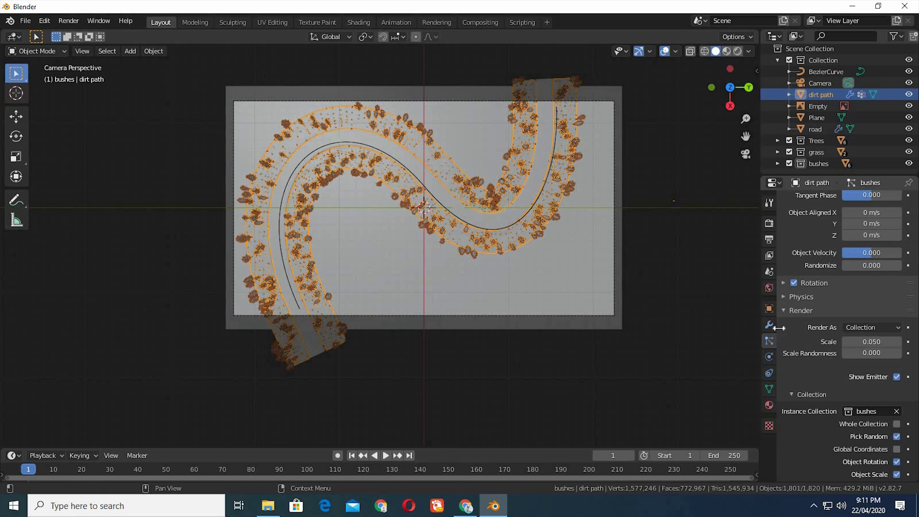
Step: Select the ground plane and add a vertex group named Trees to it
{"action": "scroll", "coordinate": [817, 321], "scroll_direction": "up", "scroll_amount": 4}
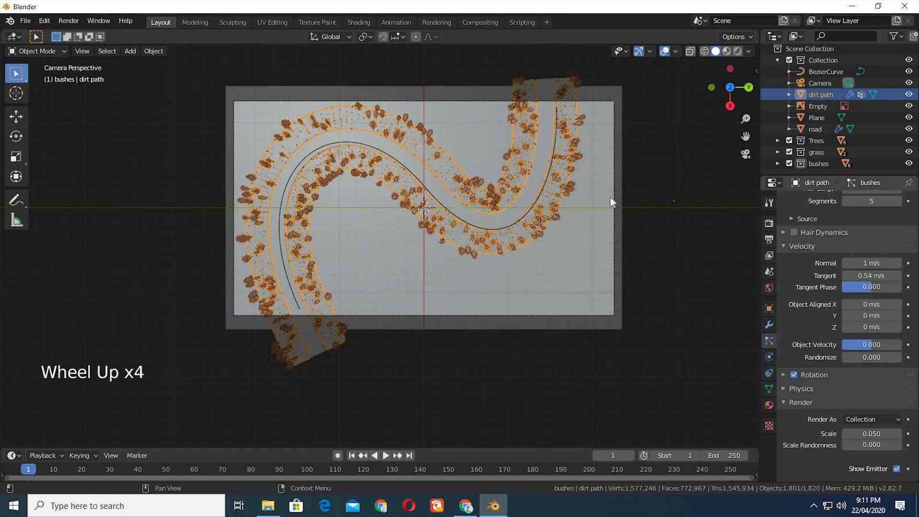
{"action": "left_click", "coordinate": [486, 145]}
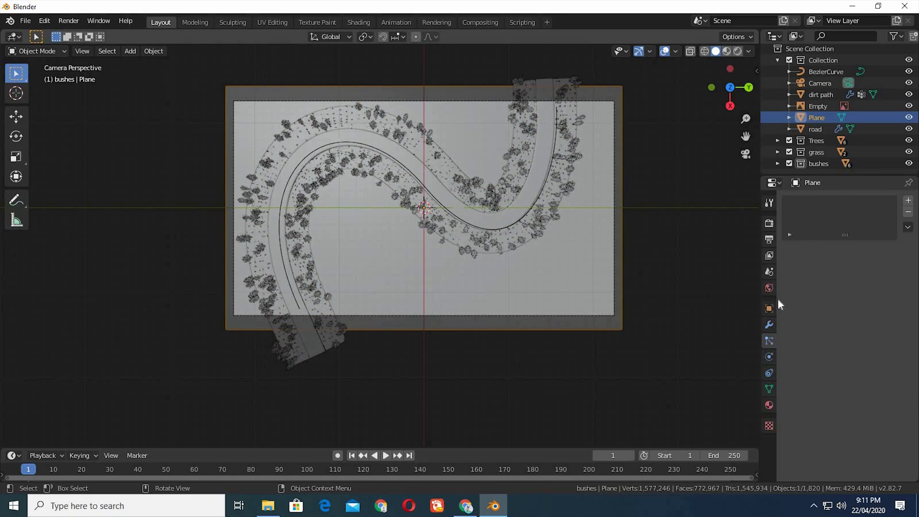
{"action": "left_click", "coordinate": [769, 389]}
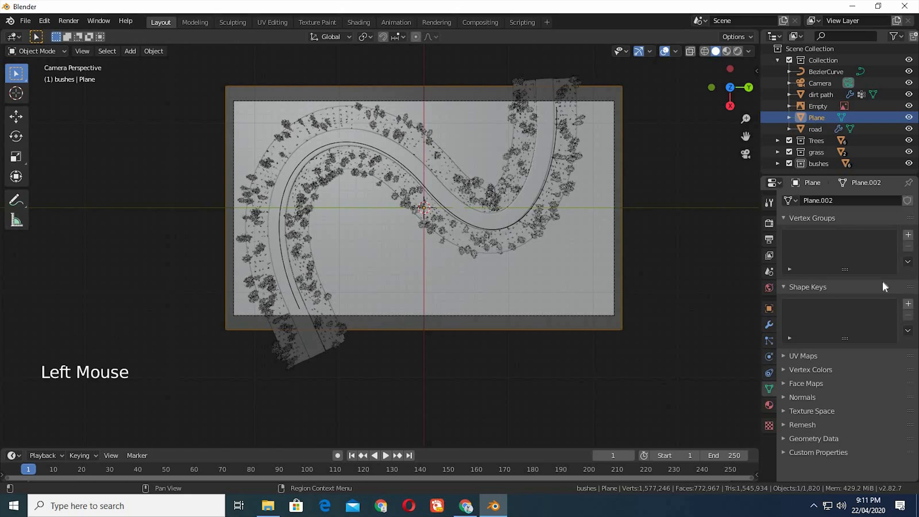
{"action": "left_click", "coordinate": [908, 235]}
{"action": "triple_click", "coordinate": [832, 238]}
{"action": "type", "text": "Trees"}
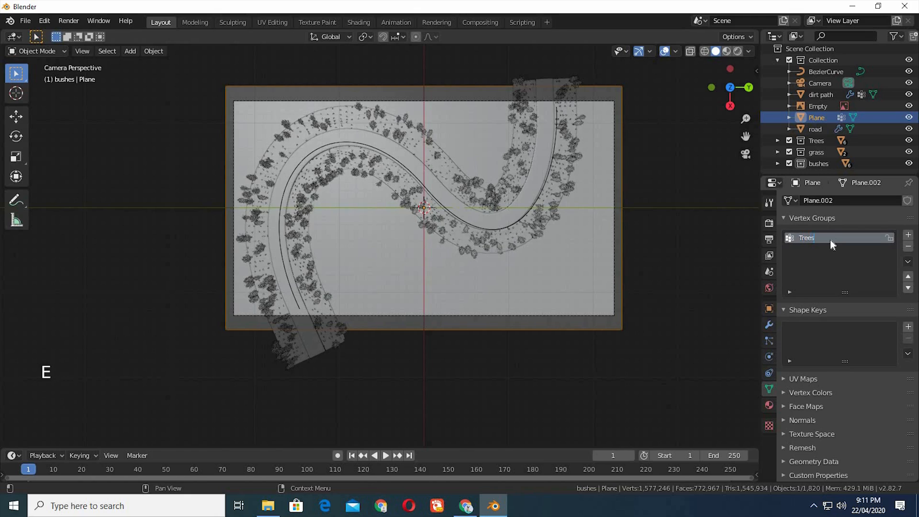
{"action": "key", "text": "Return"}
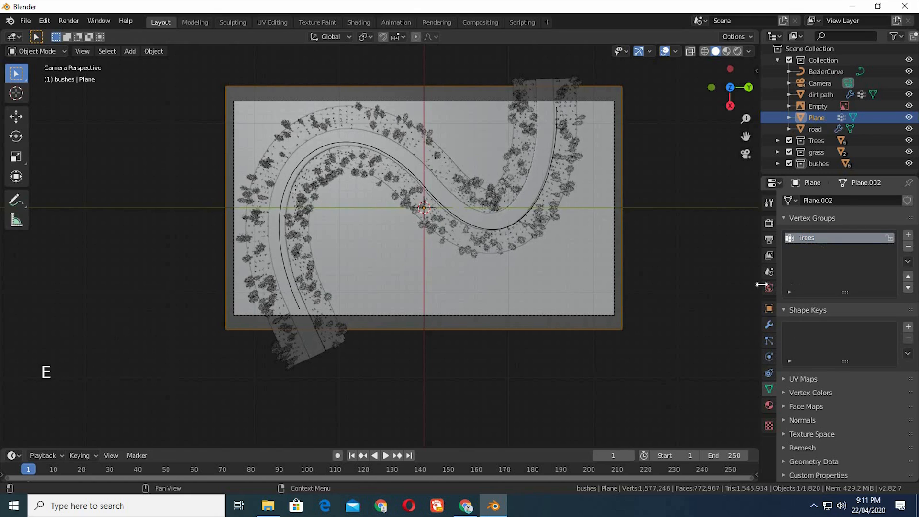
Step: Weight-paint the whole ground plane in Weight Paint mode with weight 1.000 and an 88 px brush
{"action": "left_click", "coordinate": [480, 137]}
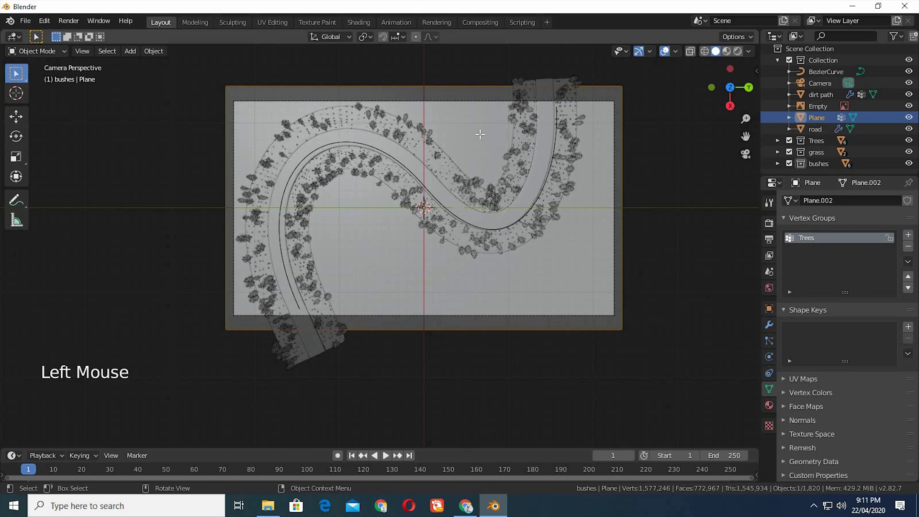
{"action": "key", "text": "Tab"}
{"action": "key", "text": "Tab"}
{"action": "left_click", "coordinate": [36, 51]}
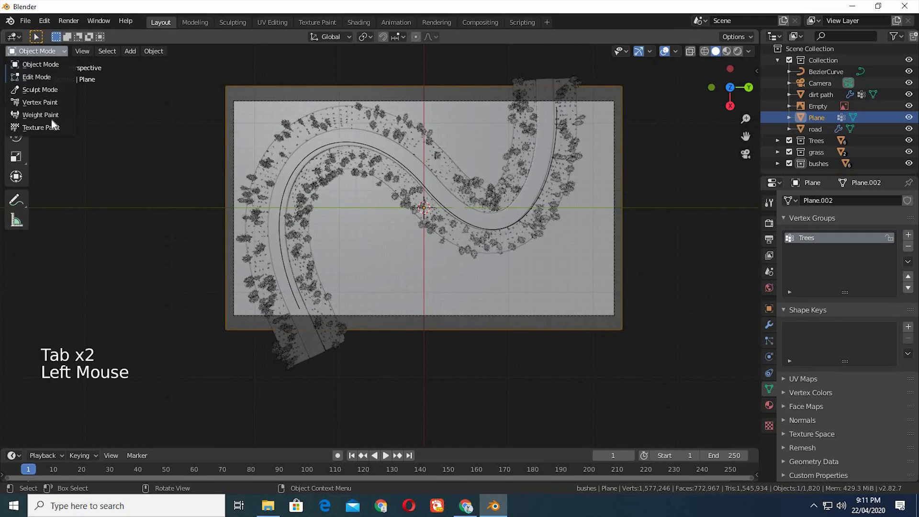
{"action": "left_click", "coordinate": [48, 115]}
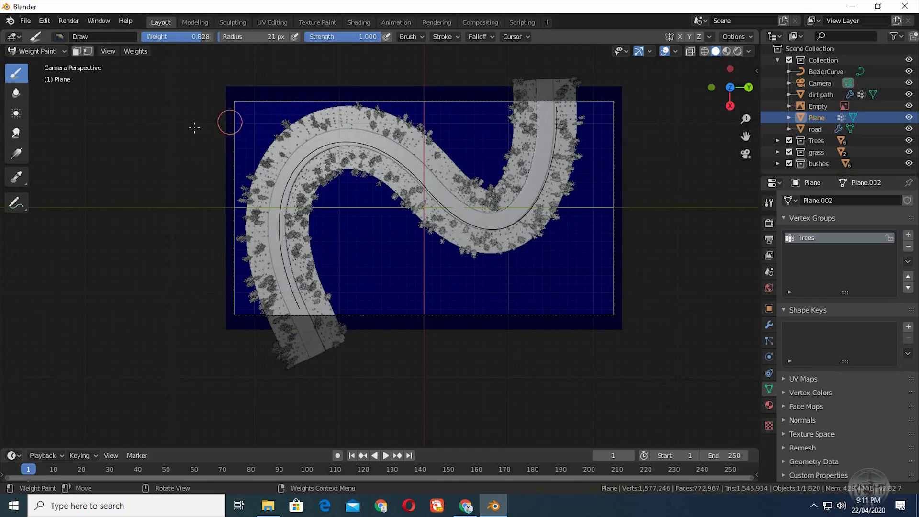
{"action": "key", "text": "f"}
{"action": "left_click", "coordinate": [271, 148]}
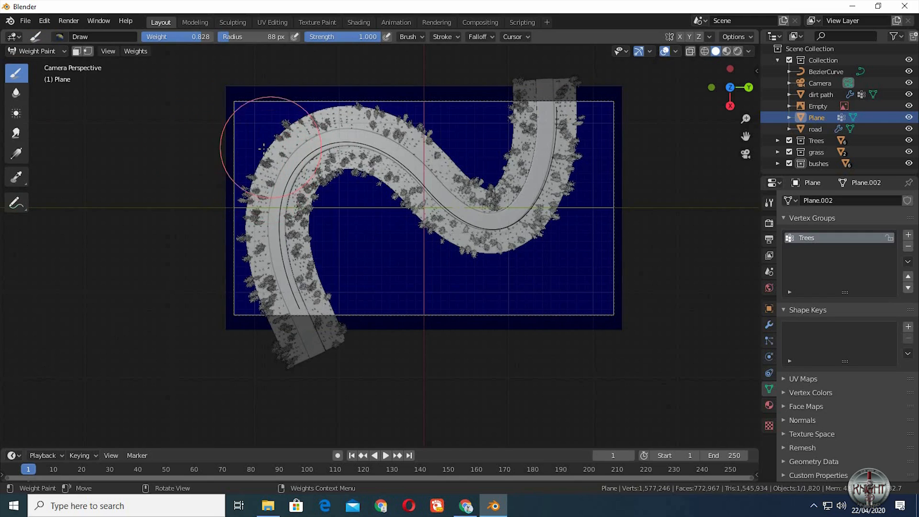
{"action": "left_click", "coordinate": [264, 144]}
{"action": "left_click_drag", "start_coordinate": [201, 37], "coordinate": [229, 38]}
{"action": "mouse_move", "coordinate": [244, 110]}
{"action": "left_mouse_down"}
{"action": "mouse_move", "coordinate": [276, 135]}
{"action": "mouse_move", "coordinate": [232, 260]}
{"action": "mouse_move", "coordinate": [304, 306]}
{"action": "mouse_move", "coordinate": [455, 306]}
{"action": "mouse_move", "coordinate": [599, 266]}
{"action": "mouse_move", "coordinate": [236, 266]}
{"action": "mouse_move", "coordinate": [435, 267]}
{"action": "mouse_move", "coordinate": [619, 174]}
{"action": "mouse_move", "coordinate": [231, 183]}
{"action": "mouse_move", "coordinate": [565, 110]}
{"action": "mouse_move", "coordinate": [558, 82]}
{"action": "mouse_move", "coordinate": [205, 188]}
{"action": "mouse_move", "coordinate": [246, 330]}
{"action": "mouse_move", "coordinate": [379, 277]}
{"action": "mouse_move", "coordinate": [316, 230]}
{"action": "mouse_move", "coordinate": [304, 349]}
{"action": "mouse_move", "coordinate": [321, 102]}
{"action": "mouse_move", "coordinate": [410, 211]}
{"action": "mouse_move", "coordinate": [380, 204]}
{"action": "mouse_move", "coordinate": [472, 308]}
{"action": "mouse_move", "coordinate": [615, 278]}
{"action": "mouse_move", "coordinate": [594, 196]}
{"action": "mouse_move", "coordinate": [545, 247]}
{"action": "mouse_move", "coordinate": [328, 252]}
{"action": "left_mouse_up"}
{"action": "left_click_drag", "start_coordinate": [356, 210], "coordinate": [362, 214]}
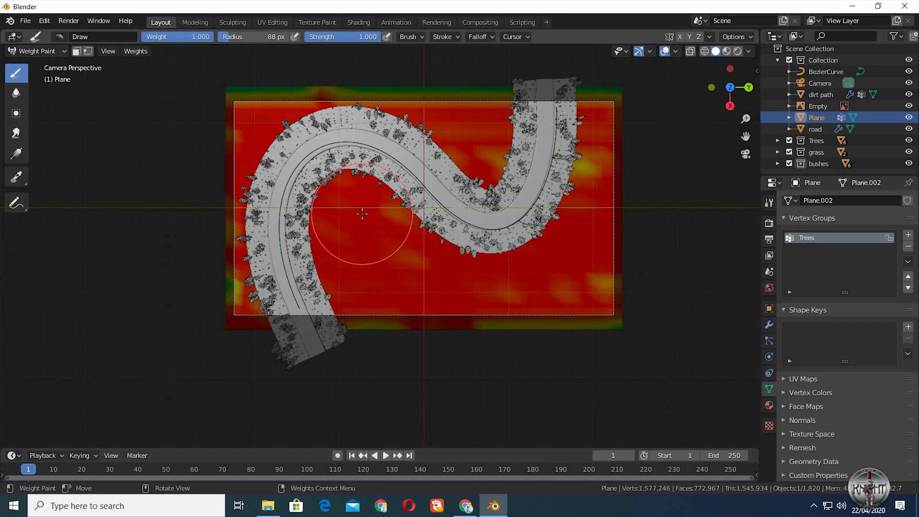
Step: Paint weight 0.000 with a 61 px brush along the entire road and dirt path to clear the ground beneath them
{"action": "left_click_drag", "start_coordinate": [196, 37], "coordinate": [153, 88]}
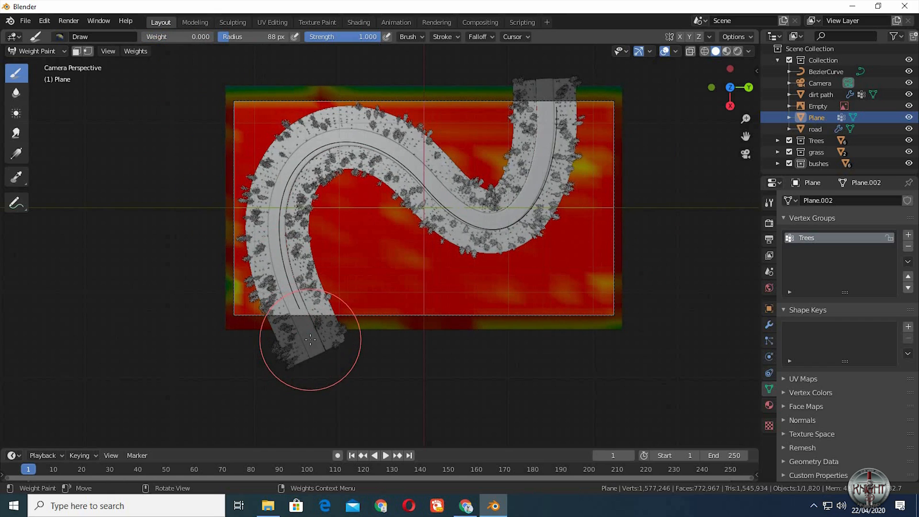
{"action": "key", "text": "f"}
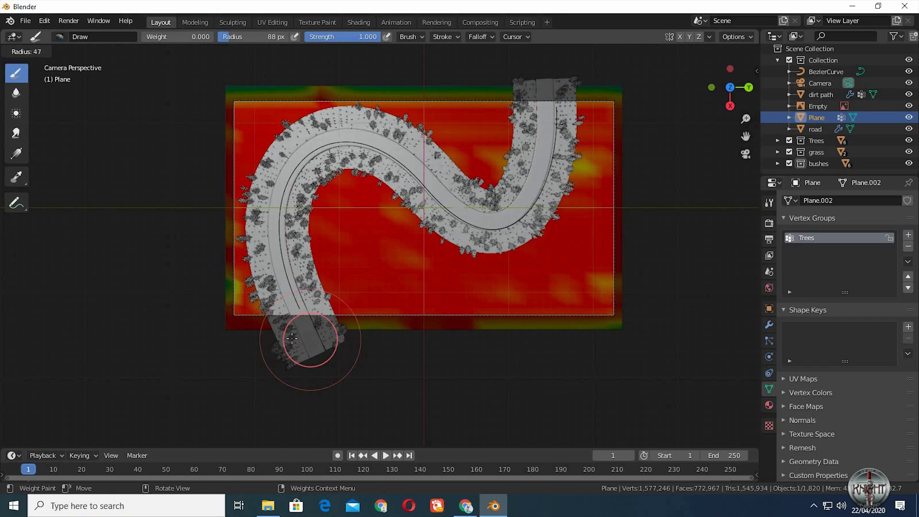
{"action": "left_click", "coordinate": [293, 339]}
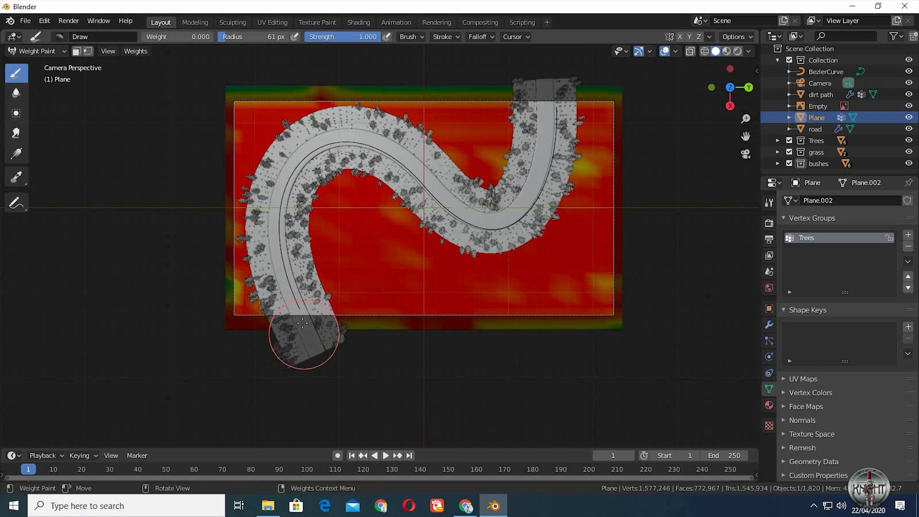
{"action": "left_click_drag", "start_coordinate": [297, 304], "coordinate": [281, 261]}
{"action": "mouse_move", "coordinate": [275, 215]}
{"action": "left_mouse_down"}
{"action": "mouse_move", "coordinate": [282, 180]}
{"action": "mouse_move", "coordinate": [316, 151]}
{"action": "mouse_move", "coordinate": [363, 140]}
{"action": "left_mouse_up"}
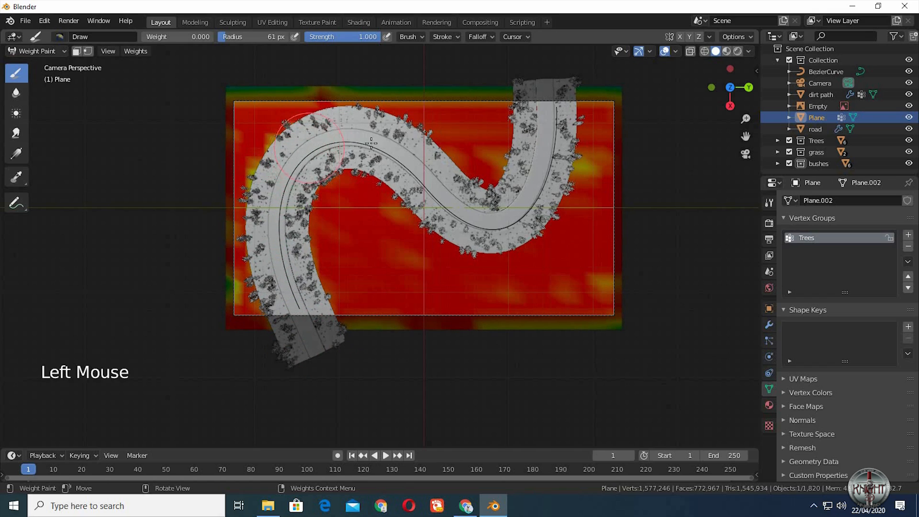
{"action": "mouse_move", "coordinate": [432, 182]}
{"action": "left_mouse_down"}
{"action": "mouse_move", "coordinate": [462, 213]}
{"action": "mouse_move", "coordinate": [532, 225]}
{"action": "mouse_move", "coordinate": [551, 163]}
{"action": "mouse_move", "coordinate": [550, 91]}
{"action": "mouse_move", "coordinate": [551, 164]}
{"action": "left_mouse_up"}
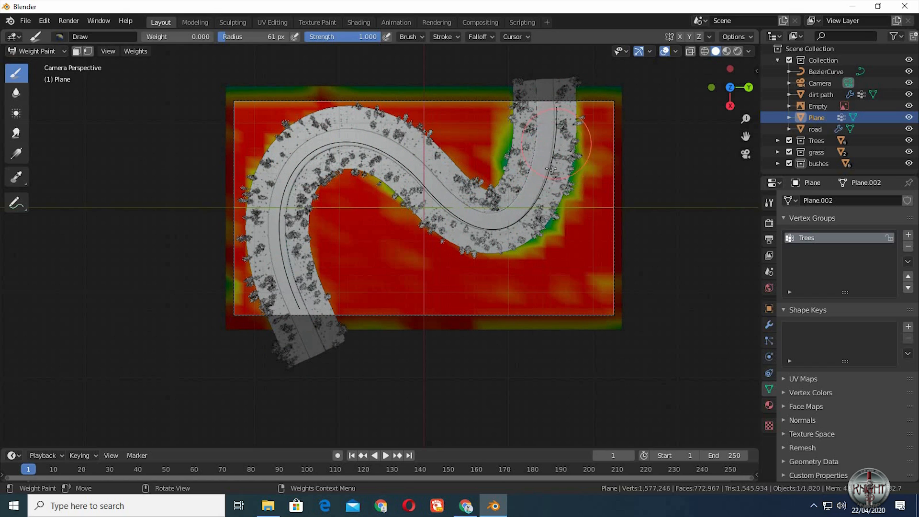
{"action": "mouse_move", "coordinate": [547, 88]}
{"action": "left_mouse_down"}
{"action": "mouse_move", "coordinate": [505, 143]}
{"action": "mouse_move", "coordinate": [498, 187]}
{"action": "mouse_move", "coordinate": [534, 229]}
{"action": "left_mouse_up"}
{"action": "mouse_move", "coordinate": [452, 223]}
{"action": "left_mouse_down"}
{"action": "mouse_move", "coordinate": [290, 181]}
{"action": "mouse_move", "coordinate": [309, 225]}
{"action": "mouse_move", "coordinate": [307, 297]}
{"action": "mouse_move", "coordinate": [267, 339]}
{"action": "mouse_move", "coordinate": [265, 259]}
{"action": "left_mouse_up"}
{"action": "mouse_move", "coordinate": [262, 191]}
{"action": "left_mouse_down"}
{"action": "mouse_move", "coordinate": [251, 149]}
{"action": "mouse_move", "coordinate": [354, 132]}
{"action": "mouse_move", "coordinate": [538, 227]}
{"action": "left_mouse_up"}
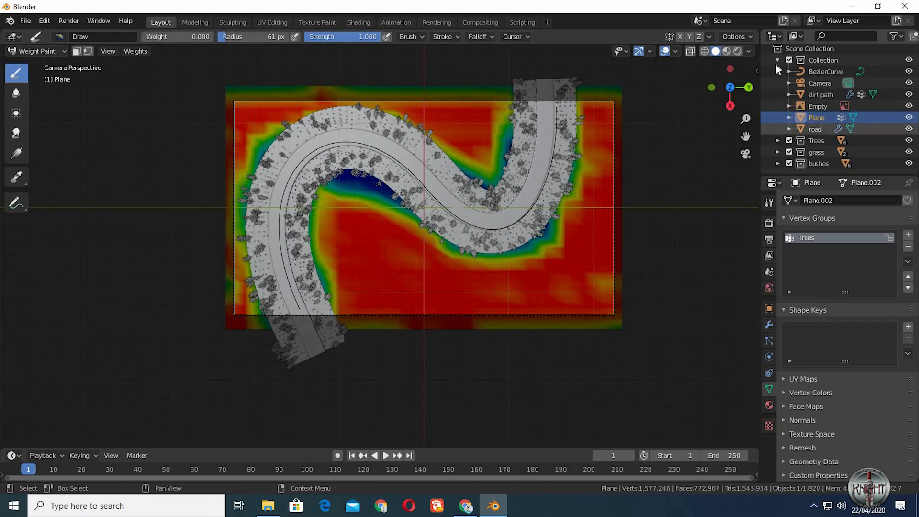
{"action": "left_click", "coordinate": [910, 118]}
{"action": "left_click", "coordinate": [910, 118]}
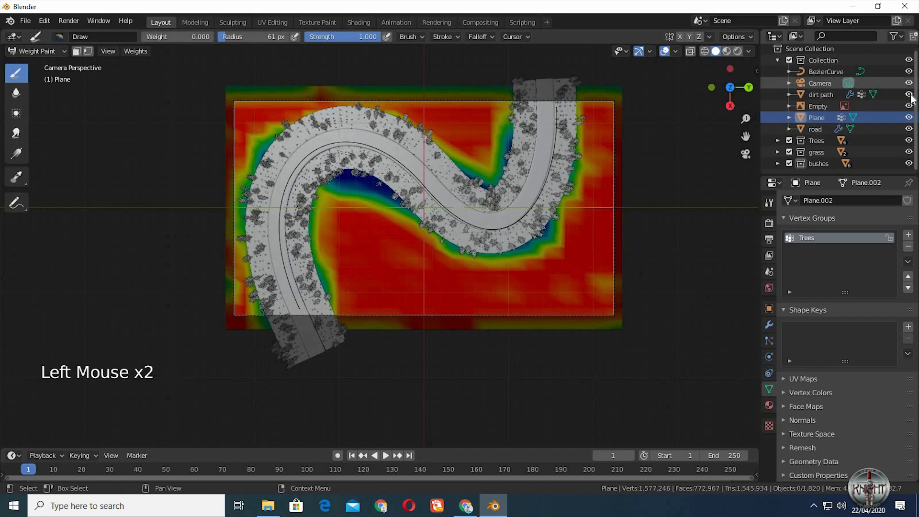
{"action": "left_click", "coordinate": [909, 95]}
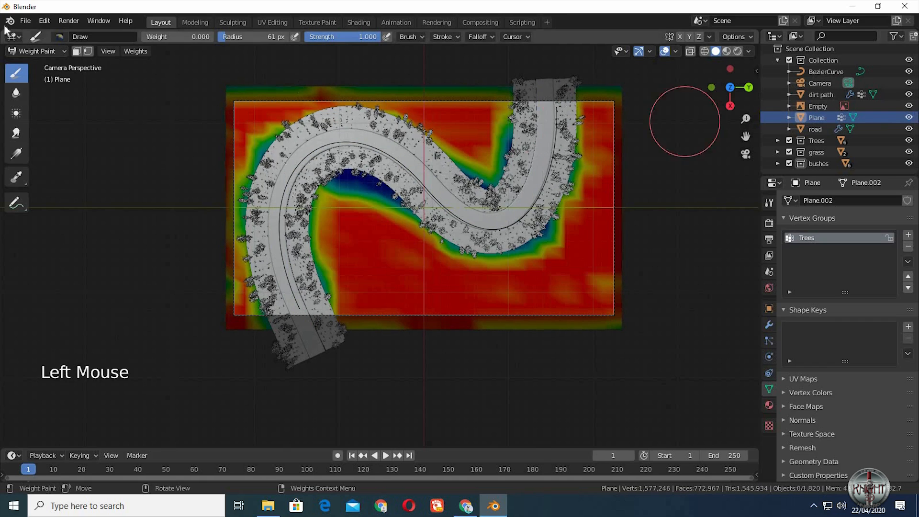
Step: Try painting intermediate weights, from 0.414 up to 0.672, on the cleared ground inside the first bend, reducing the brush to 21 px
{"action": "left_click_drag", "start_coordinate": [146, 37], "coordinate": [157, 37]}
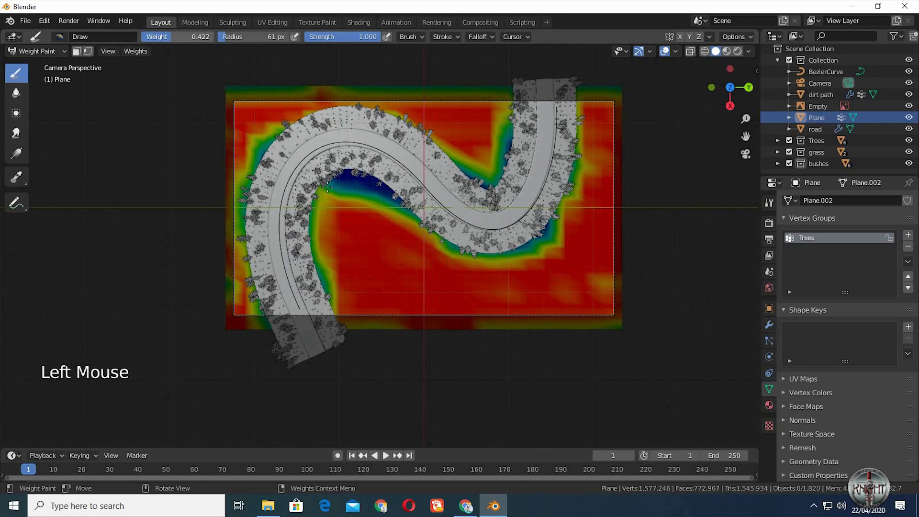
{"action": "mouse_move", "coordinate": [350, 193]}
{"action": "left_mouse_down"}
{"action": "mouse_move", "coordinate": [357, 188]}
{"action": "mouse_move", "coordinate": [359, 197]}
{"action": "left_mouse_up"}
{"action": "key", "text": "f"}
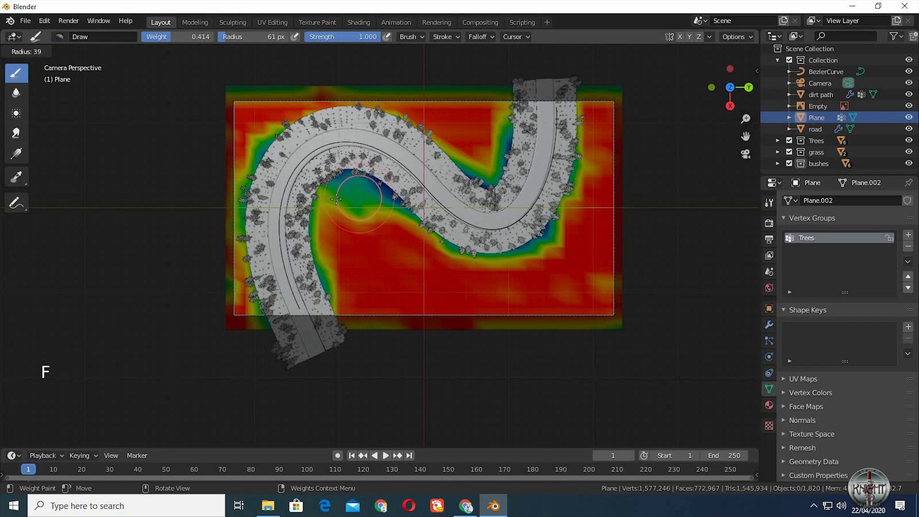
{"action": "left_click", "coordinate": [216, 58]}
{"action": "left_click_drag", "start_coordinate": [171, 37], "coordinate": [175, 37]}
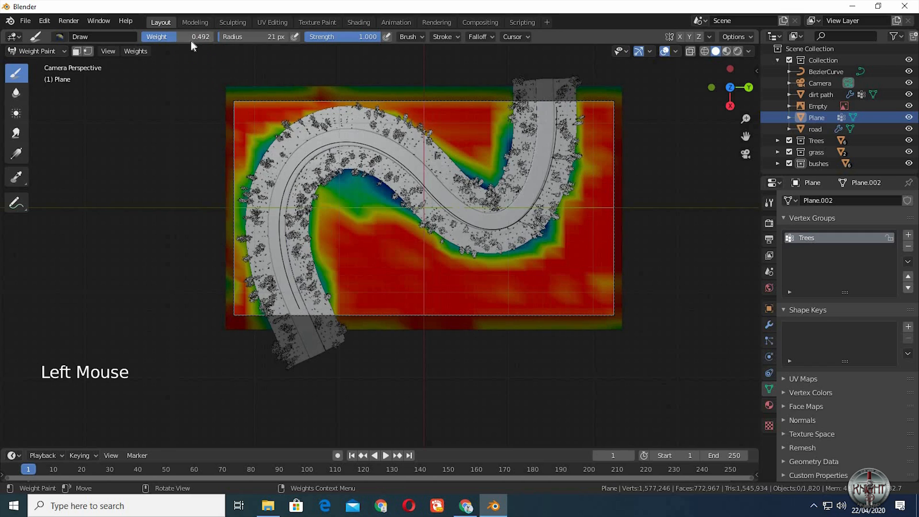
{"action": "left_click_drag", "start_coordinate": [362, 195], "coordinate": [350, 184]}
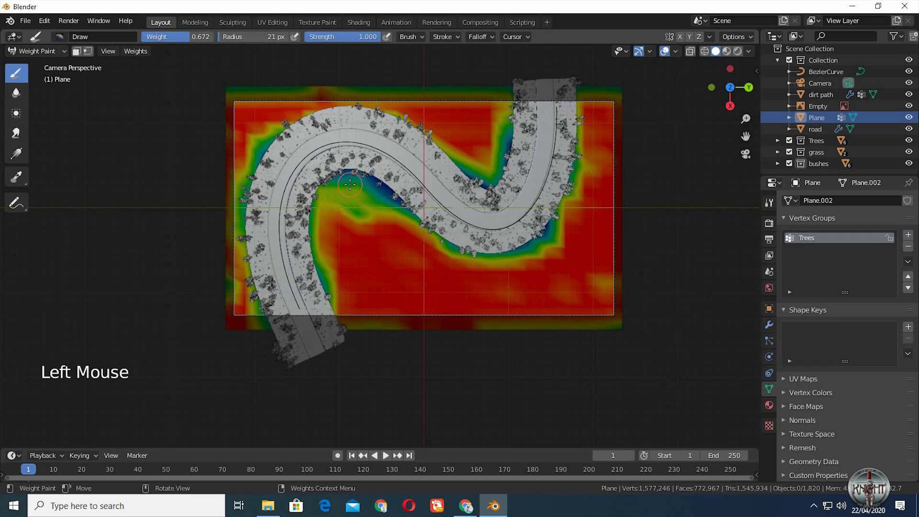
Step: Repaint the ground inside the first bend and along its outer edge with weight 1.000 and a 42 px brush, and return to Object Mode
{"action": "key", "text": "f"}
{"action": "left_click", "coordinate": [259, 90]}
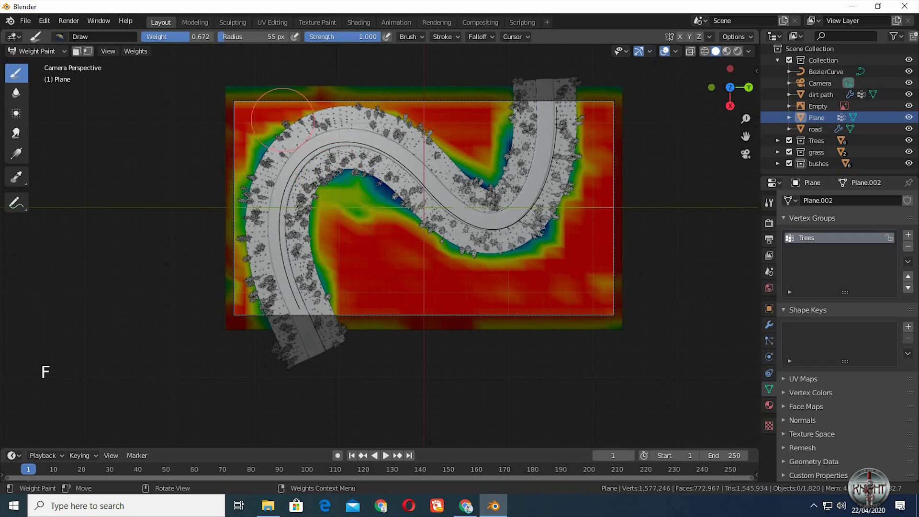
{"action": "key", "text": "f"}
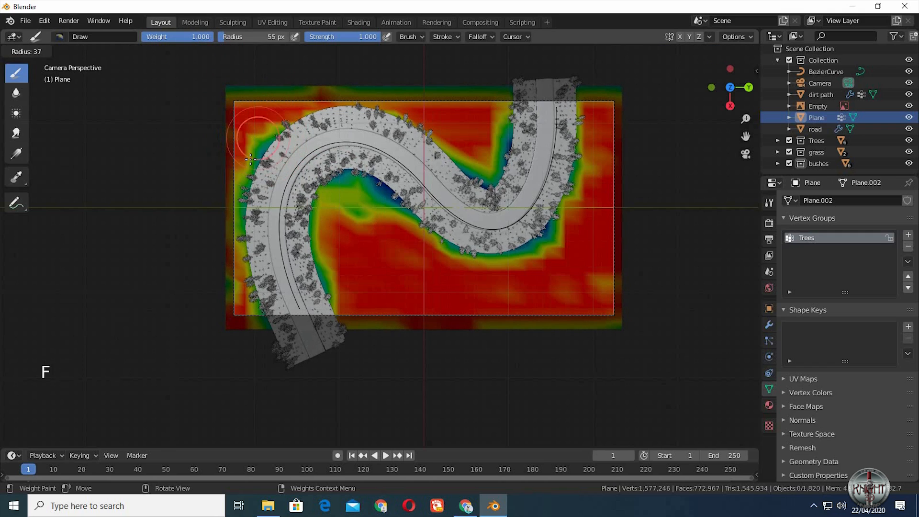
{"action": "left_click", "coordinate": [341, 222]}
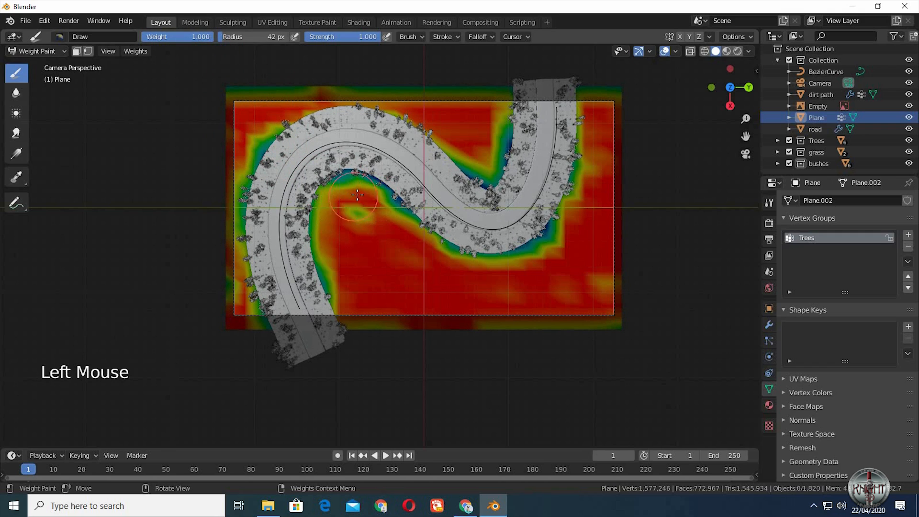
{"action": "left_click_drag", "start_coordinate": [353, 196], "coordinate": [341, 193]}
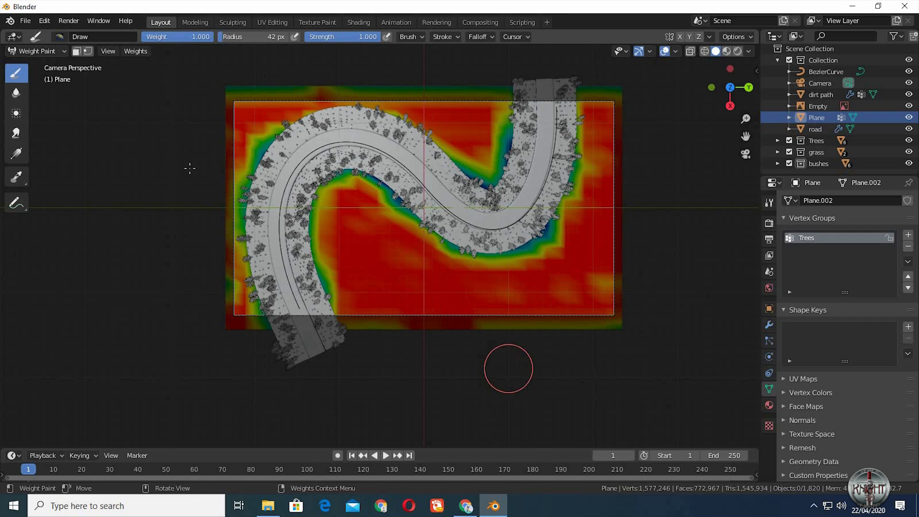
{"action": "left_click", "coordinate": [236, 133]}
{"action": "left_click", "coordinate": [236, 154]}
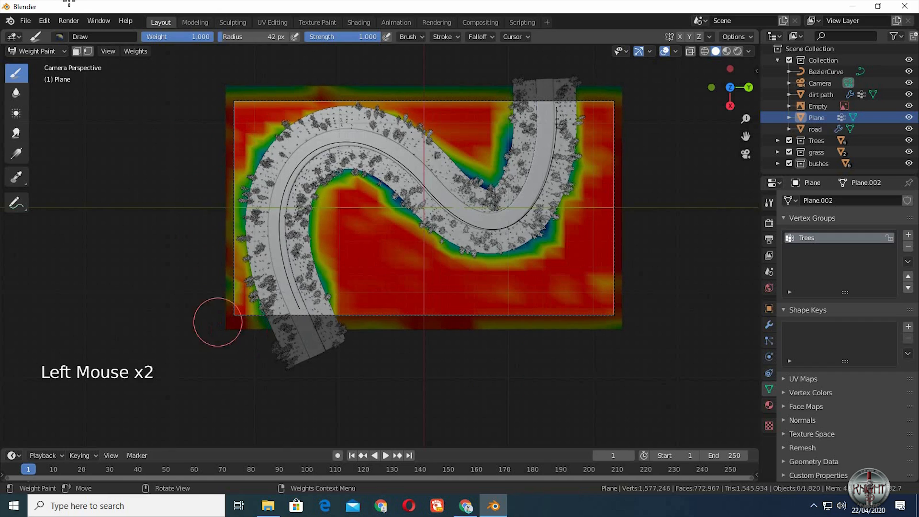
{"action": "left_click", "coordinate": [38, 51]}
{"action": "left_click", "coordinate": [26, 59]}
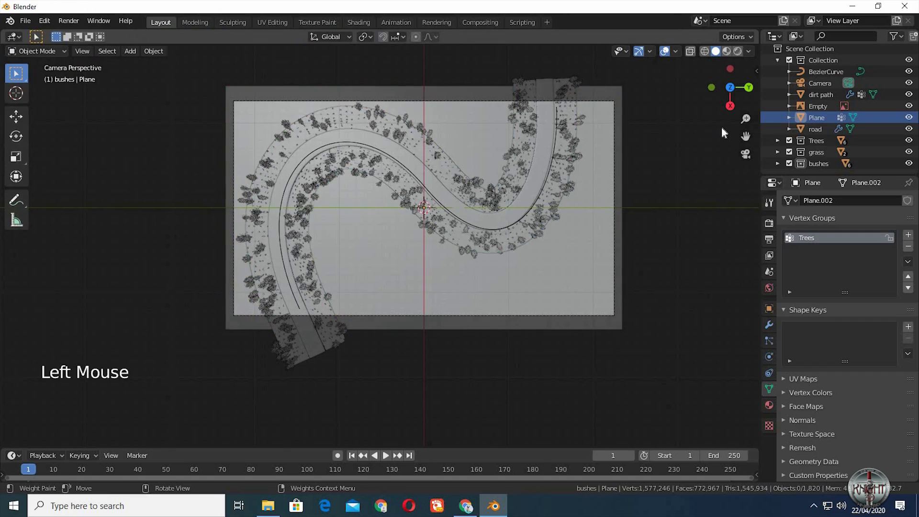
Step: Add a particle system to the ground plane and name it trees outer area
{"action": "left_click", "coordinate": [768, 341]}
{"action": "left_click", "coordinate": [554, 214]}
{"action": "left_click", "coordinate": [580, 243]}
{"action": "left_click", "coordinate": [581, 243]}
{"action": "left_click", "coordinate": [581, 243]}
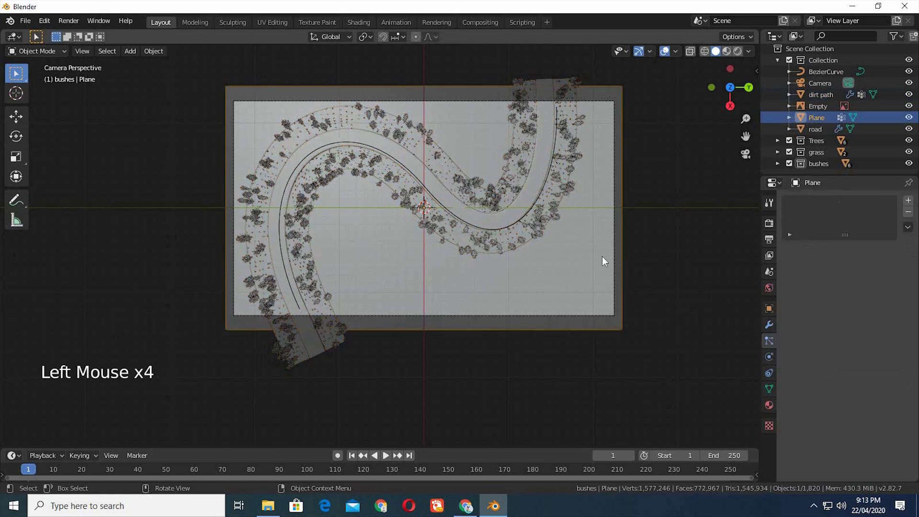
{"action": "left_click", "coordinate": [908, 200]}
{"action": "left_click", "coordinate": [823, 203]}
{"action": "double_click", "coordinate": [824, 203]}
{"action": "left_click", "coordinate": [833, 203]}
{"action": "type", "text": "trees ou"}
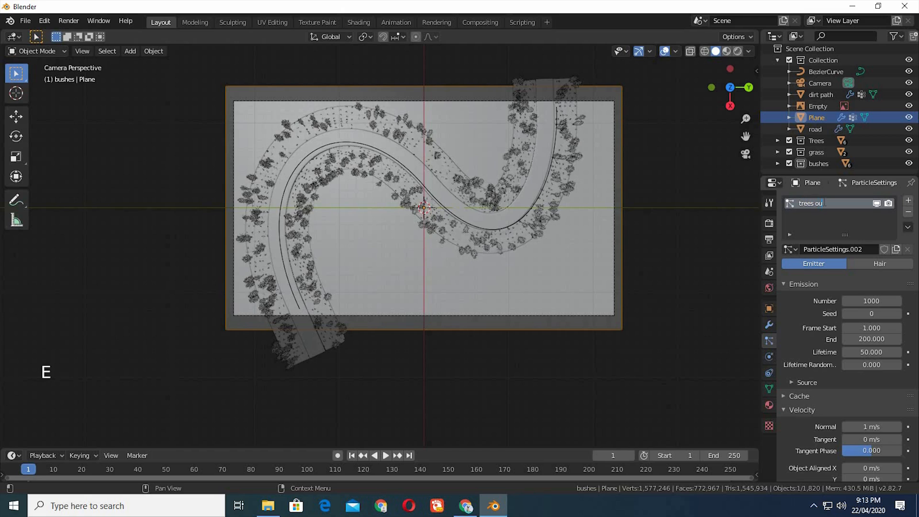
{"action": "type", "text": "ter area"}
{"action": "key", "text": "Return"}
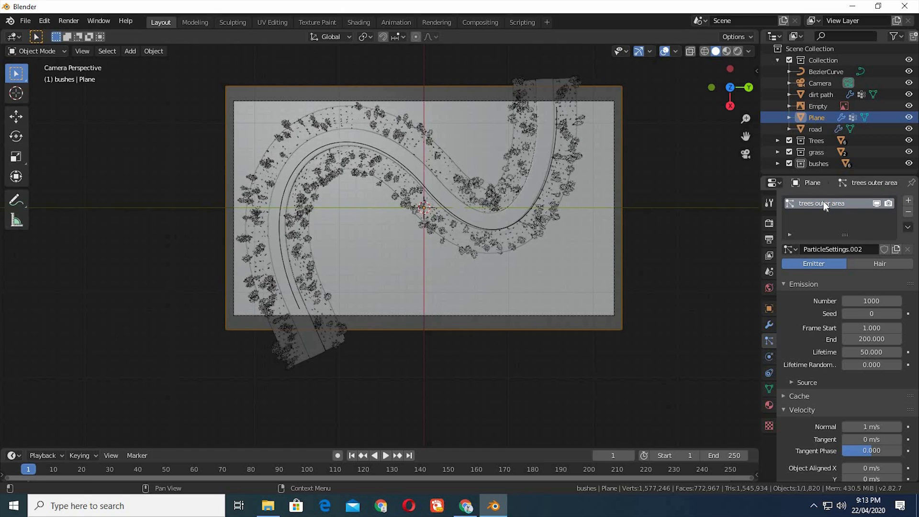
Step: Assign the existing Trees particle settings to trees outer area and set its density vertex group to Trees
{"action": "left_click", "coordinate": [786, 249]}
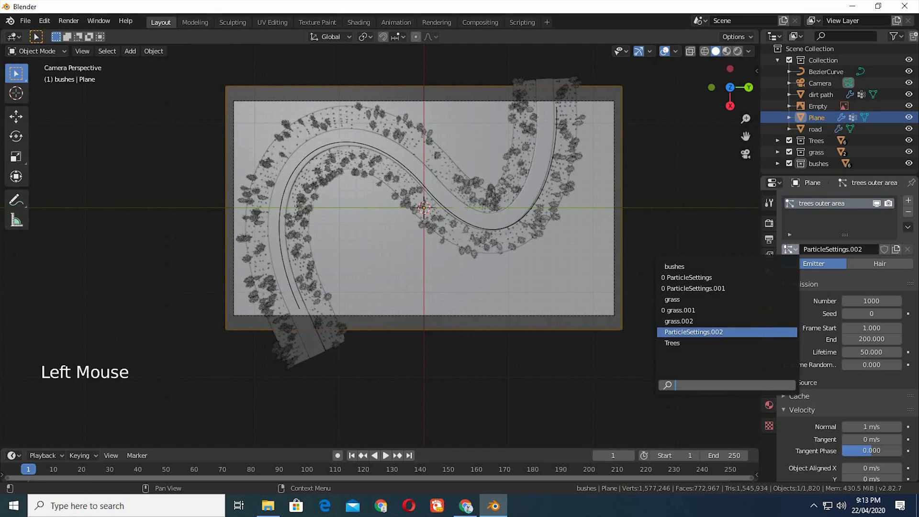
{"action": "left_click", "coordinate": [679, 343]}
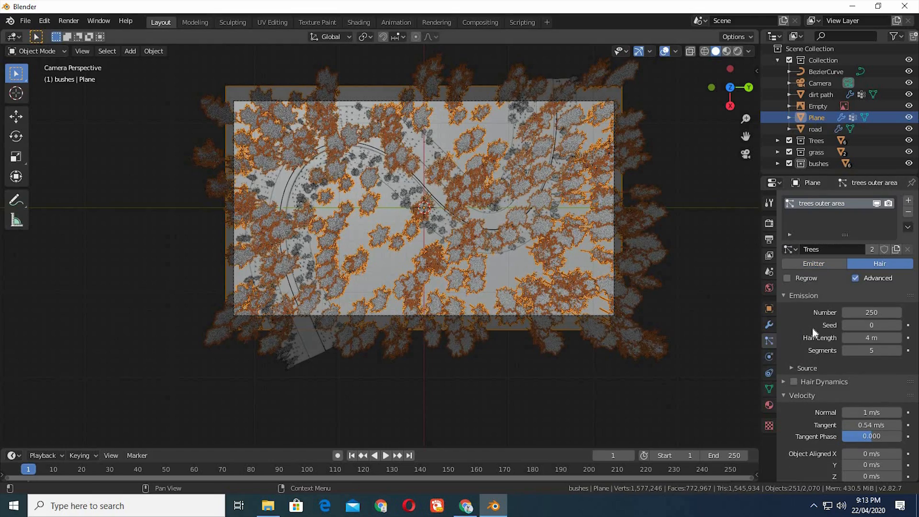
{"action": "scroll", "coordinate": [813, 329], "scroll_direction": "down", "scroll_amount": 5}
{"action": "scroll", "coordinate": [812, 328], "scroll_direction": "down", "scroll_amount": 9}
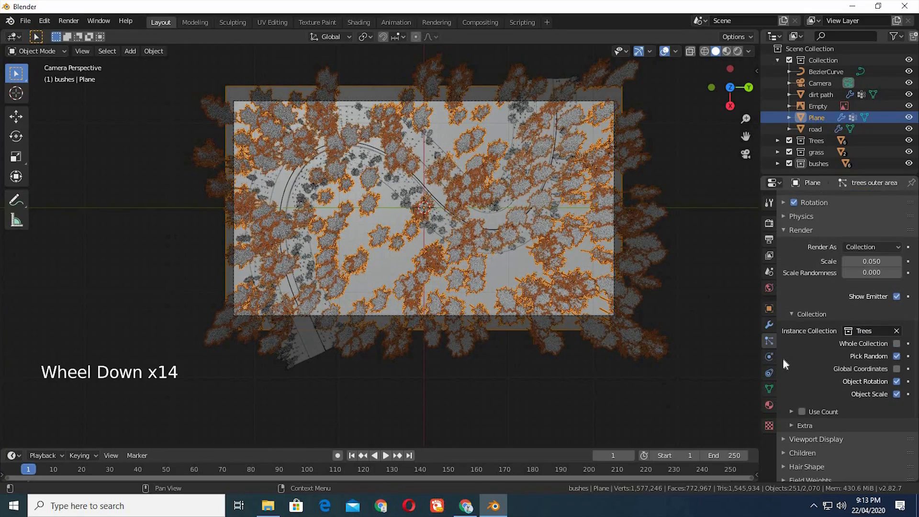
{"action": "scroll", "coordinate": [801, 358], "scroll_direction": "down", "scroll_amount": 3}
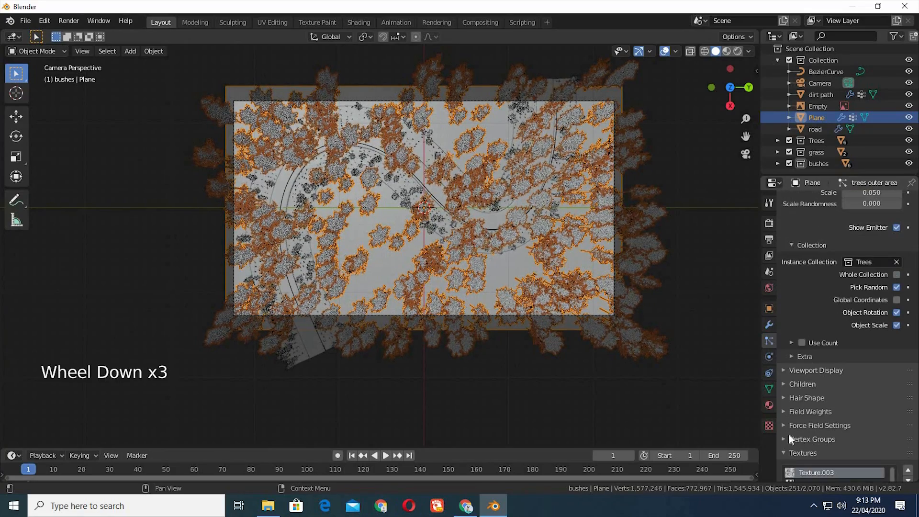
{"action": "left_click", "coordinate": [821, 439]}
{"action": "scroll", "coordinate": [861, 390], "scroll_direction": "down", "scroll_amount": 3}
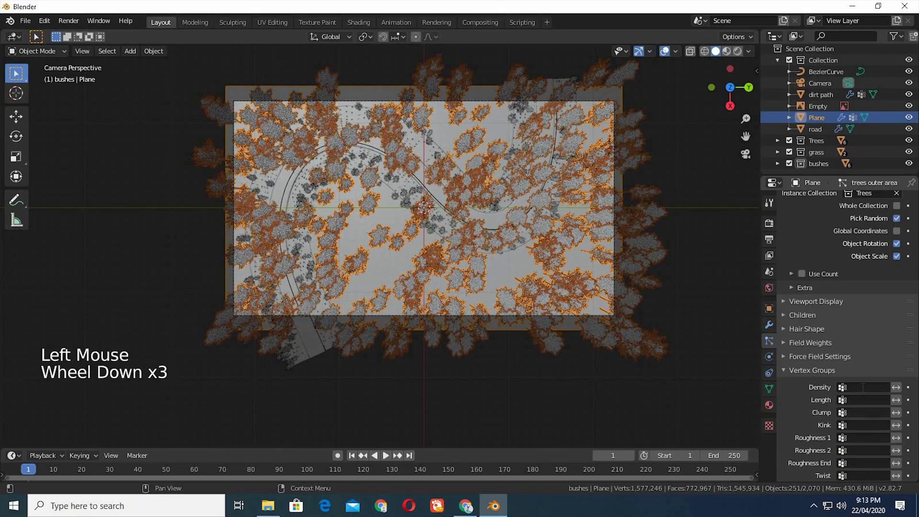
{"action": "left_click", "coordinate": [863, 387]}
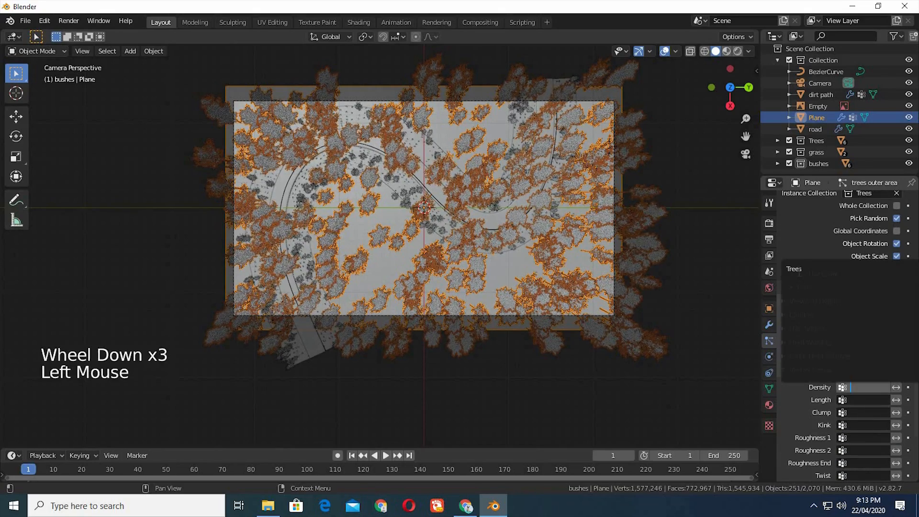
{"action": "left_click", "coordinate": [798, 269]}
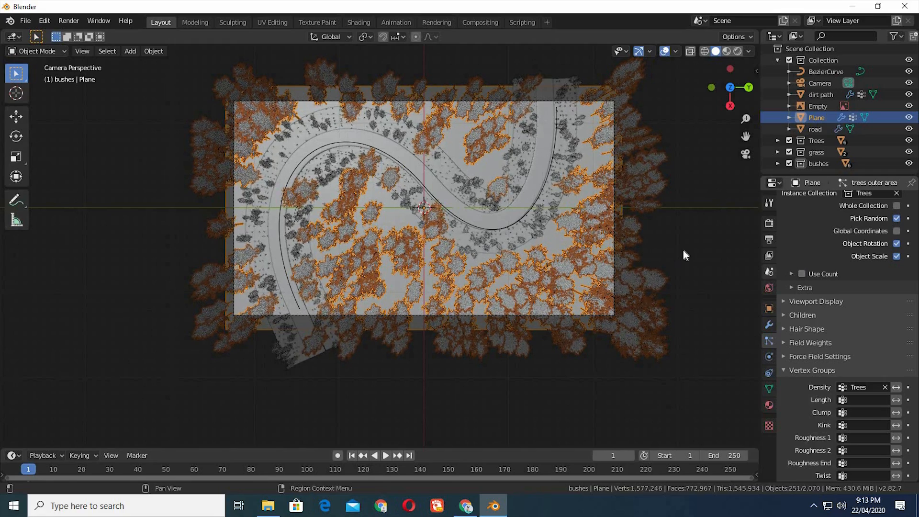
Step: Set the emission number of the ground plane's trees outer area particle system to 400
{"action": "scroll", "coordinate": [852, 271], "scroll_direction": "up", "scroll_amount": 11}
{"action": "scroll", "coordinate": [850, 276], "scroll_direction": "up", "scroll_amount": 7}
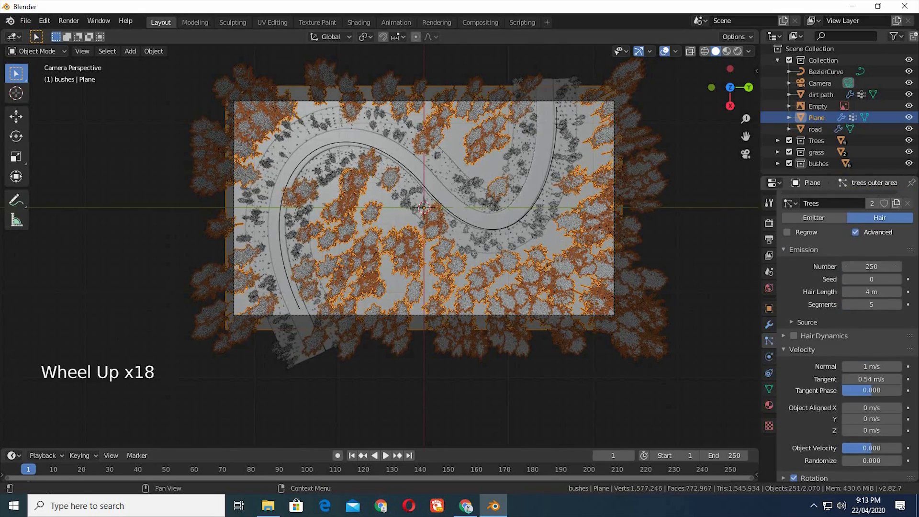
{"action": "left_click", "coordinate": [870, 267]}
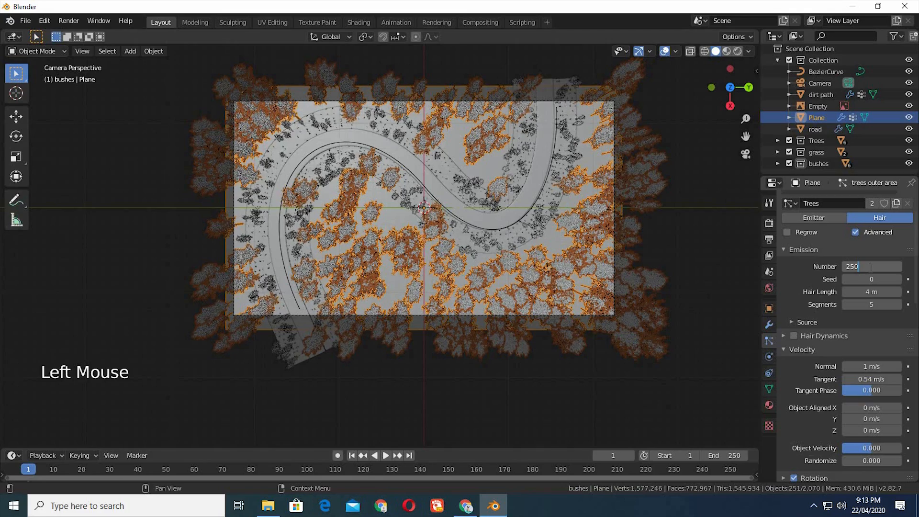
{"action": "type", "text": "40"}
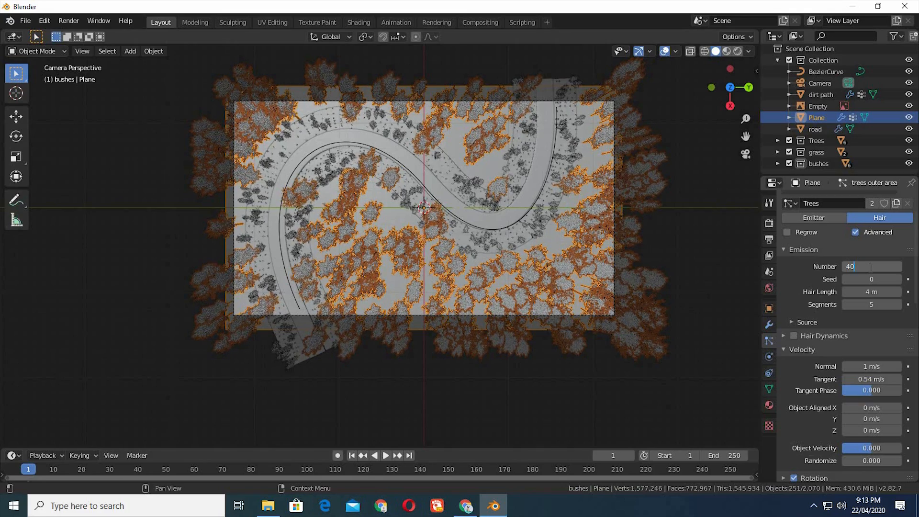
{"action": "type", "text": "0"}
{"action": "key", "text": "Return"}
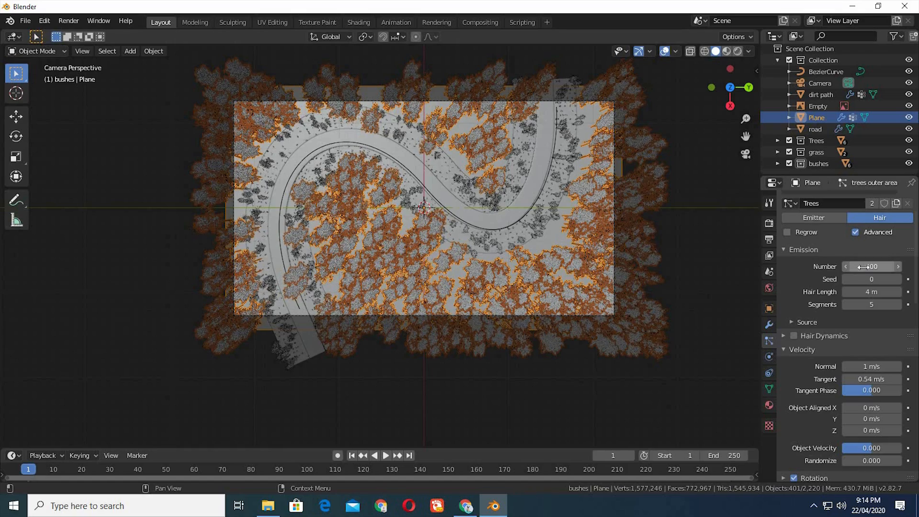
Step: Set the emission number of the trees outer area particle system to 300
{"action": "left_click", "coordinate": [864, 266]}
{"action": "type", "text": "300"}
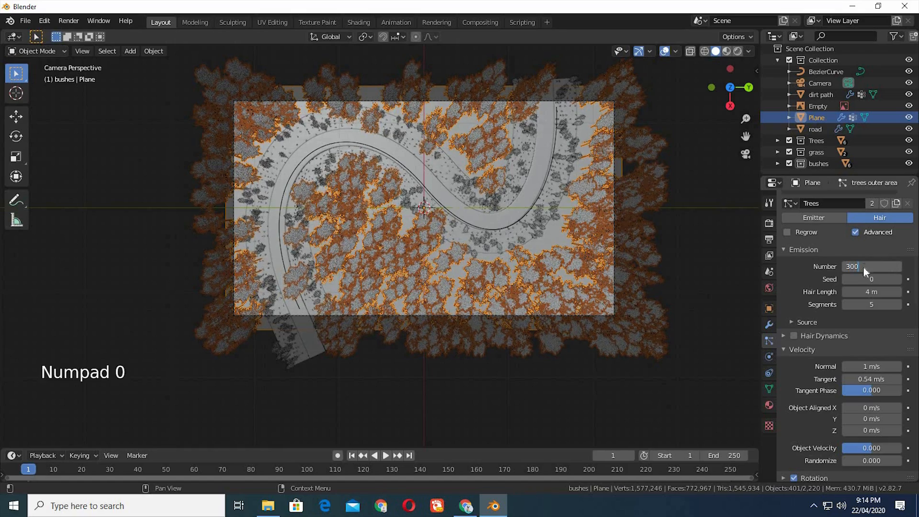
{"action": "key", "text": "Return"}
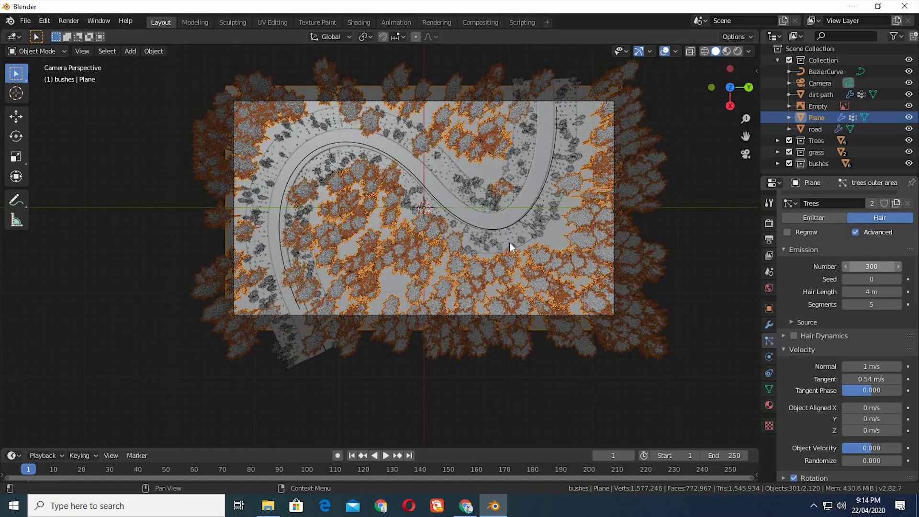
Step: Select the dirt path and set the density vertex group of its bushes particle system to bushes
{"action": "left_click", "coordinate": [459, 207]}
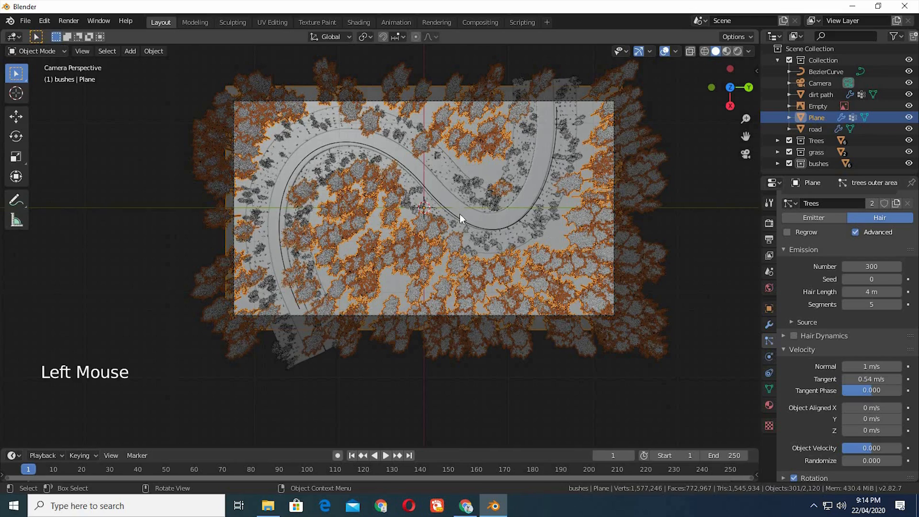
{"action": "left_click", "coordinate": [484, 233]}
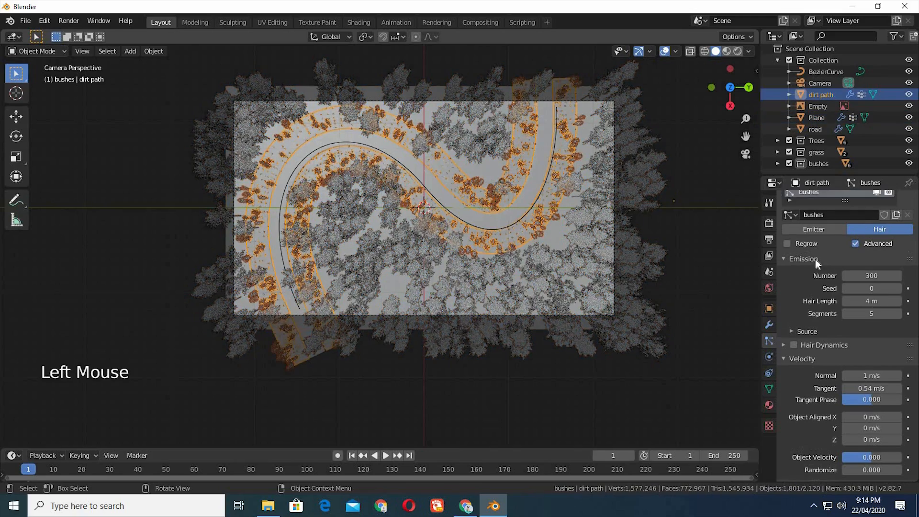
{"action": "scroll", "coordinate": [803, 321], "scroll_direction": "up", "scroll_amount": 4}
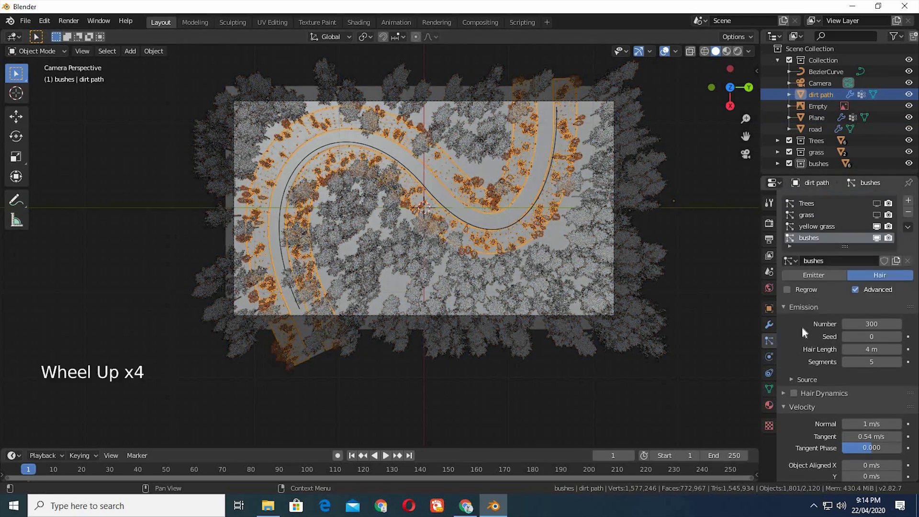
{"action": "scroll", "coordinate": [803, 329], "scroll_direction": "down", "scroll_amount": 10}
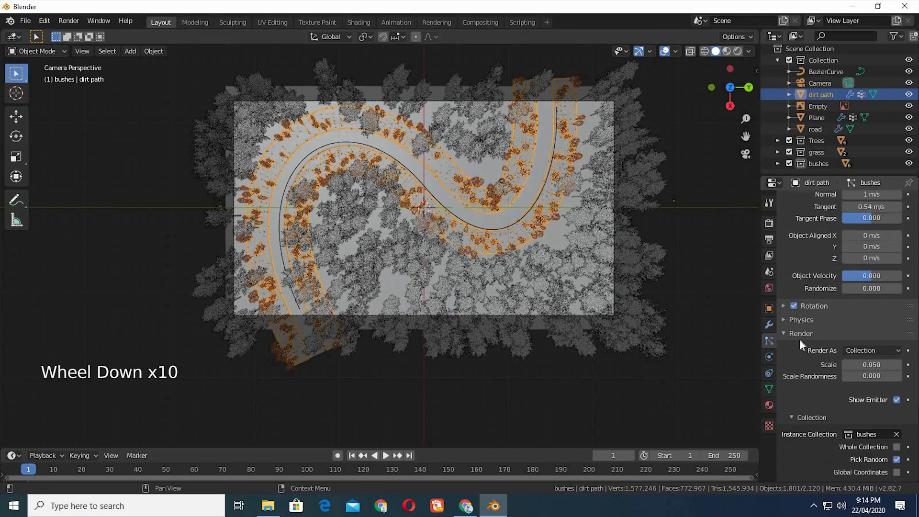
{"action": "scroll", "coordinate": [800, 338], "scroll_direction": "down", "scroll_amount": 3}
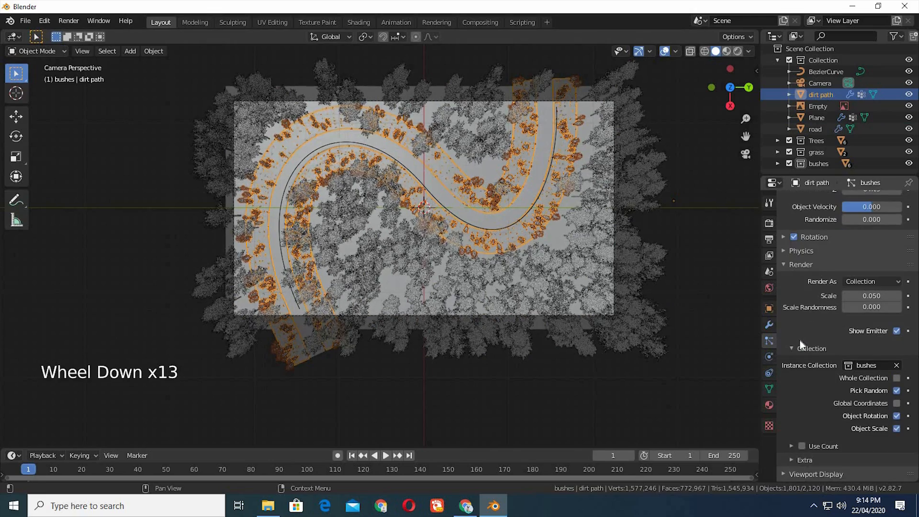
{"action": "scroll", "coordinate": [800, 340], "scroll_direction": "down", "scroll_amount": 12}
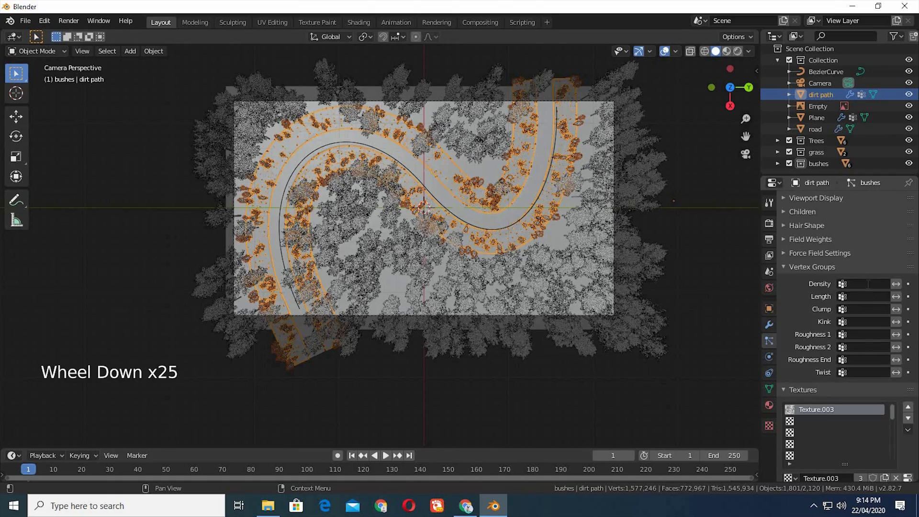
{"action": "left_click", "coordinate": [864, 285]}
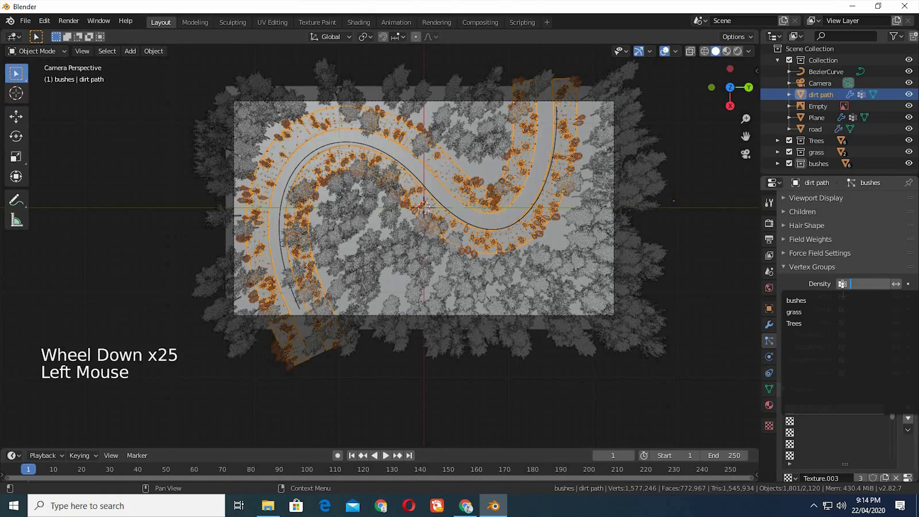
{"action": "left_click", "coordinate": [808, 303]}
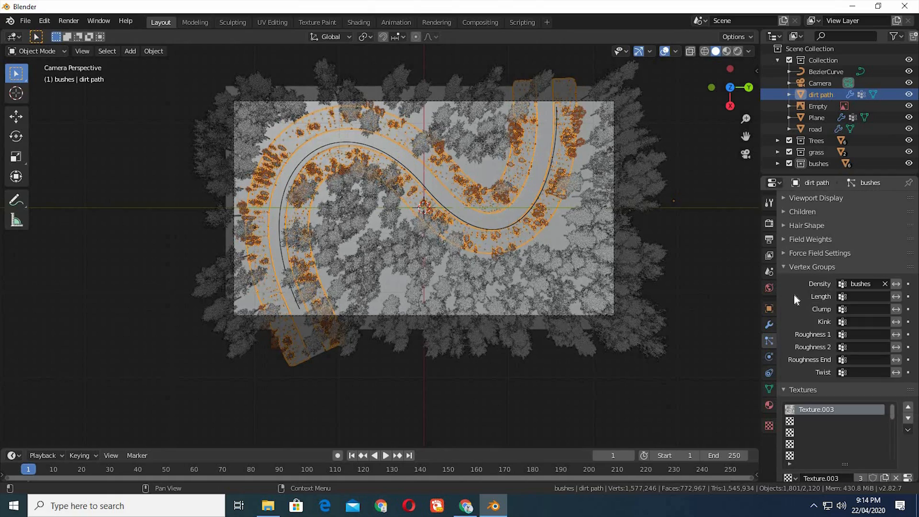
Step: Set the density vertex group of the dirt path's grass particle system to grass
{"action": "scroll", "coordinate": [792, 287], "scroll_direction": "up", "scroll_amount": 16}
{"action": "scroll", "coordinate": [792, 287], "scroll_direction": "up", "scroll_amount": 13}
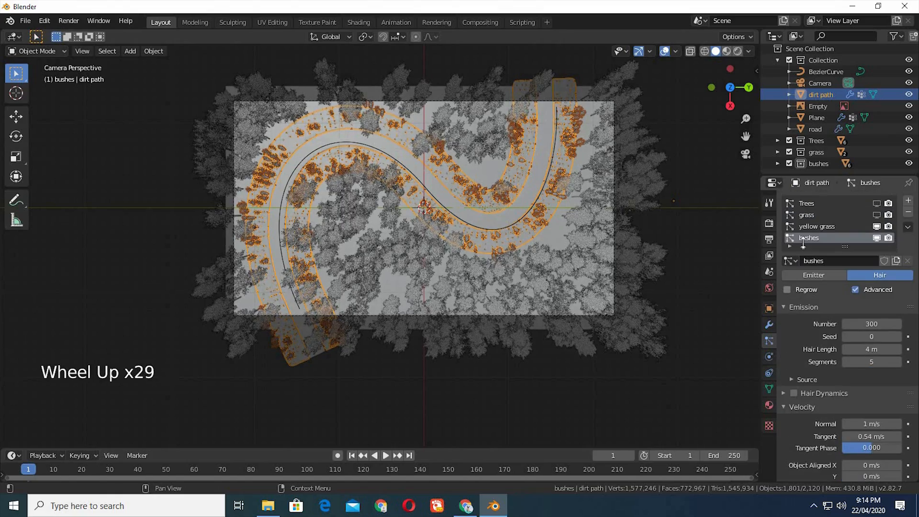
{"action": "left_click", "coordinate": [814, 217]}
{"action": "scroll", "coordinate": [810, 364], "scroll_direction": "down", "scroll_amount": 20}
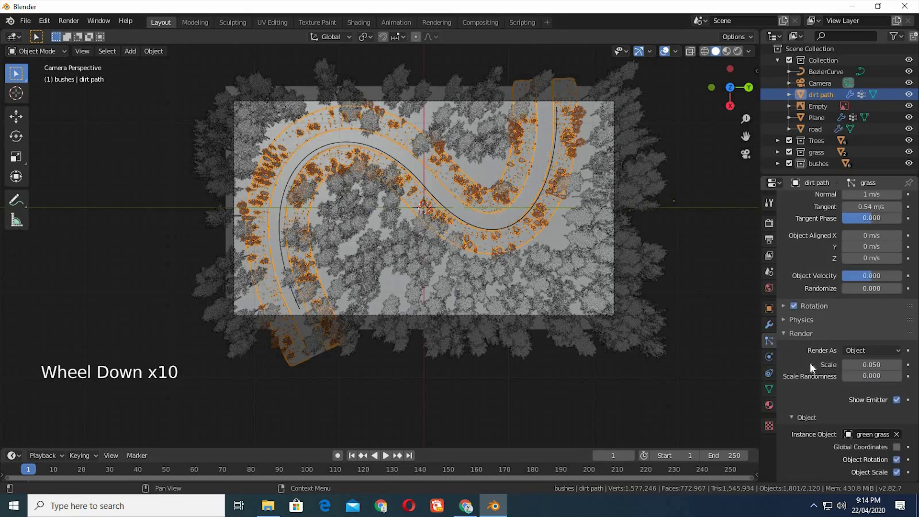
{"action": "scroll", "coordinate": [852, 339], "scroll_direction": "up", "scroll_amount": 3}
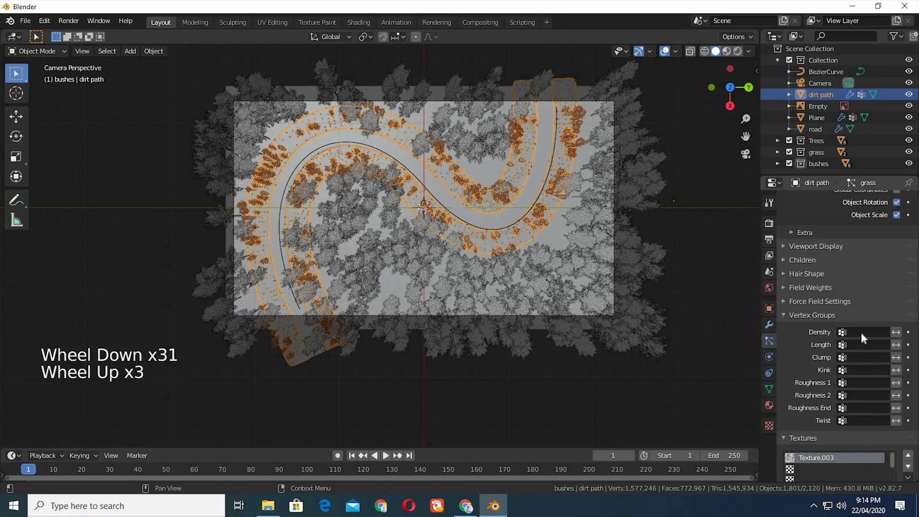
{"action": "left_click", "coordinate": [864, 332]}
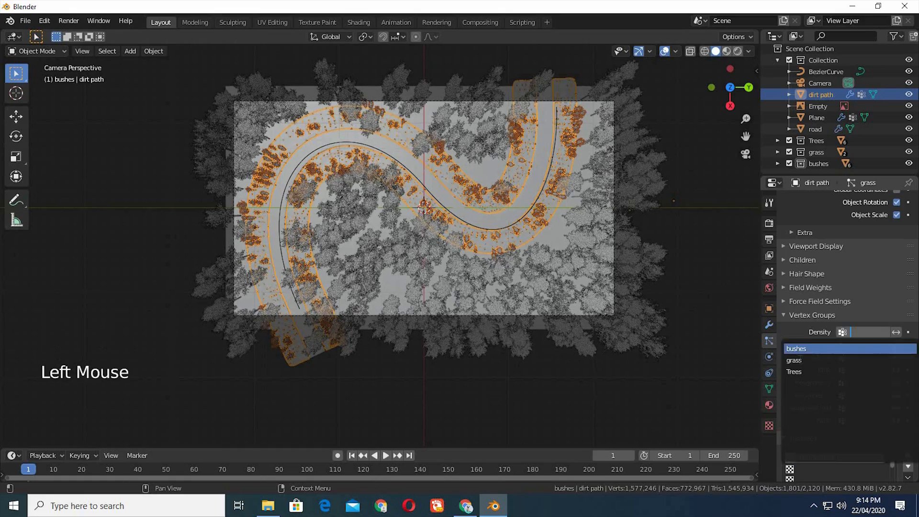
{"action": "left_click", "coordinate": [800, 359]}
Step: Set the density vertex group of the dirt path's yellow grass particle system to grass, and check the density group of its Trees system
{"action": "scroll", "coordinate": [808, 346], "scroll_direction": "up", "scroll_amount": 20}
{"action": "scroll", "coordinate": [808, 346], "scroll_direction": "up", "scroll_amount": 10}
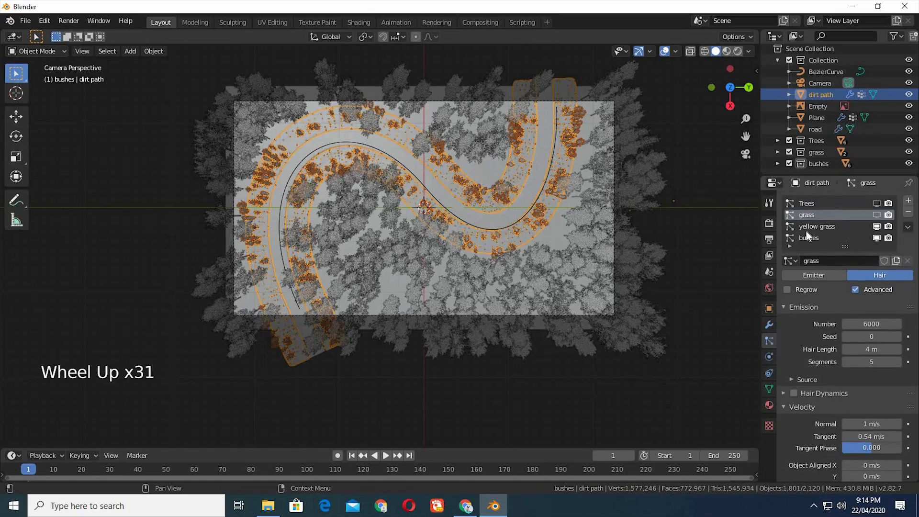
{"action": "left_click", "coordinate": [817, 227]}
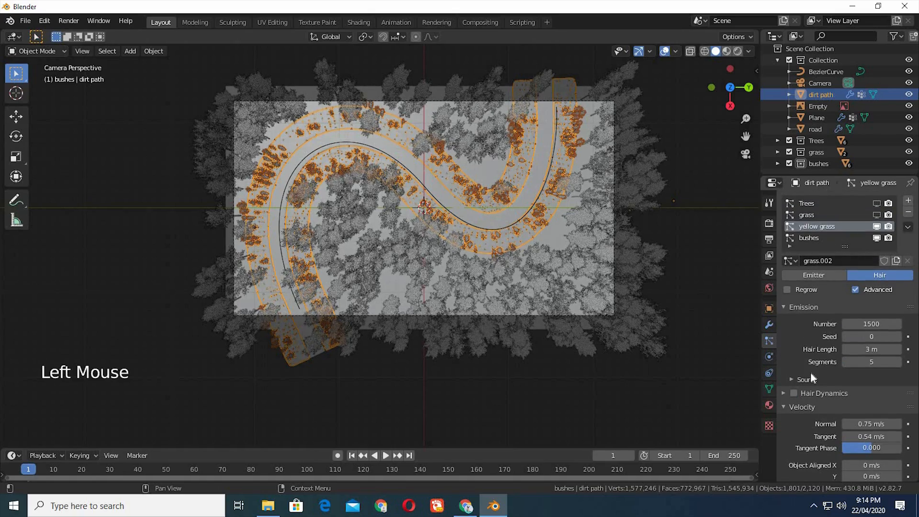
{"action": "scroll", "coordinate": [811, 373], "scroll_direction": "down", "scroll_amount": 20}
{"action": "scroll", "coordinate": [844, 305], "scroll_direction": "down", "scroll_amount": 5}
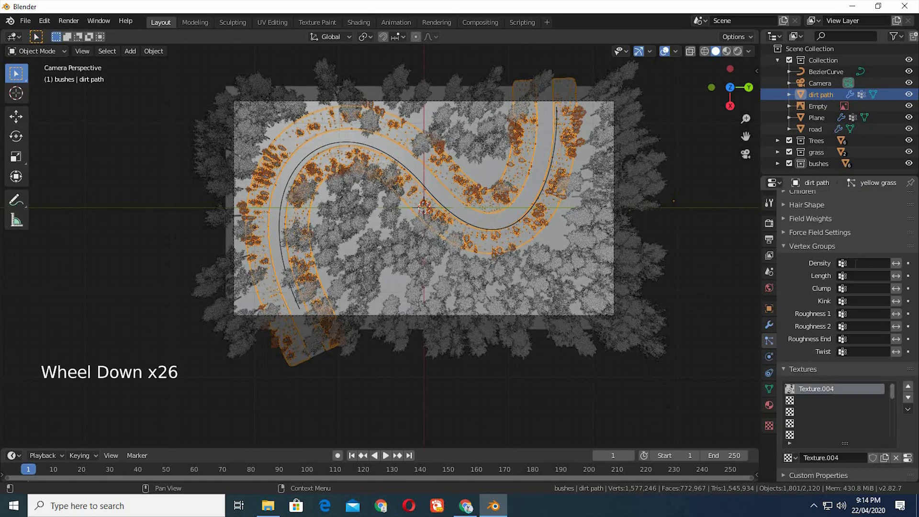
{"action": "left_click", "coordinate": [862, 263]}
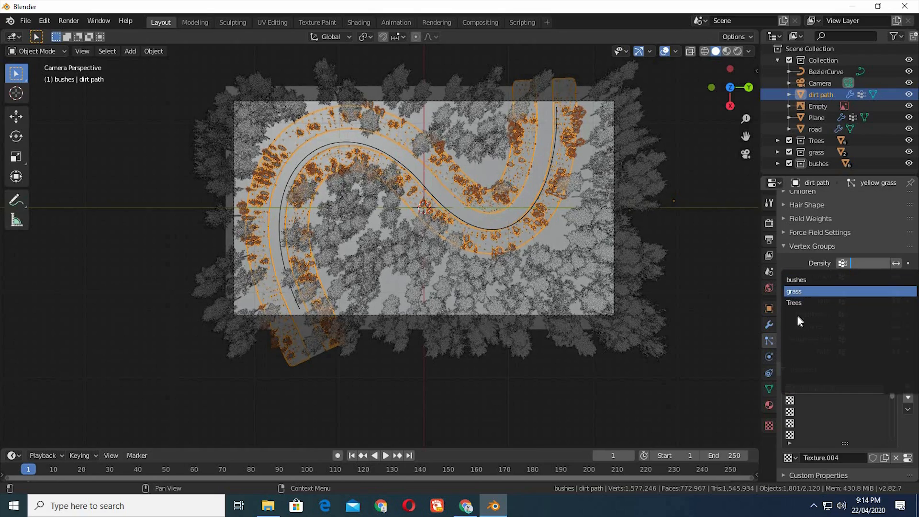
{"action": "scroll", "coordinate": [797, 322], "scroll_direction": "up", "scroll_amount": 15}
{"action": "scroll", "coordinate": [796, 322], "scroll_direction": "up", "scroll_amount": 20}
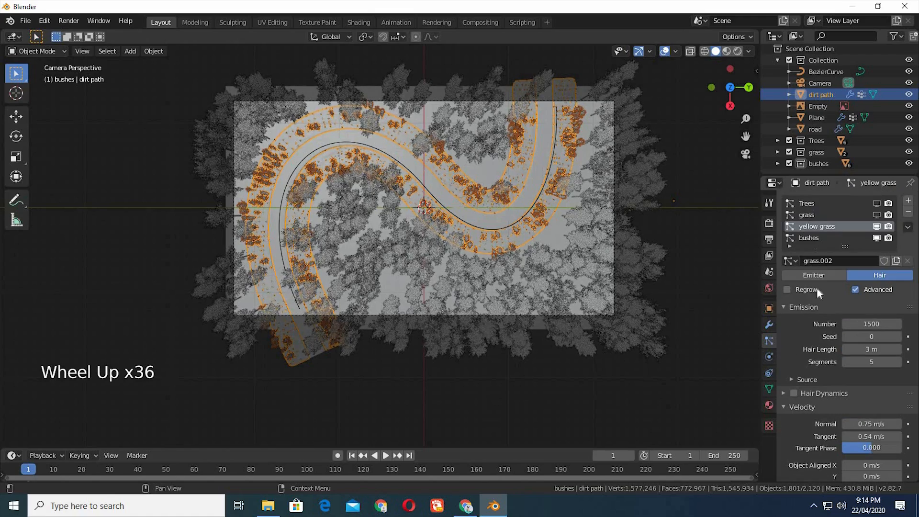
{"action": "left_click", "coordinate": [807, 204]}
{"action": "scroll", "coordinate": [800, 419], "scroll_direction": "down", "scroll_amount": 14}
{"action": "scroll", "coordinate": [800, 418], "scroll_direction": "down", "scroll_amount": 6}
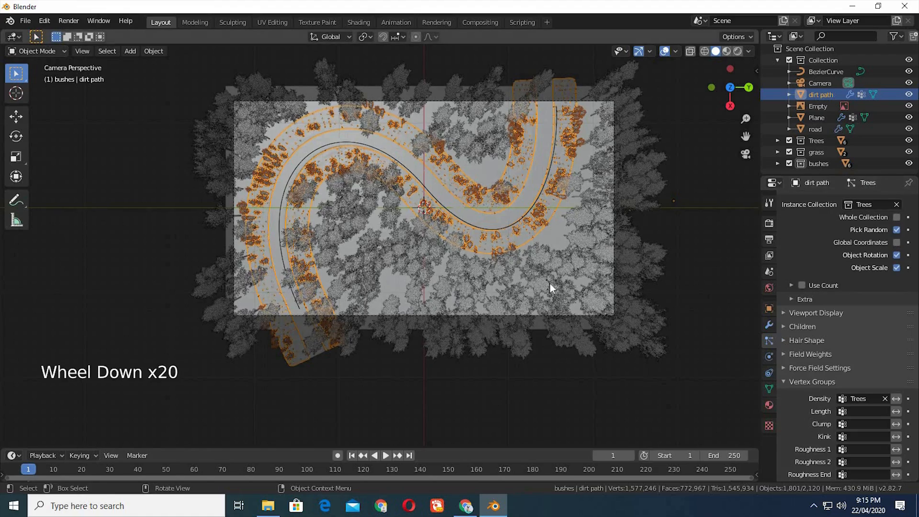
Step: Select the ground plane, add a second vertex group to it and name it grass
{"action": "left_click", "coordinate": [556, 235]}
{"action": "left_click", "coordinate": [556, 236]}
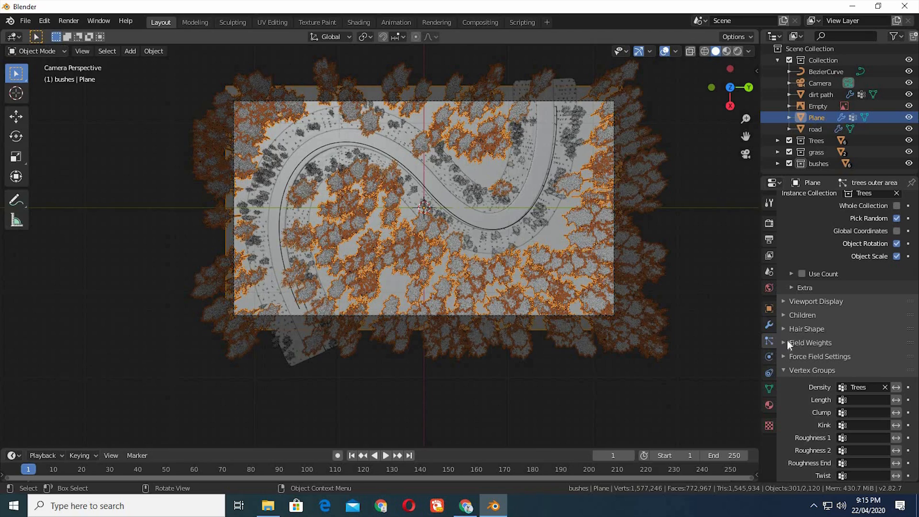
{"action": "scroll", "coordinate": [768, 388], "scroll_direction": "up", "scroll_amount": 5}
{"action": "left_click", "coordinate": [769, 389]}
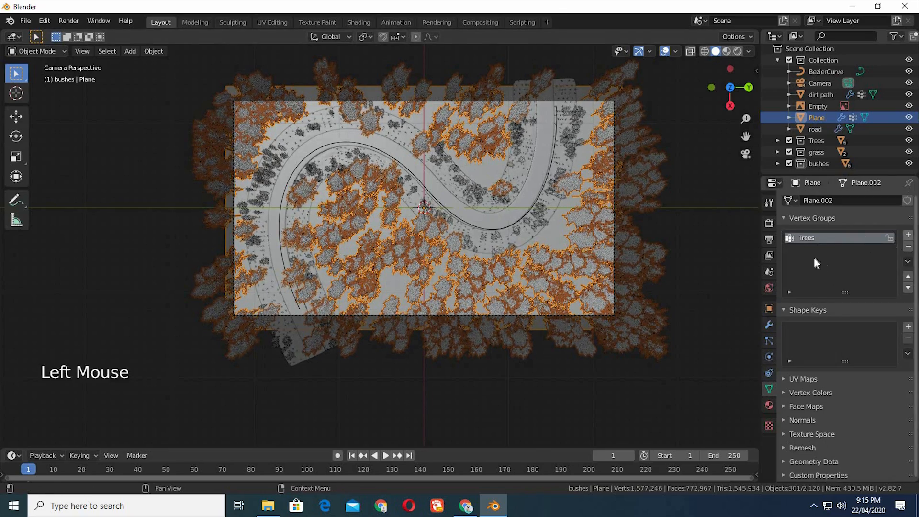
{"action": "left_click", "coordinate": [908, 234]}
{"action": "double_click", "coordinate": [808, 249]}
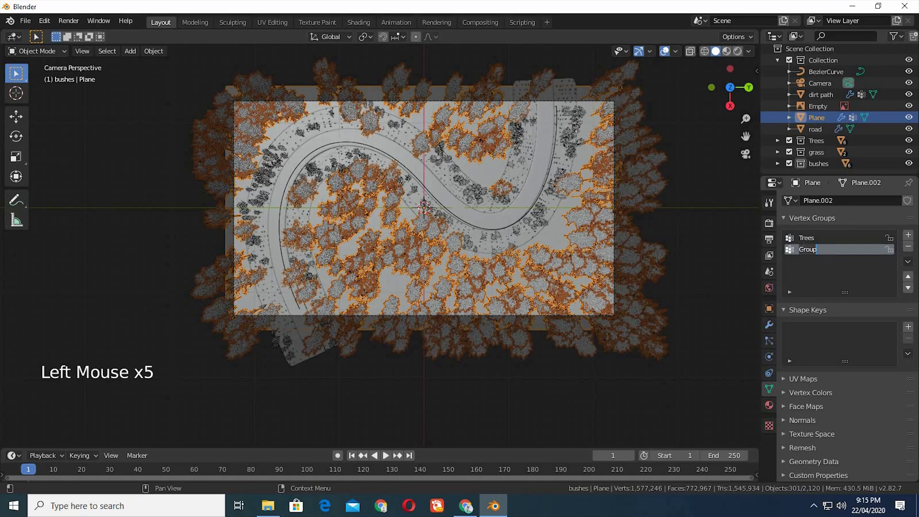
{"action": "type", "text": "grass"}
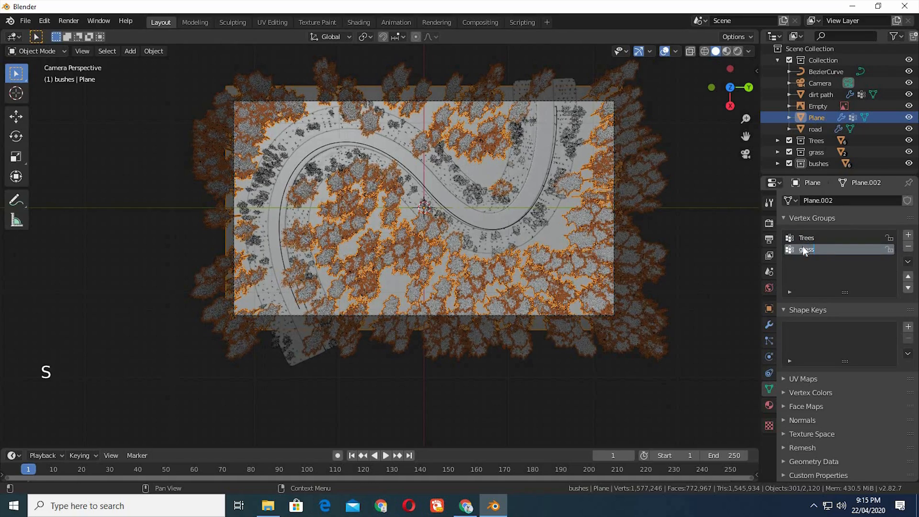
Step: Confirm grass as the ground plane's vertex group name and hide the trees outer area particle system in the viewport
{"action": "key", "text": "Return"}
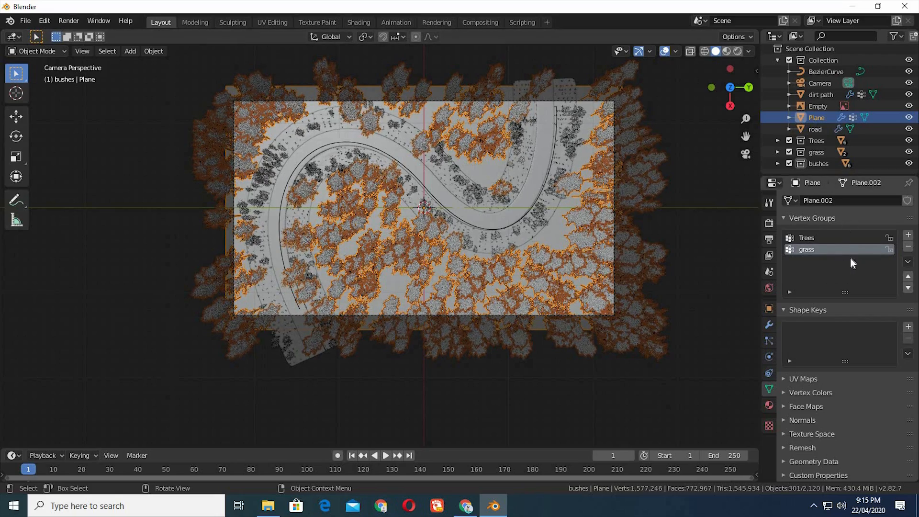
{"action": "left_click", "coordinate": [769, 339]}
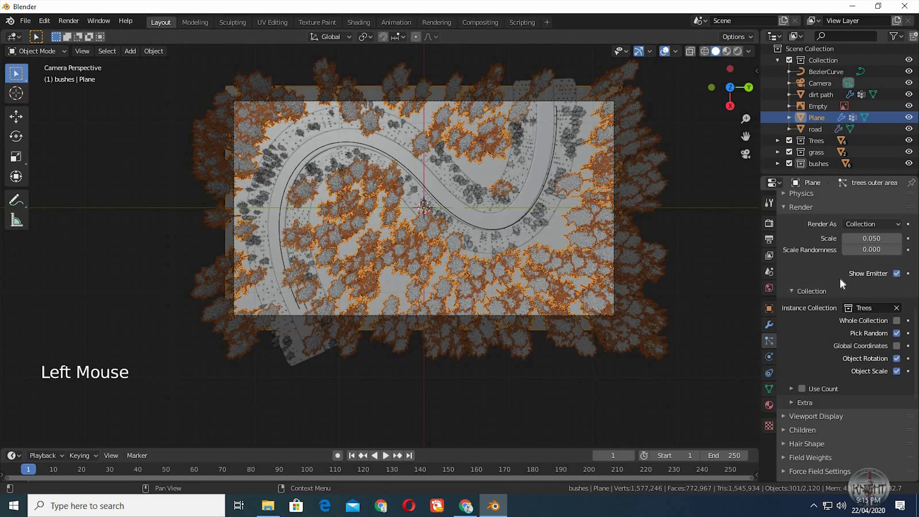
{"action": "scroll", "coordinate": [841, 282], "scroll_direction": "up", "scroll_amount": 4}
{"action": "scroll", "coordinate": [839, 277], "scroll_direction": "up", "scroll_amount": 20}
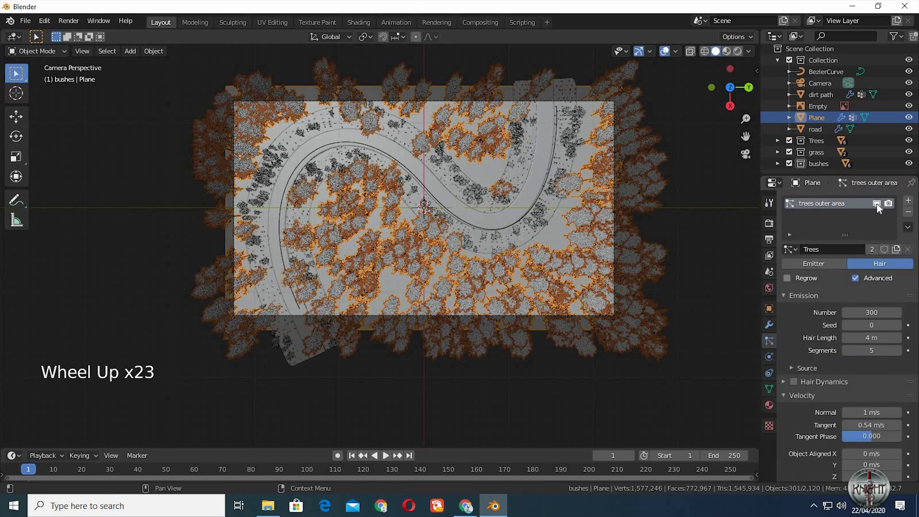
{"action": "left_click", "coordinate": [877, 203]}
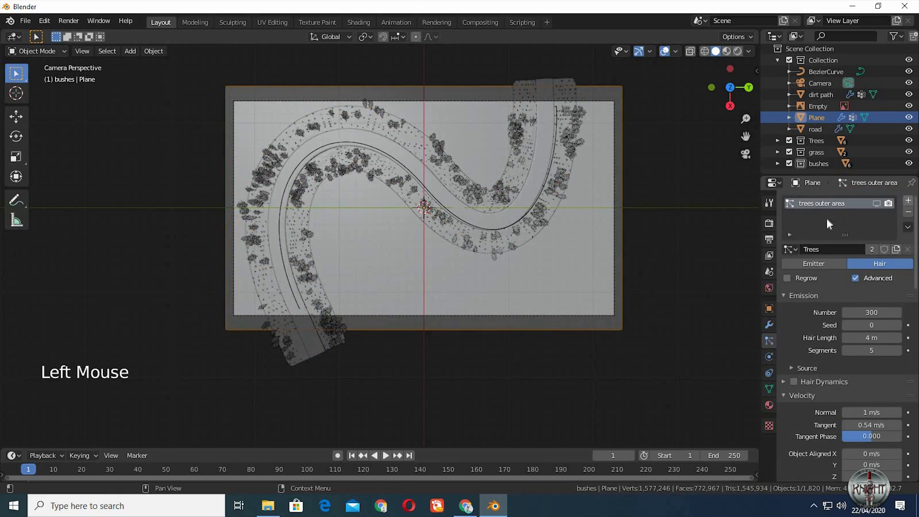
Step: Add a second particle system to the ground plane and name it grass outer area
{"action": "left_click", "coordinate": [908, 200]}
{"action": "left_click", "coordinate": [822, 214]}
{"action": "double_click", "coordinate": [821, 215]}
{"action": "type", "text": "grass outer area"}
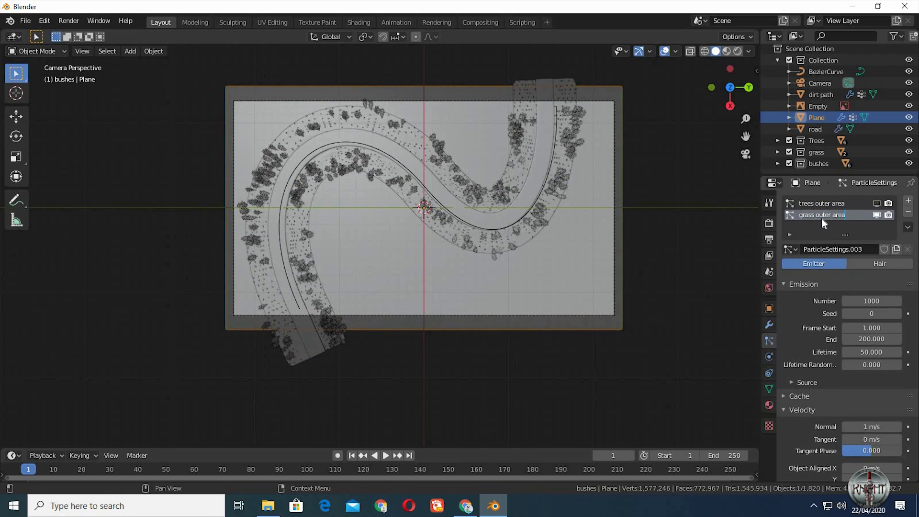
{"action": "key", "text": "Return"}
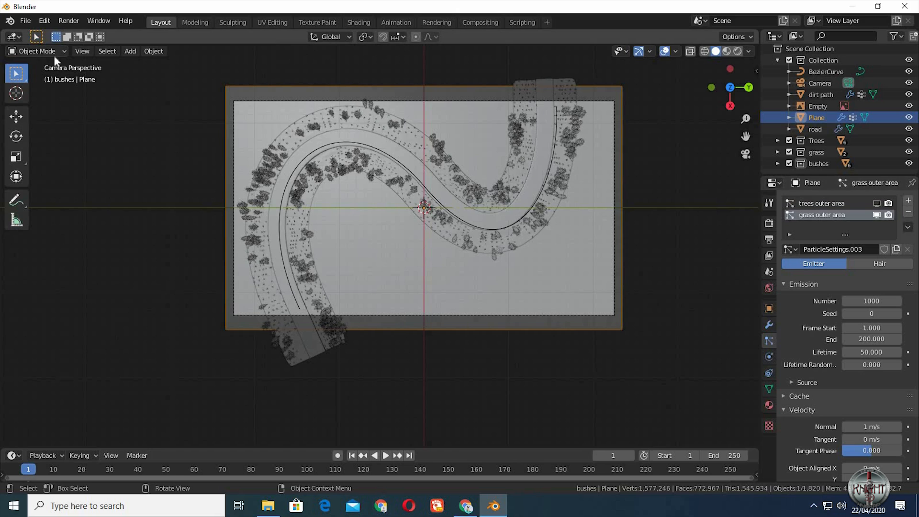
Step: Switch the plane to Weight Paint mode, show the trees outer area particles again and set the brush weight to 0.664
{"action": "left_click", "coordinate": [58, 51]}
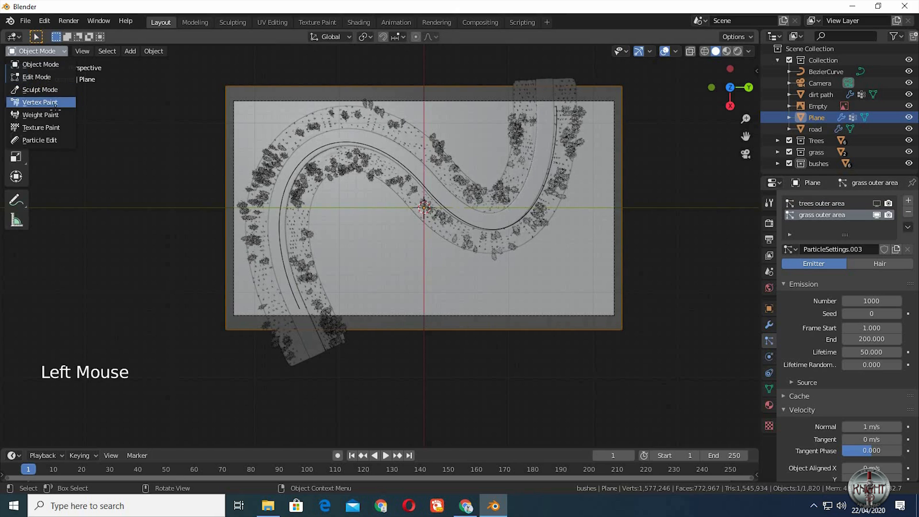
{"action": "left_click", "coordinate": [48, 115]}
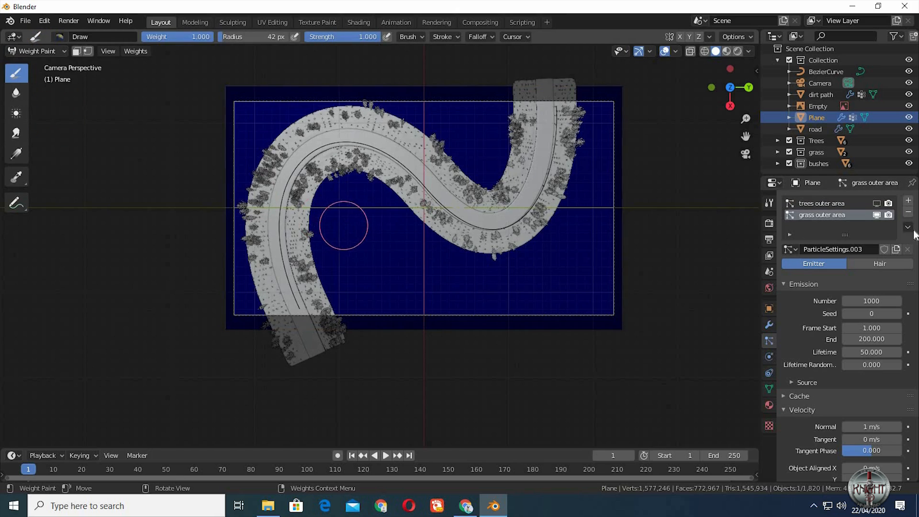
{"action": "left_click", "coordinate": [877, 203]}
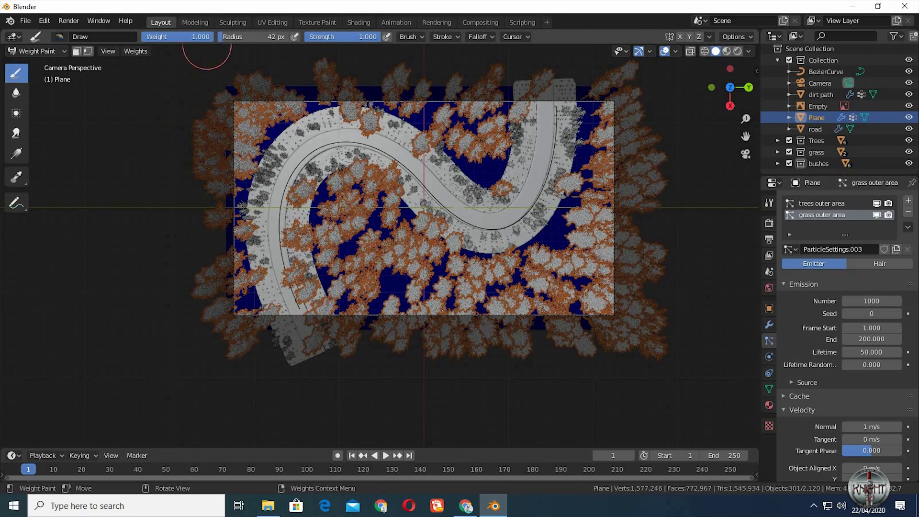
{"action": "left_click", "coordinate": [209, 38]}
{"action": "mouse_move", "coordinate": [201, 38]}
{"action": "left_mouse_down"}
{"action": "mouse_move", "coordinate": [190, 39]}
{"action": "mouse_move", "coordinate": [198, 38]}
{"action": "left_mouse_up"}
Step: Paint grass weight over the plane's visible gaps between the trees and around the dirt path, and return to Object Mode
{"action": "left_click_drag", "start_coordinate": [362, 237], "coordinate": [345, 253]}
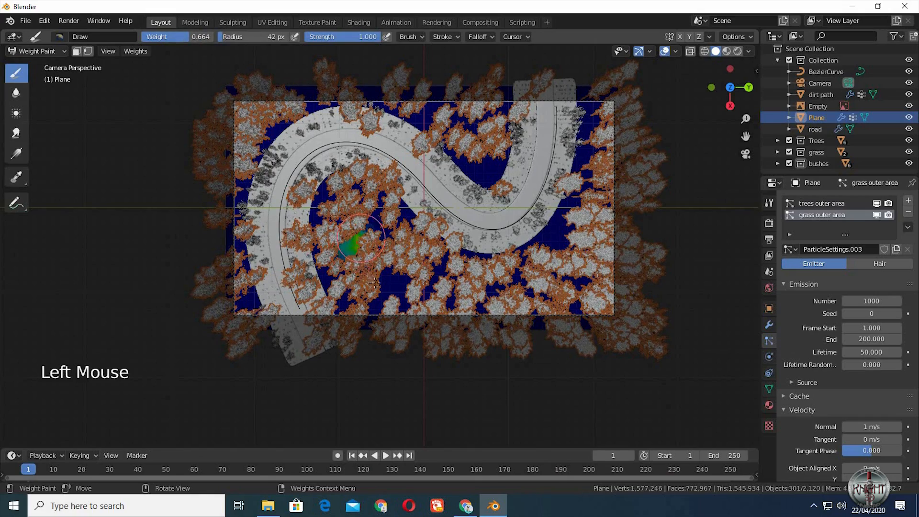
{"action": "left_click_drag", "start_coordinate": [422, 275], "coordinate": [486, 283]}
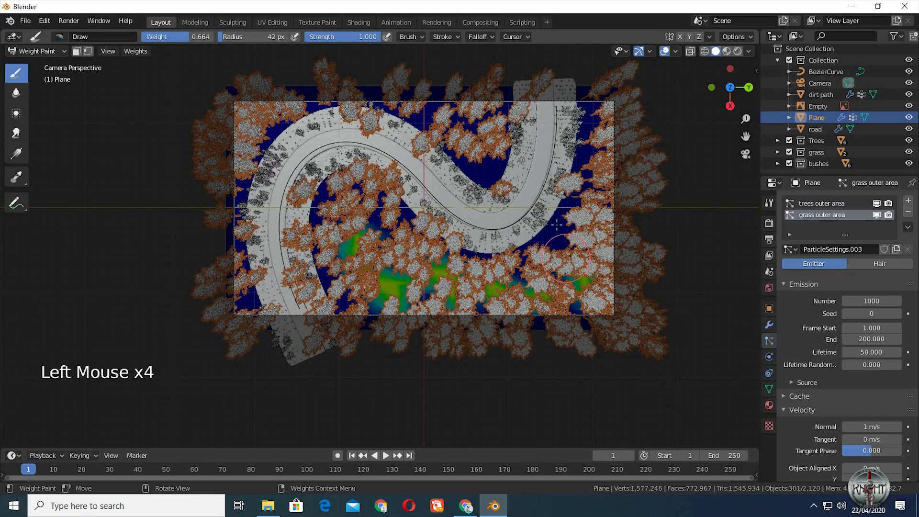
{"action": "left_click", "coordinate": [592, 92]}
{"action": "left_click", "coordinate": [271, 124]}
{"action": "left_click", "coordinate": [295, 96]}
{"action": "left_click", "coordinate": [304, 98]}
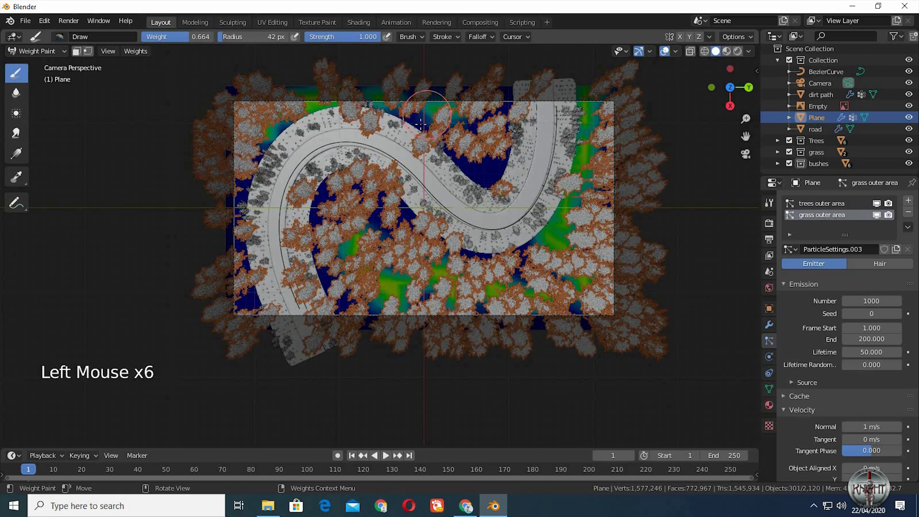
{"action": "left_click", "coordinate": [232, 283]}
{"action": "left_click", "coordinate": [229, 243]}
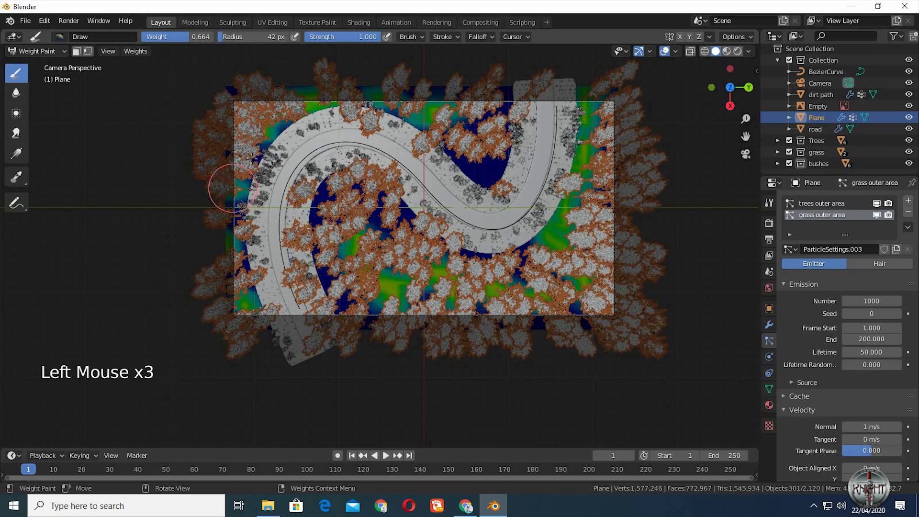
{"action": "left_click", "coordinate": [374, 217]}
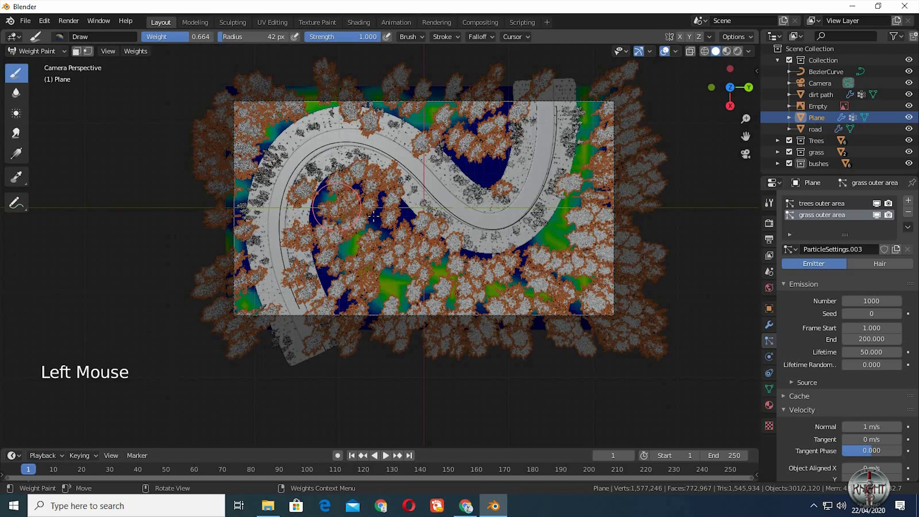
{"action": "left_click", "coordinate": [335, 218]}
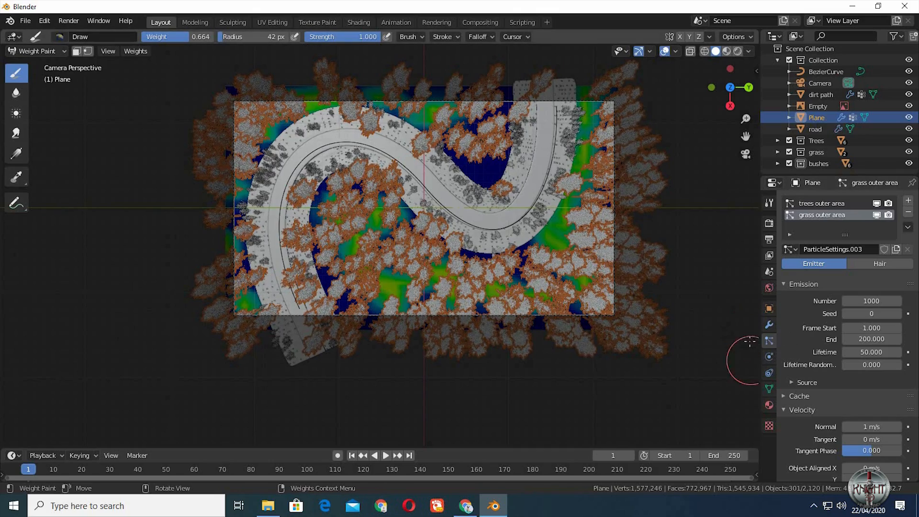
{"action": "left_click", "coordinate": [46, 53]}
{"action": "left_click", "coordinate": [46, 63]}
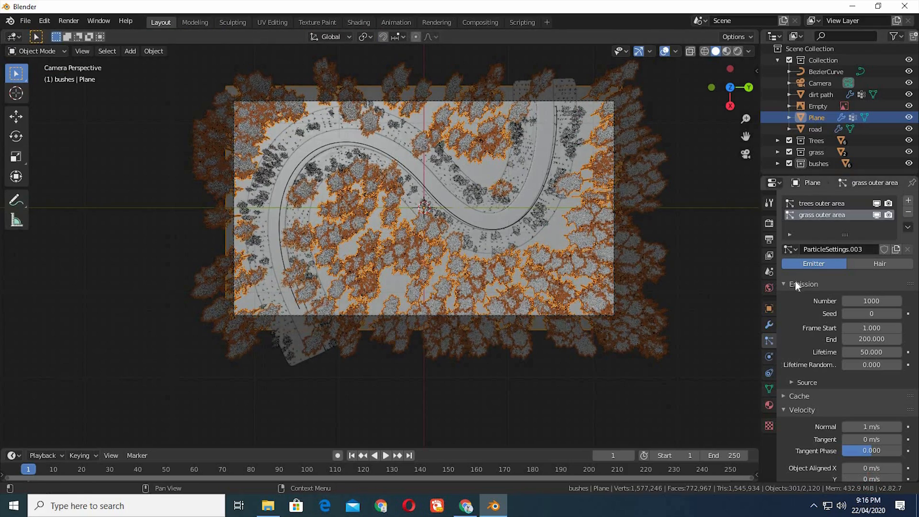
Step: Assign the existing grass particle settings to the grass outer area system and make them a single-user copy
{"action": "left_click", "coordinate": [794, 249]}
{"action": "left_click", "coordinate": [790, 249]}
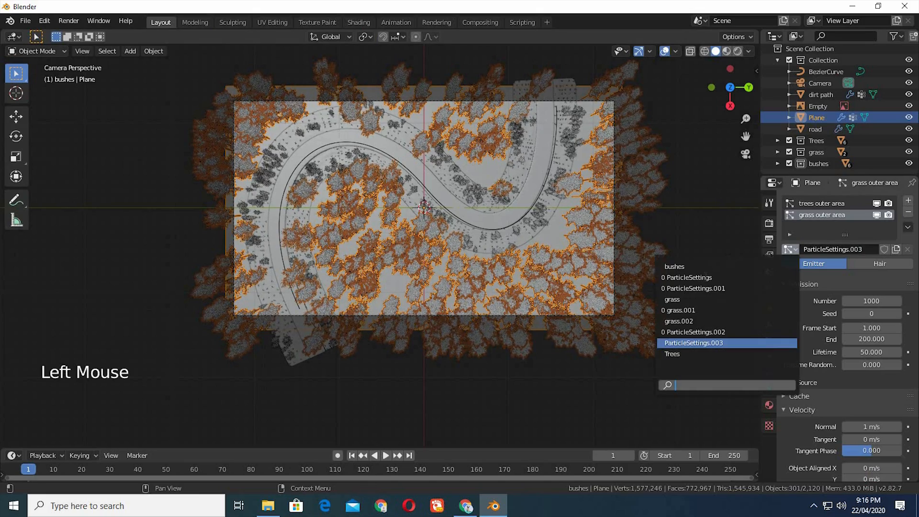
{"action": "left_click", "coordinate": [671, 300]}
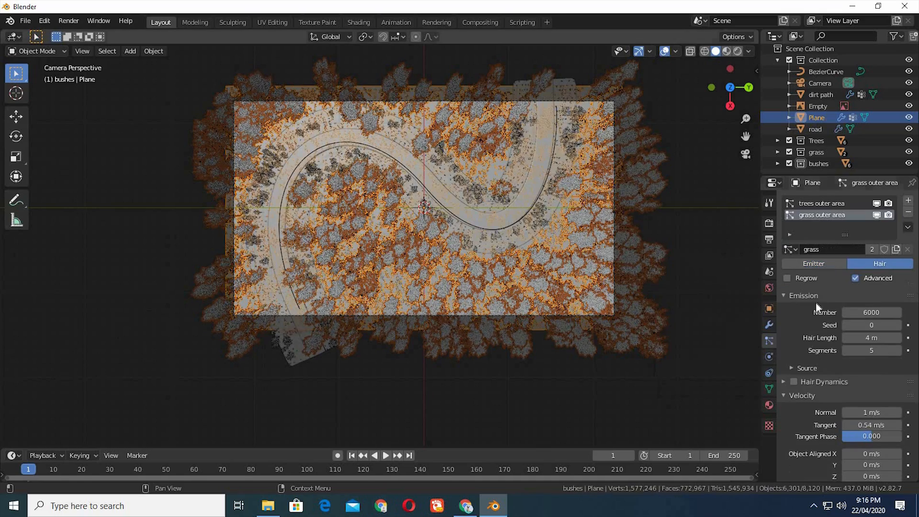
{"action": "left_click", "coordinate": [872, 249]}
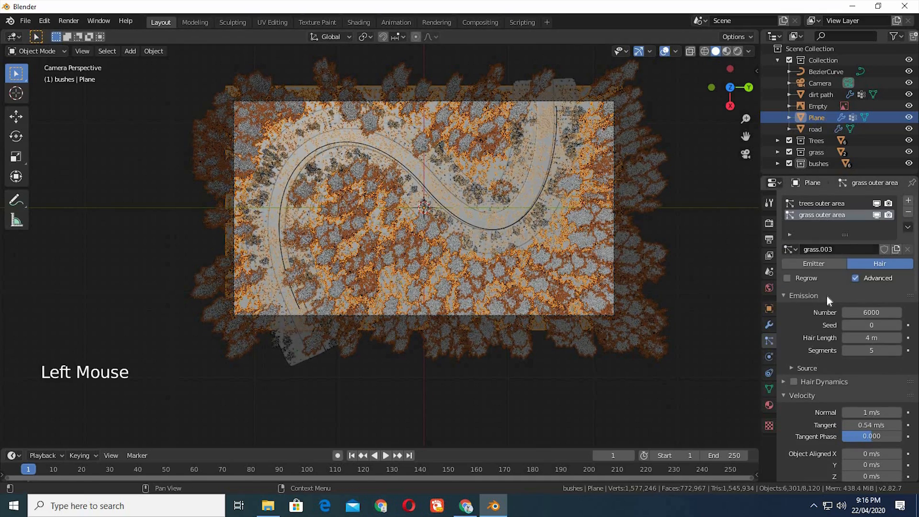
Step: Try an emission number of 7000 for the grass outer area system and set it back to 6000
{"action": "scroll", "coordinate": [826, 296], "scroll_direction": "down", "scroll_amount": 4}
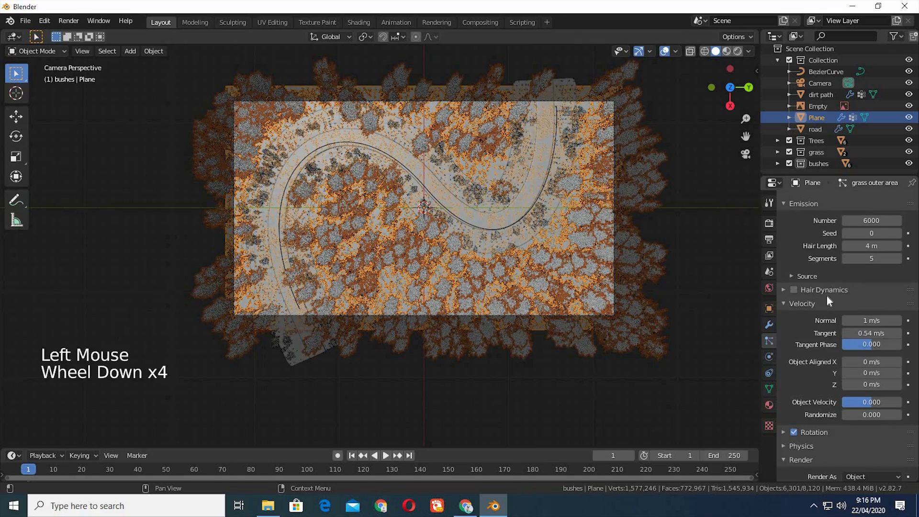
{"action": "left_click", "coordinate": [871, 221]}
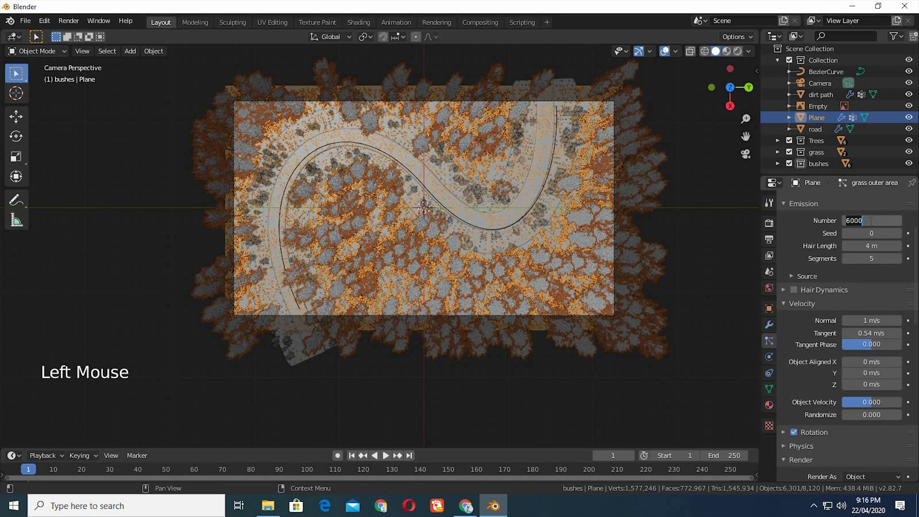
{"action": "type", "text": "7"}
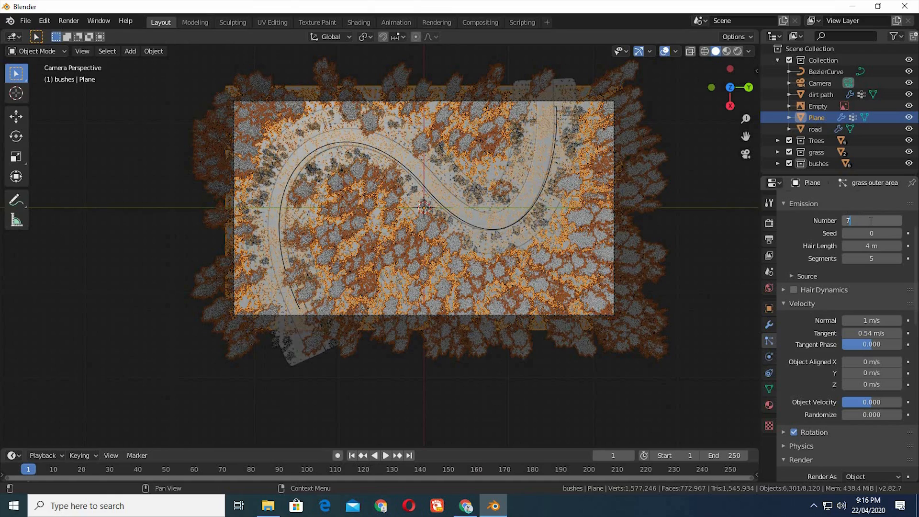
{"action": "type", "text": "000"}
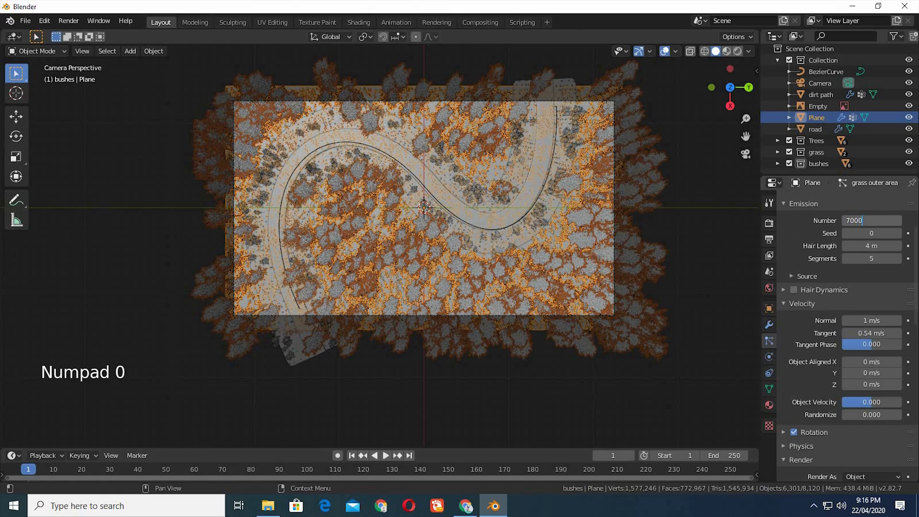
{"action": "key", "text": "Return"}
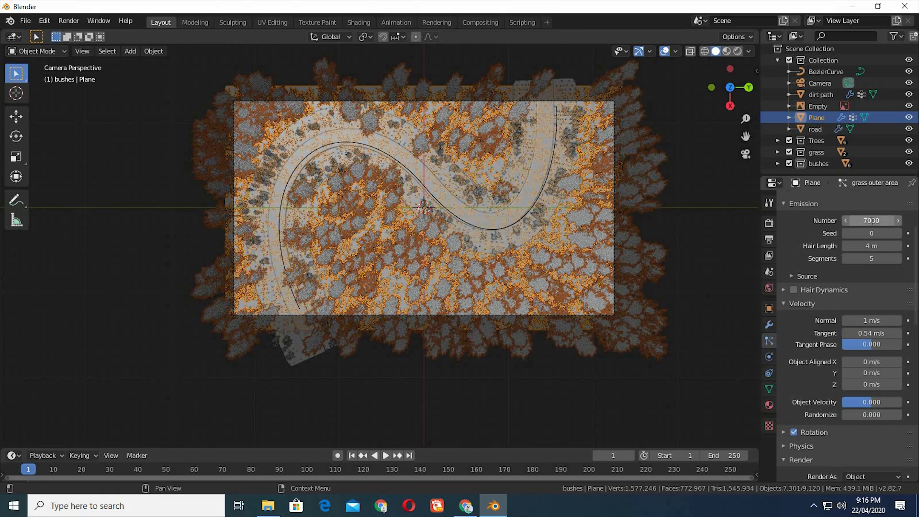
{"action": "left_click", "coordinate": [871, 220]}
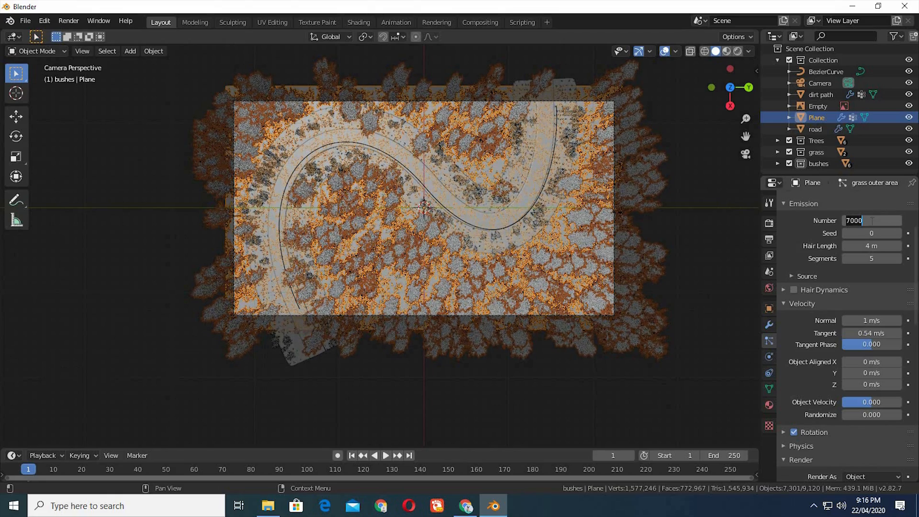
{"action": "type", "text": "6000"}
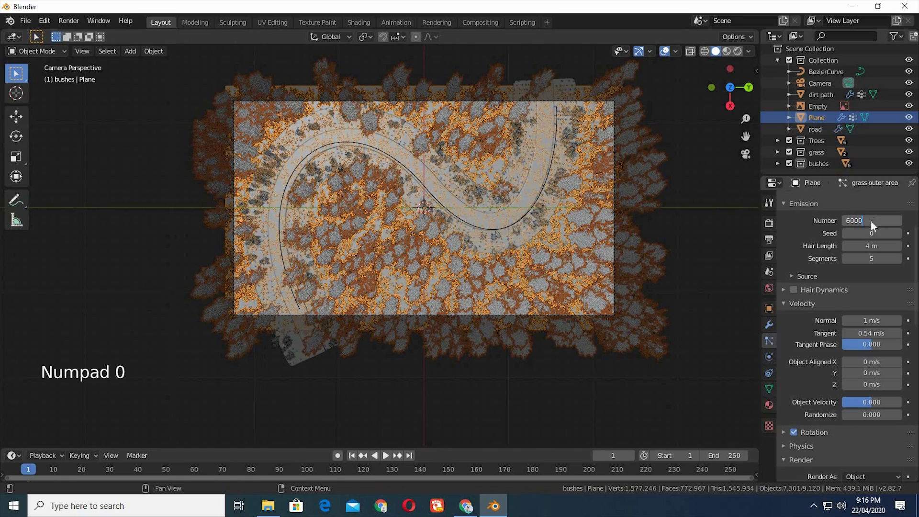
{"action": "key", "text": "Return"}
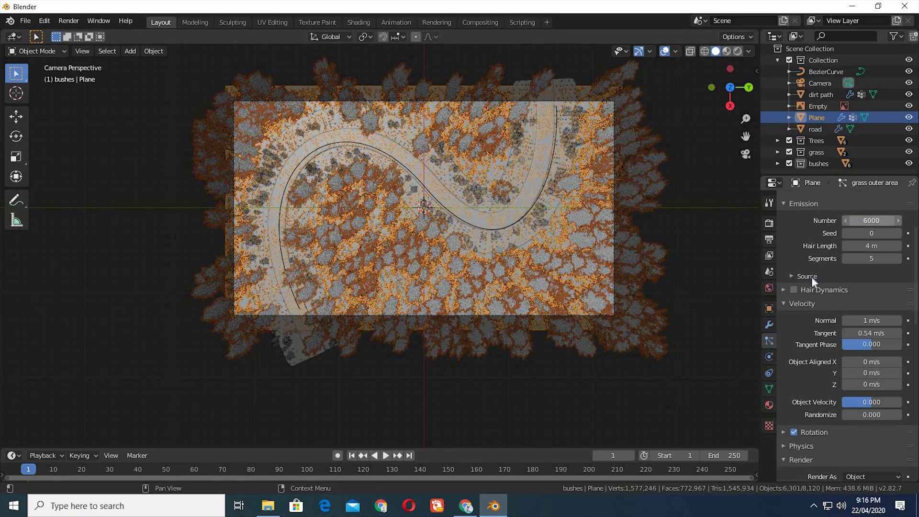
Step: Open the density vertex group choices of the grass outer area particle system
{"action": "scroll", "coordinate": [812, 277], "scroll_direction": "down", "scroll_amount": 1}
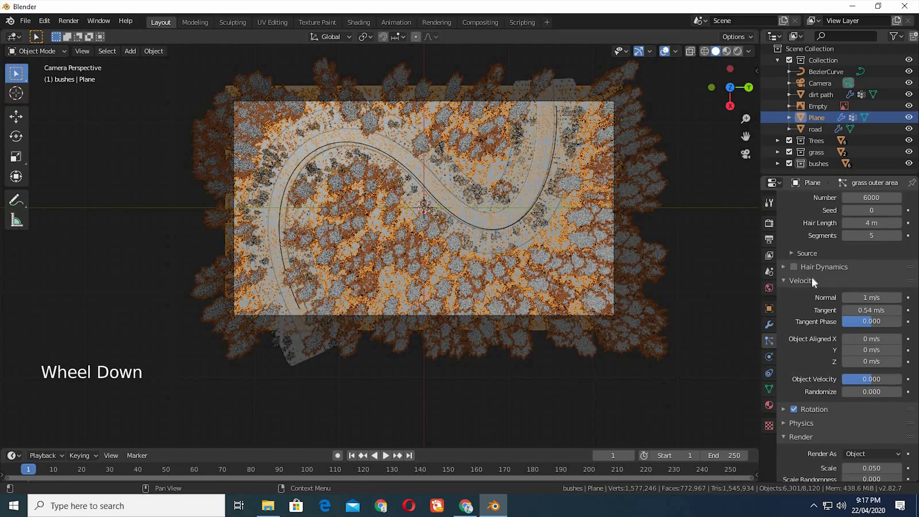
{"action": "scroll", "coordinate": [812, 280], "scroll_direction": "down", "scroll_amount": 9}
{"action": "scroll", "coordinate": [816, 331], "scroll_direction": "down", "scroll_amount": 3}
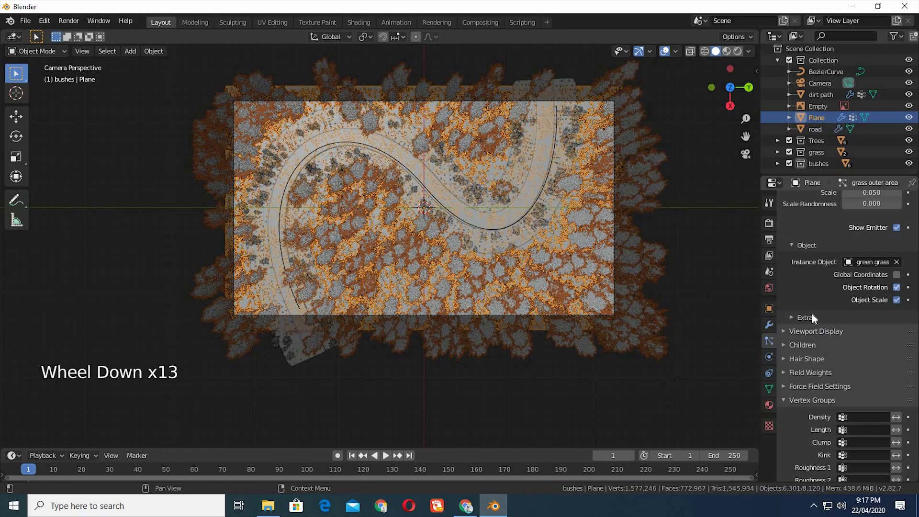
{"action": "scroll", "coordinate": [858, 373], "scroll_direction": "down", "scroll_amount": 3}
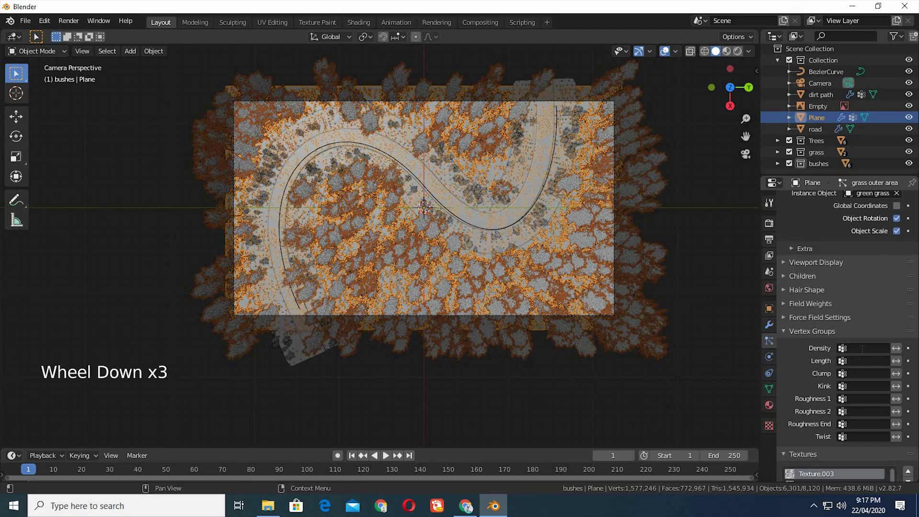
{"action": "left_click", "coordinate": [861, 348]}
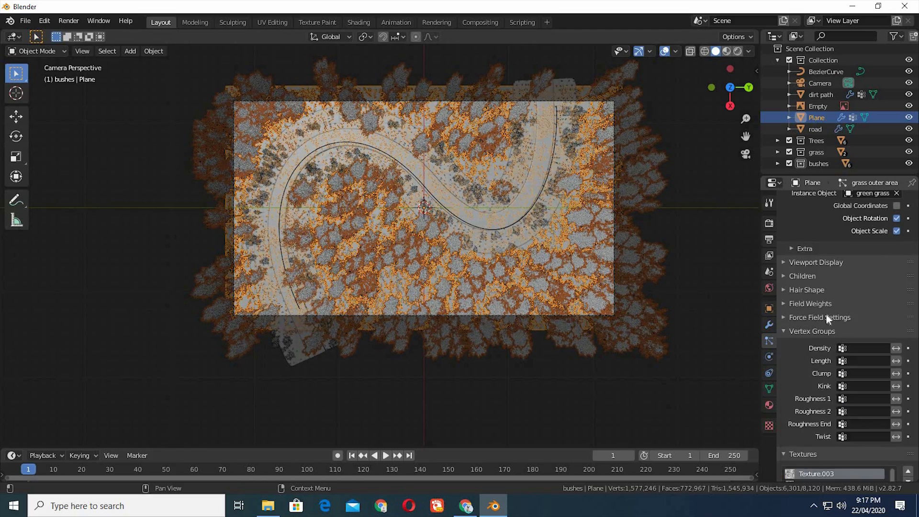
Step: Check the ground plane's Trees and grass vertex groups, leaving grass as the active one
{"action": "left_click", "coordinate": [769, 389]}
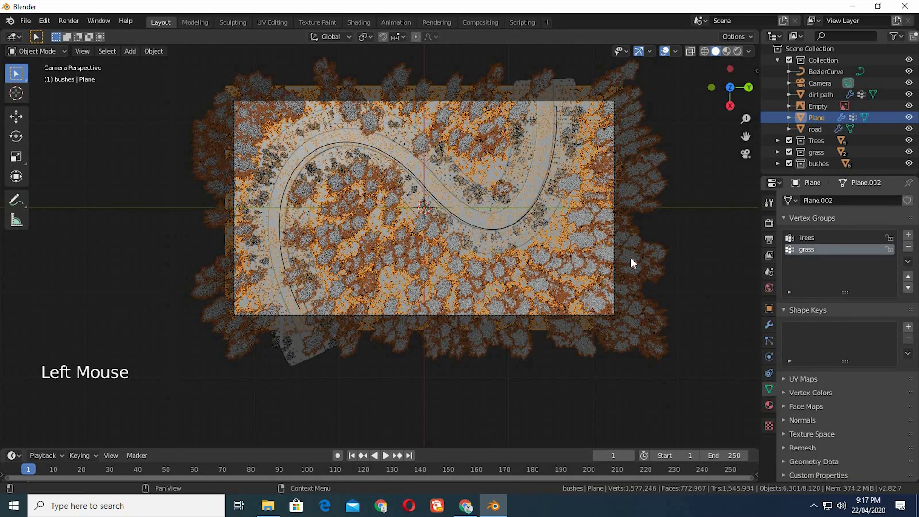
{"action": "left_click", "coordinate": [588, 273]}
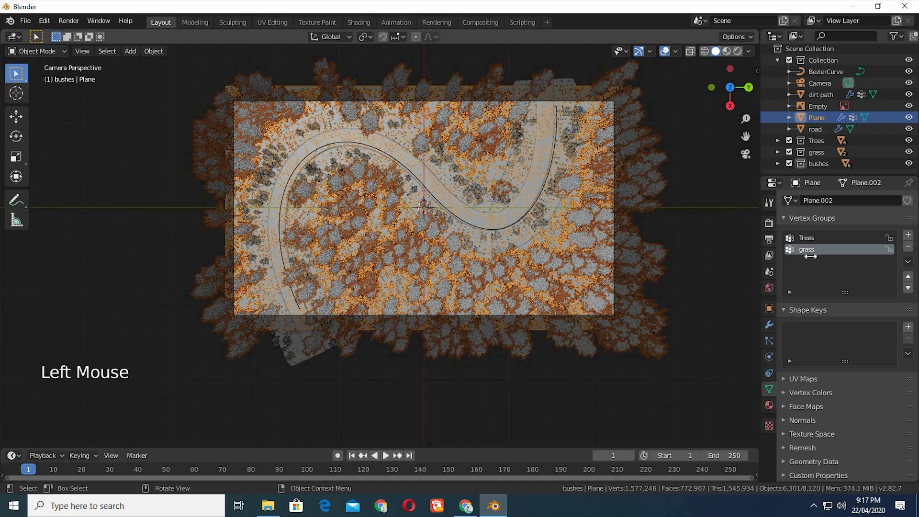
{"action": "left_click", "coordinate": [817, 238]}
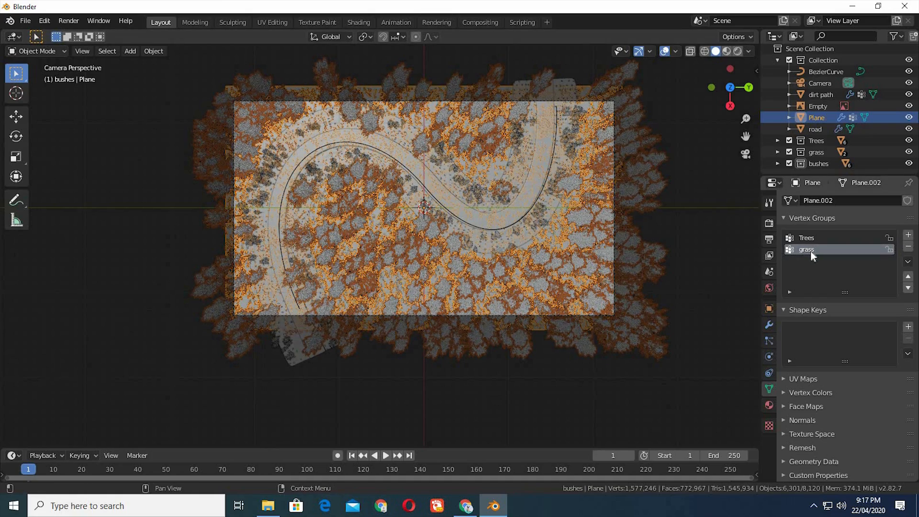
{"action": "left_click", "coordinate": [809, 249]}
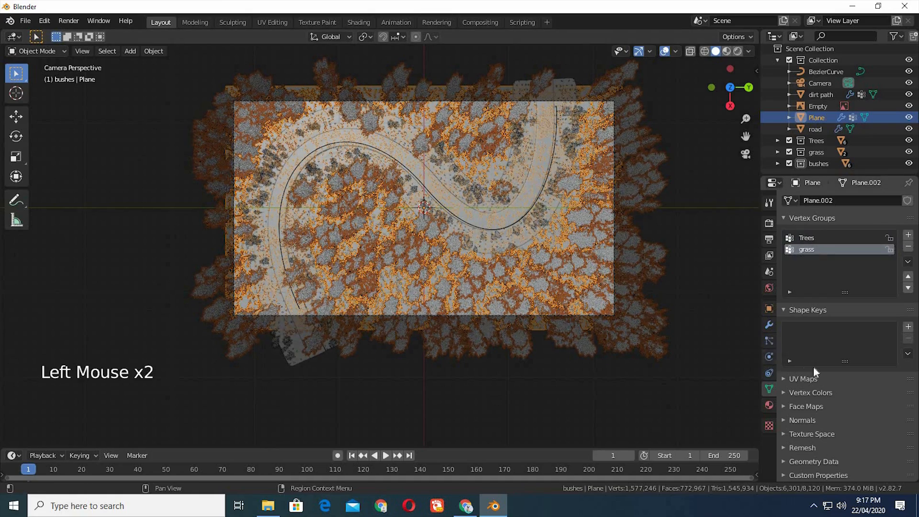
Step: Assign the grass vertex group as the density group of the ground plane's grass outer area particle system
{"action": "left_click", "coordinate": [769, 340]}
{"action": "left_click", "coordinate": [866, 349]}
{"action": "left_click", "coordinate": [795, 364]}
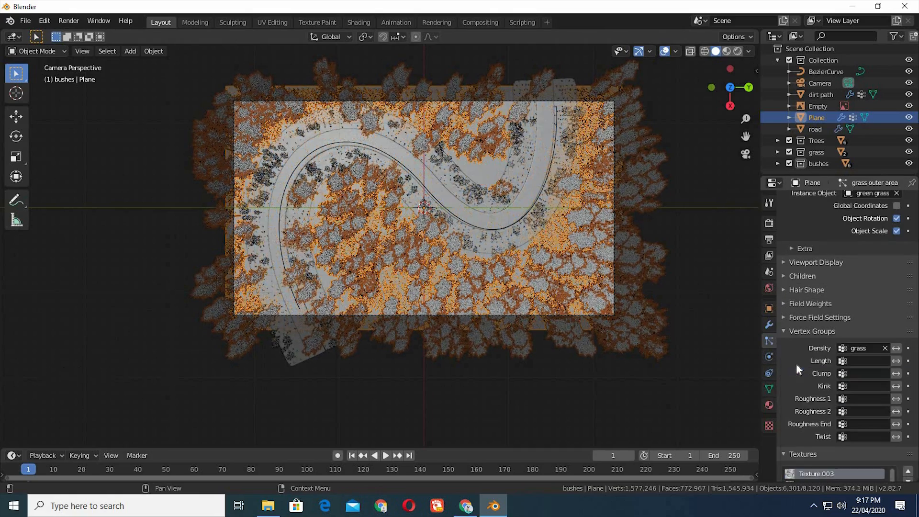
{"action": "left_click", "coordinate": [726, 251]}
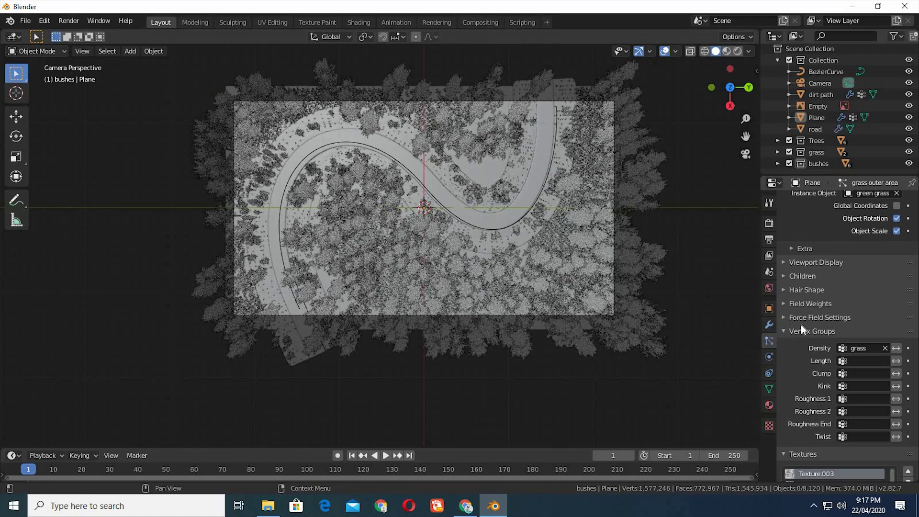
{"action": "scroll", "coordinate": [801, 325], "scroll_direction": "up", "scroll_amount": 4}
{"action": "scroll", "coordinate": [800, 325], "scroll_direction": "up", "scroll_amount": 20}
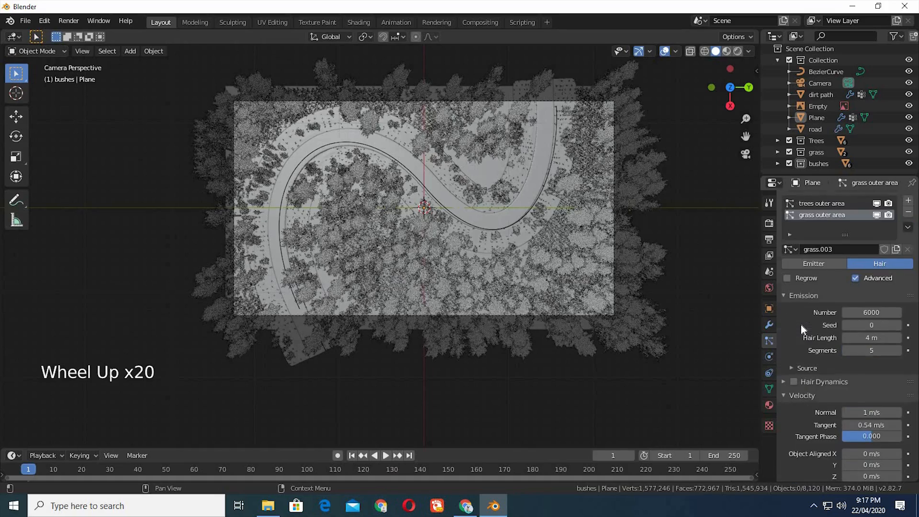
Step: Turn on viewport display for the dirt path's Trees and grass particle systems and view the whole forest from above
{"action": "left_click", "coordinate": [520, 202]}
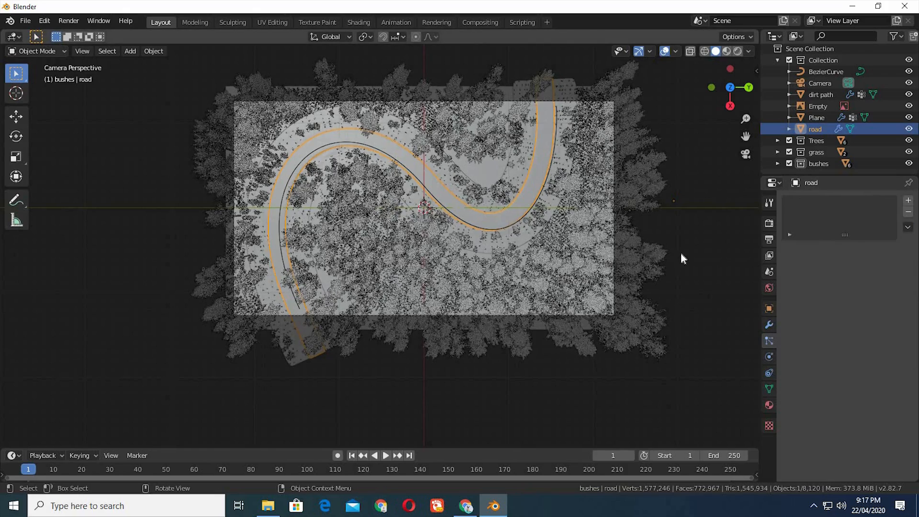
{"action": "left_click", "coordinate": [770, 343]}
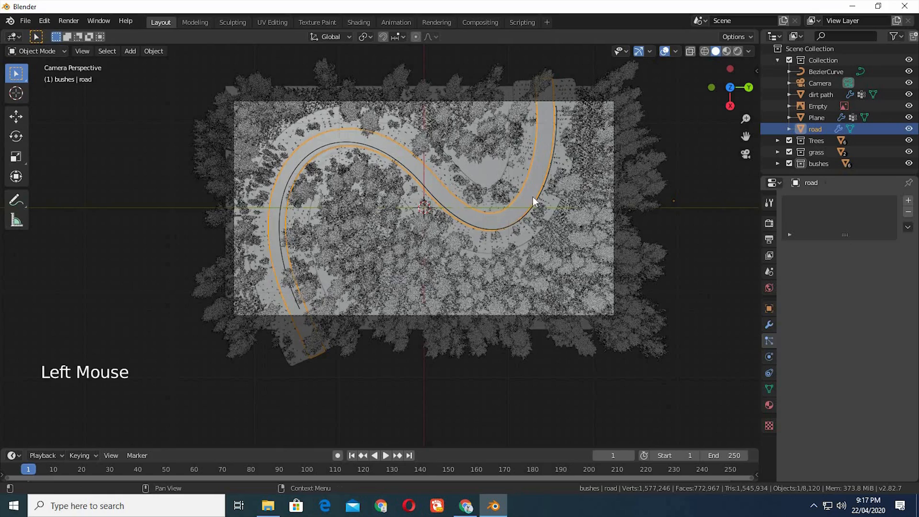
{"action": "left_click", "coordinate": [517, 177]}
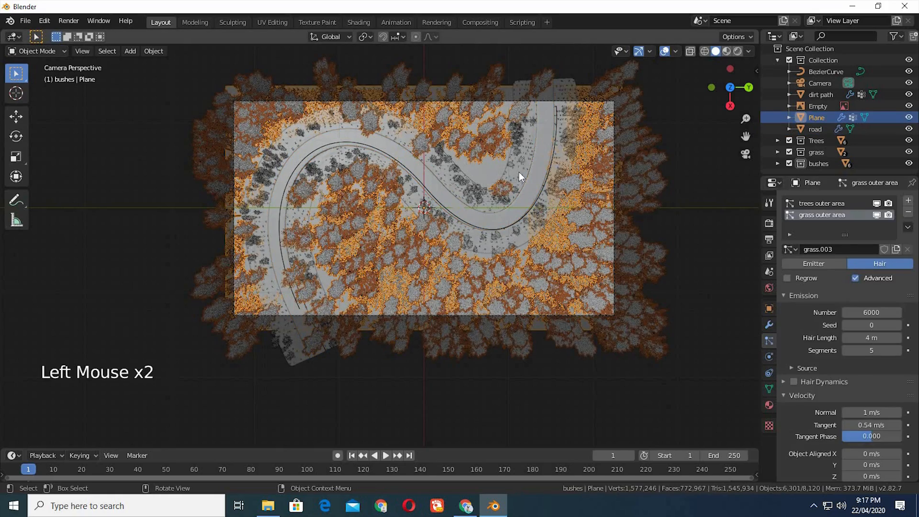
{"action": "left_click", "coordinate": [876, 226]}
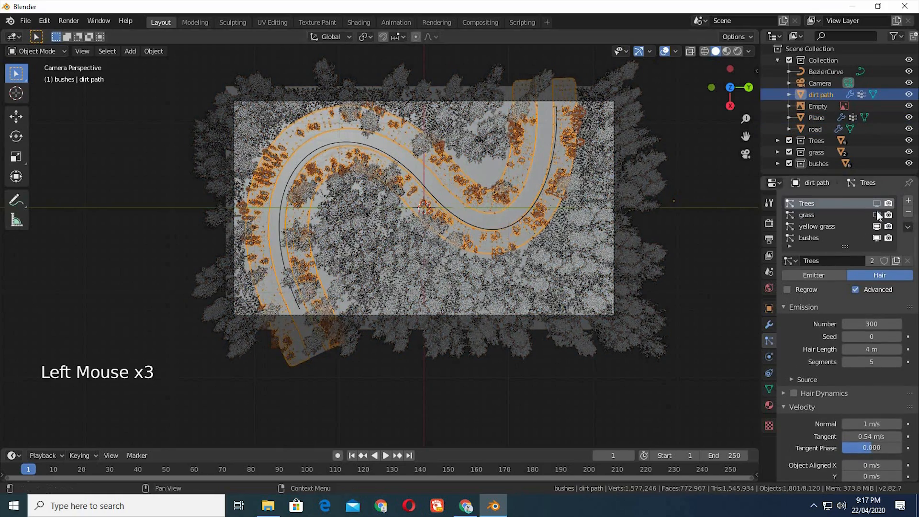
{"action": "left_click", "coordinate": [877, 215]}
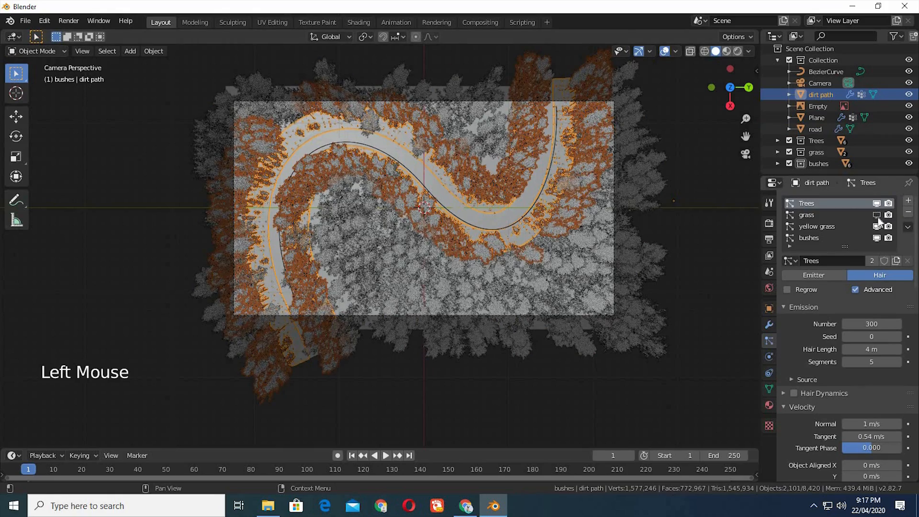
{"action": "left_click", "coordinate": [877, 203]}
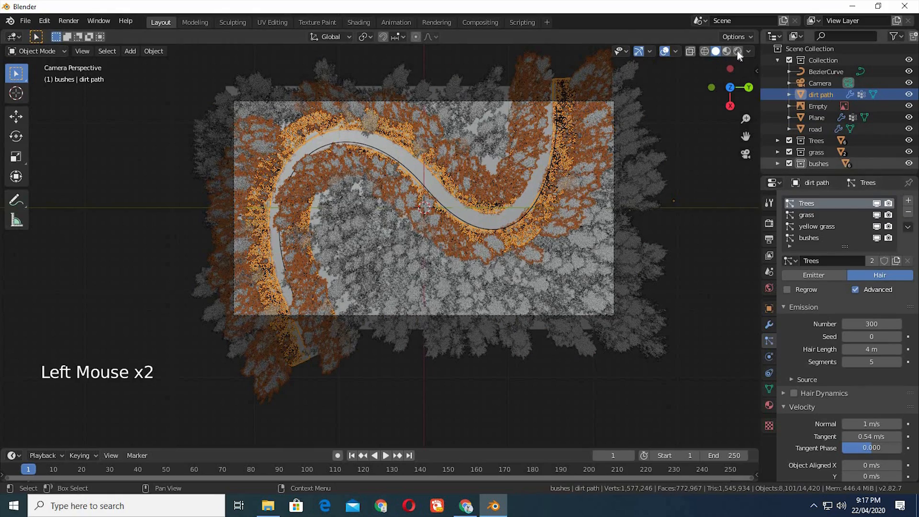
{"action": "left_click", "coordinate": [702, 175]}
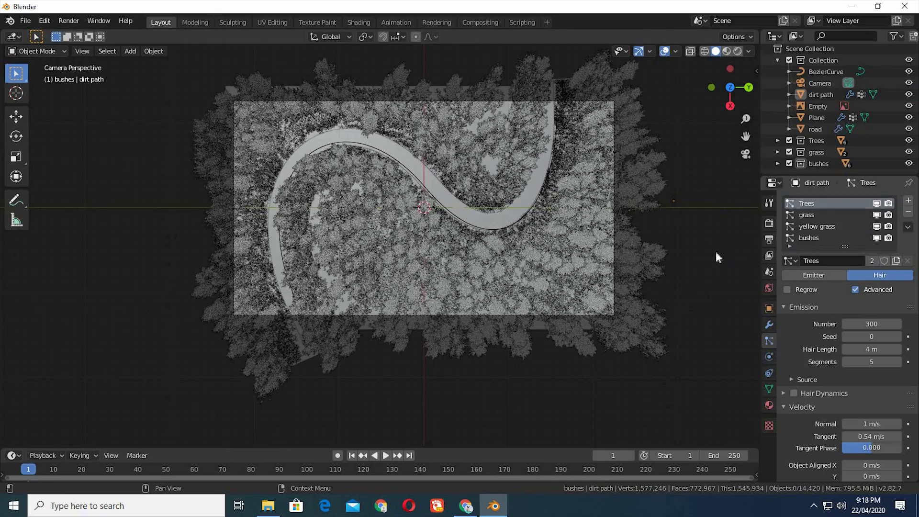
{"action": "middle_click_drag", "start_coordinate": [697, 241], "coordinate": [694, 244]}
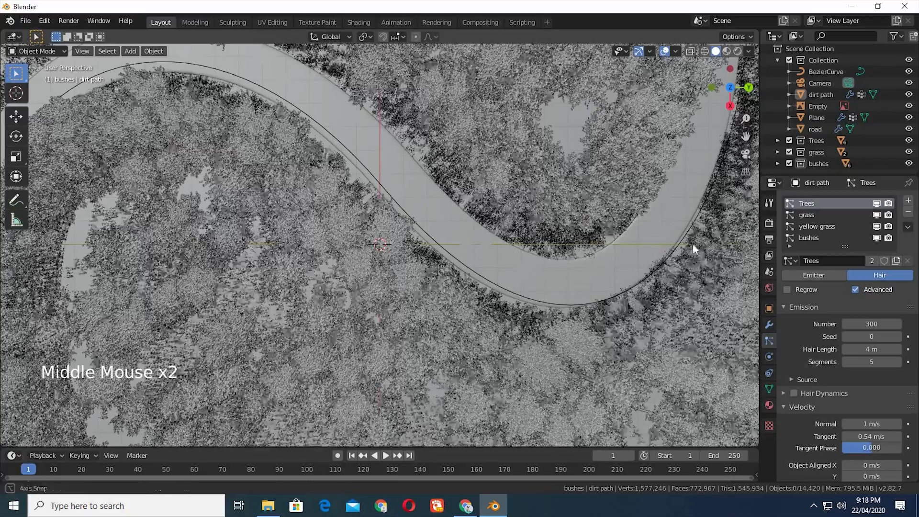
{"action": "scroll", "coordinate": [690, 248], "scroll_direction": "down", "scroll_amount": 4}
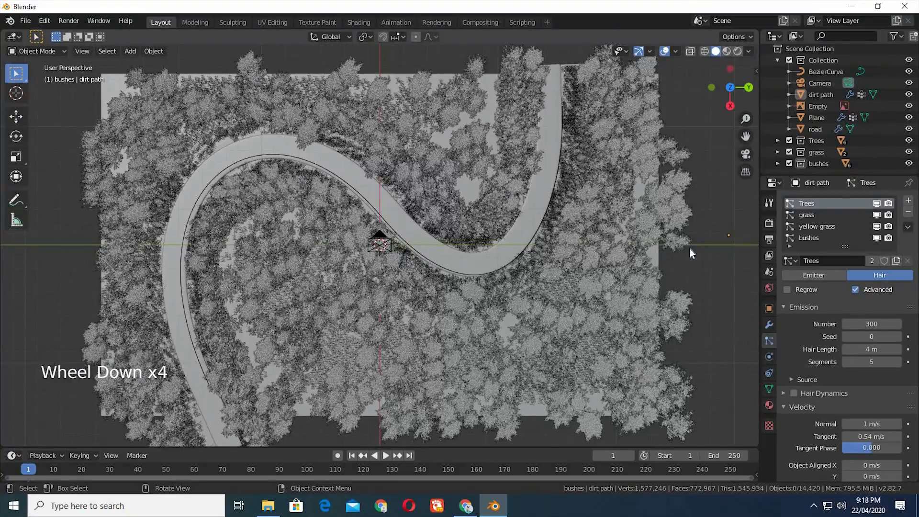
{"action": "scroll", "coordinate": [689, 249], "scroll_direction": "down", "scroll_amount": 1}
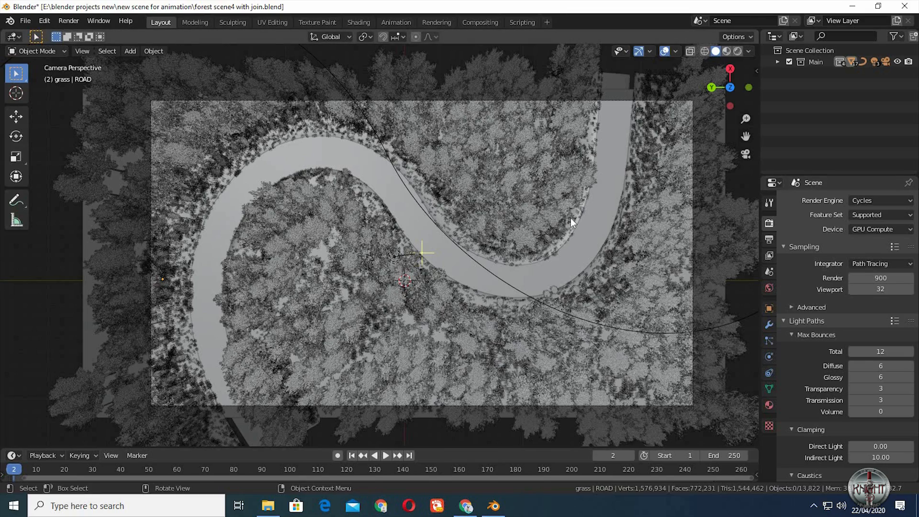
Step: Check the emission numbers of the ROAD object's Trees, grass, yellow grass and Bushes particle systems in the finished forest file
{"action": "key", "text": "a"}
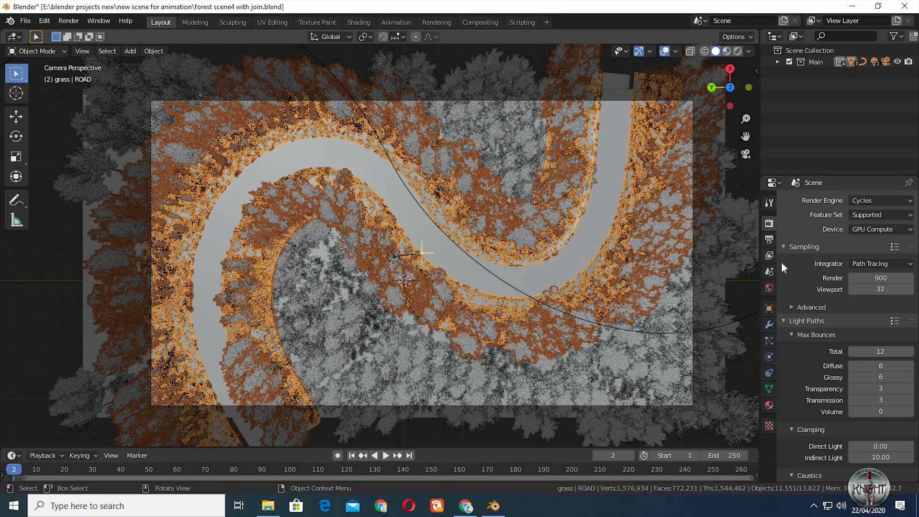
{"action": "left_click", "coordinate": [769, 340]}
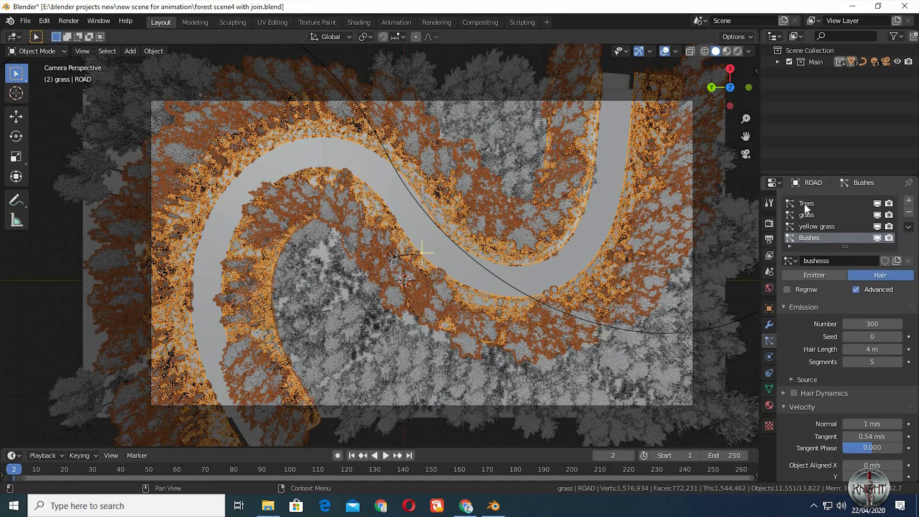
{"action": "left_click", "coordinate": [804, 204]}
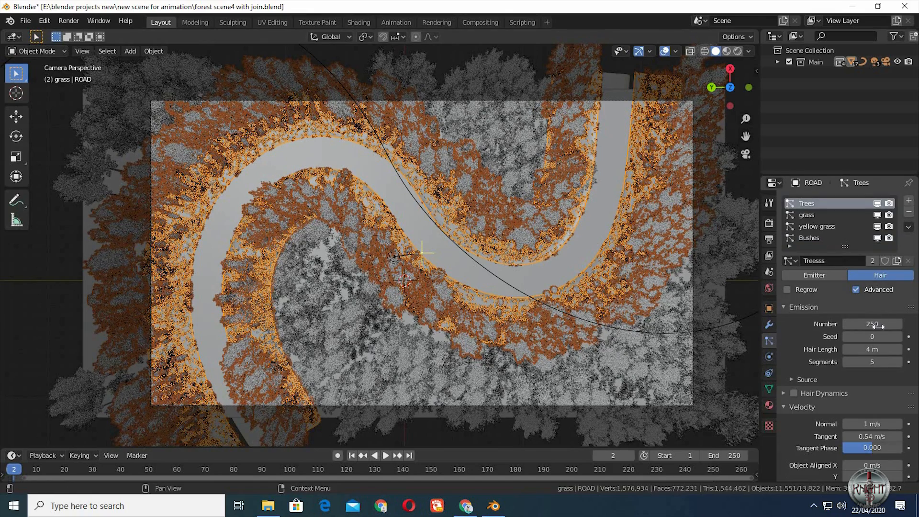
{"action": "left_click", "coordinate": [813, 217]}
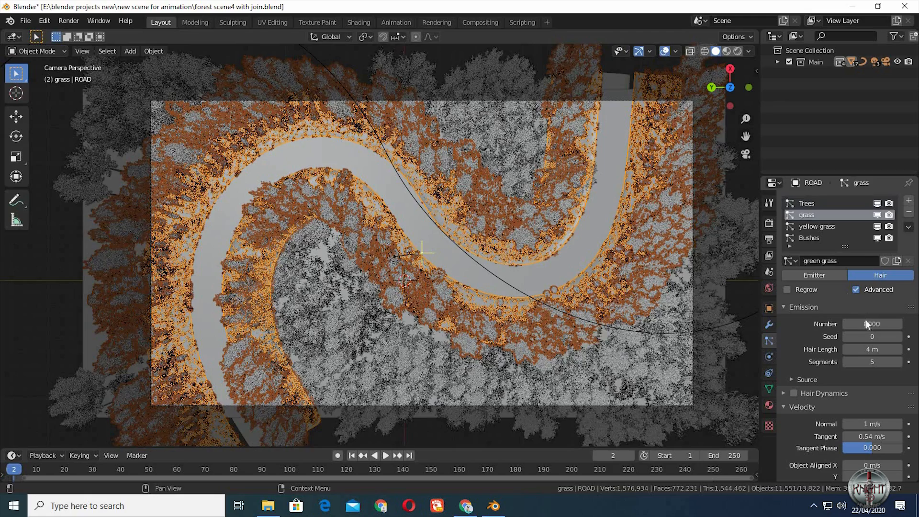
{"action": "left_click", "coordinate": [819, 228]}
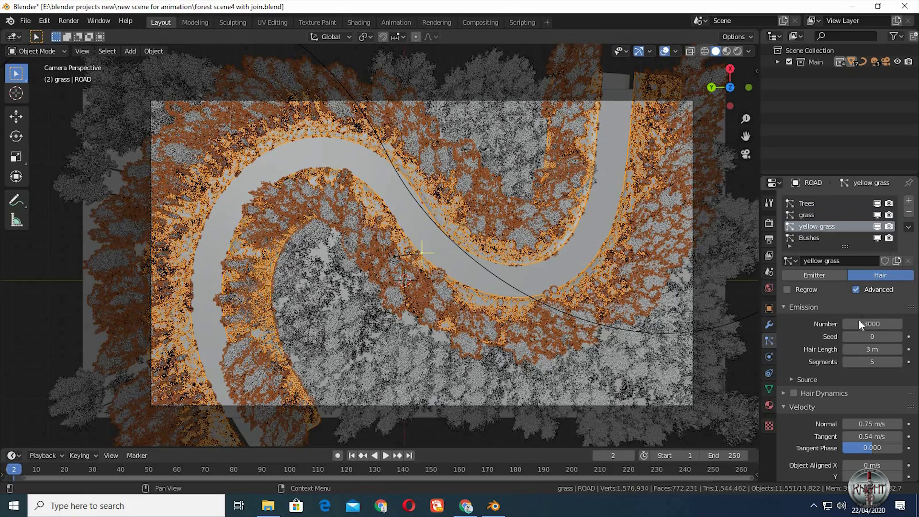
{"action": "left_click", "coordinate": [813, 239]}
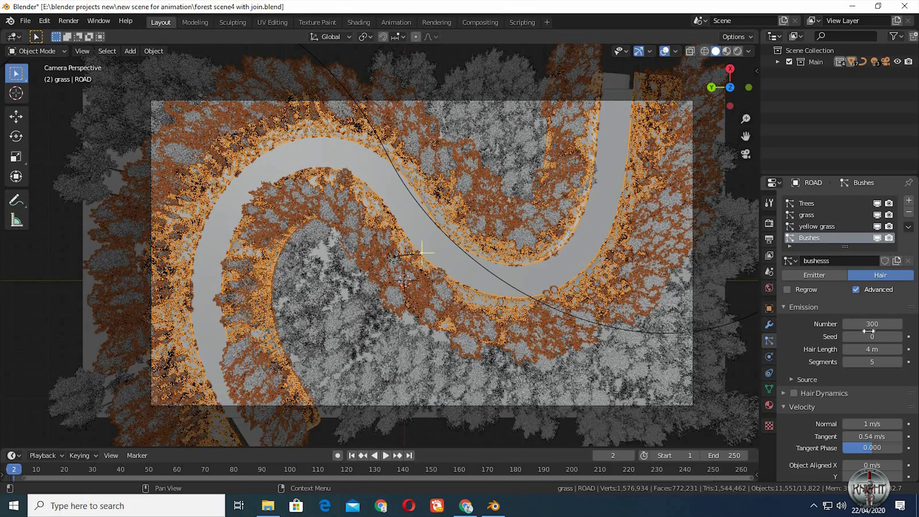
Step: Check the emission numbers of the more ground object's grass in back and trees outer particle systems, and deselect everything
{"action": "left_click", "coordinate": [487, 149]}
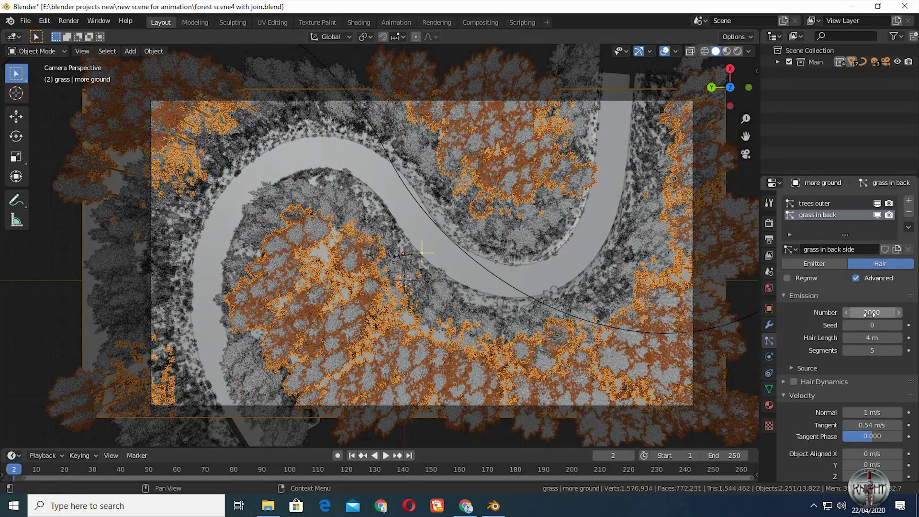
{"action": "left_click", "coordinate": [814, 204]}
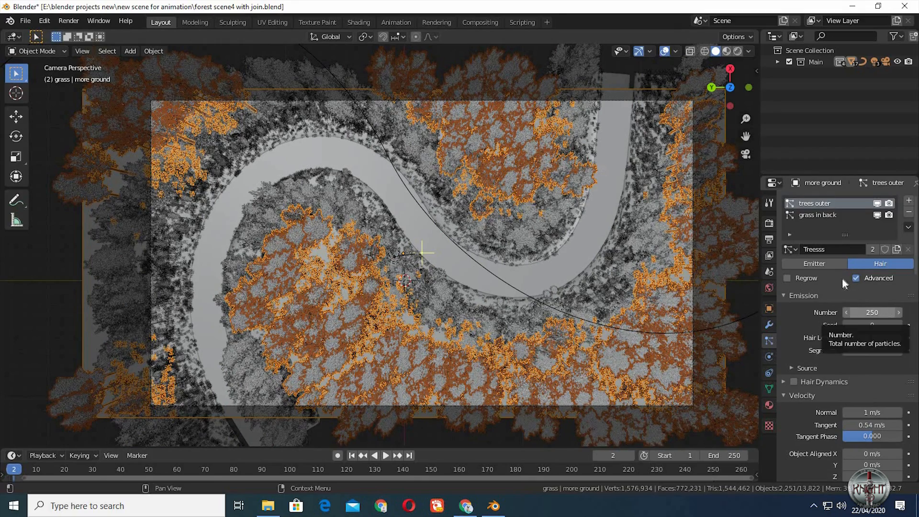
{"action": "key", "text": "alt+a"}
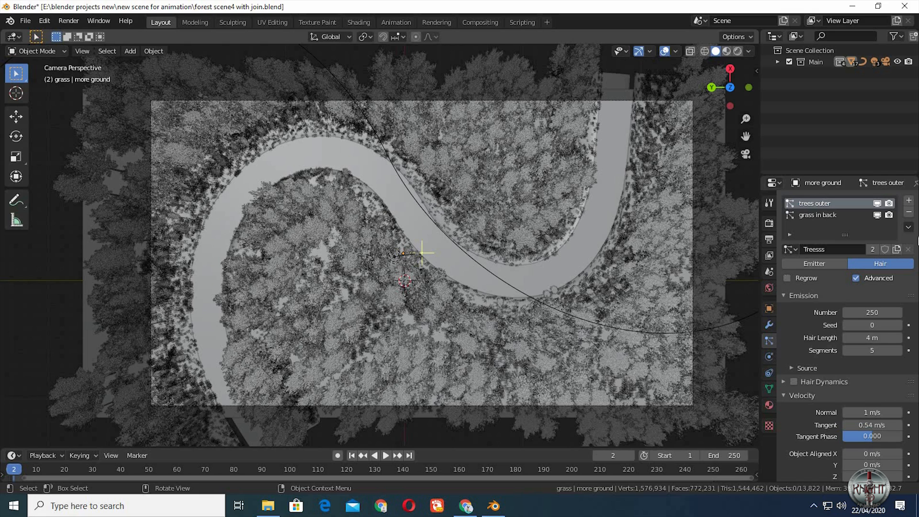
Step: Select the Sun light outside the camera frame to inspect its location and rotation
{"action": "scroll", "coordinate": [723, 261], "scroll_direction": "down", "scroll_amount": 1}
{"action": "scroll", "coordinate": [722, 259], "scroll_direction": "down", "scroll_amount": 5}
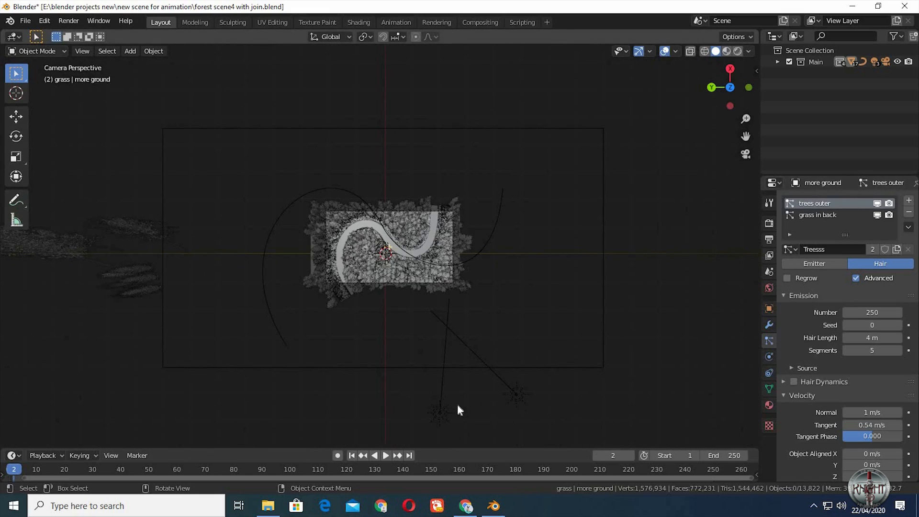
{"action": "left_click", "coordinate": [446, 409]}
{"action": "left_click", "coordinate": [444, 411]}
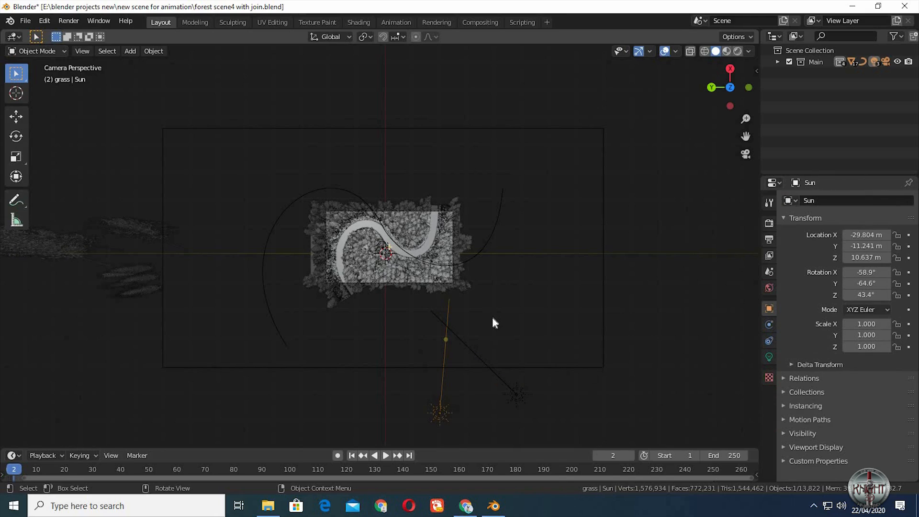
Step: Preview the forest road through the camera with Rendered viewport shading
{"action": "scroll", "coordinate": [495, 323], "scroll_direction": "up", "scroll_amount": 5}
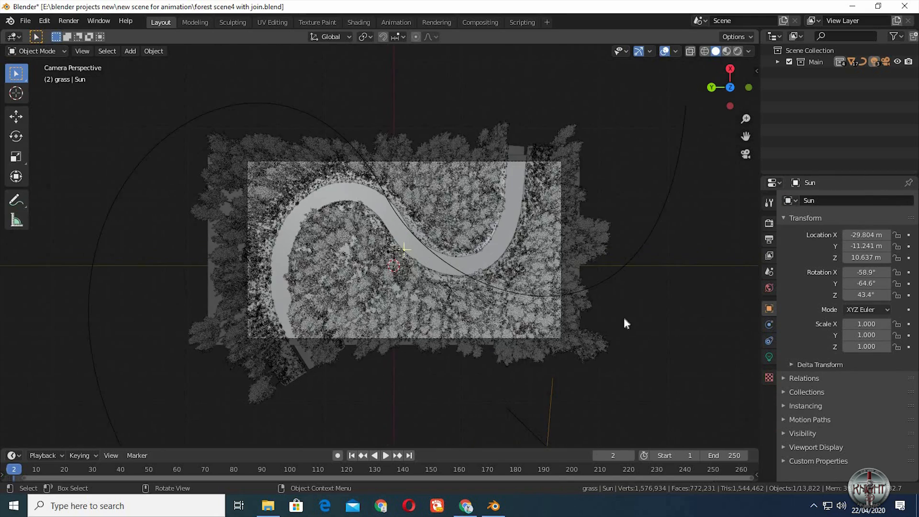
{"action": "scroll", "coordinate": [624, 318], "scroll_direction": "up", "scroll_amount": 3}
{"action": "scroll", "coordinate": [706, 229], "scroll_direction": "up", "scroll_amount": 3}
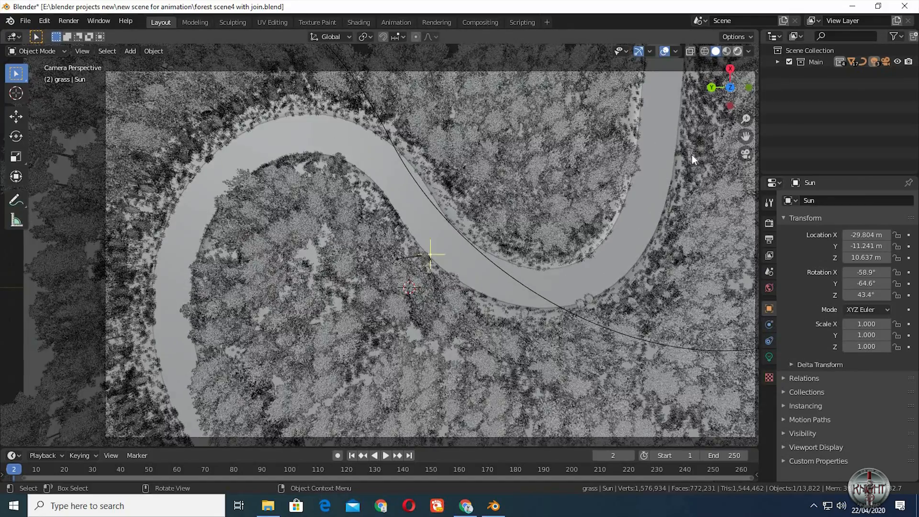
{"action": "left_click", "coordinate": [727, 50]}
{"action": "left_click", "coordinate": [737, 51]}
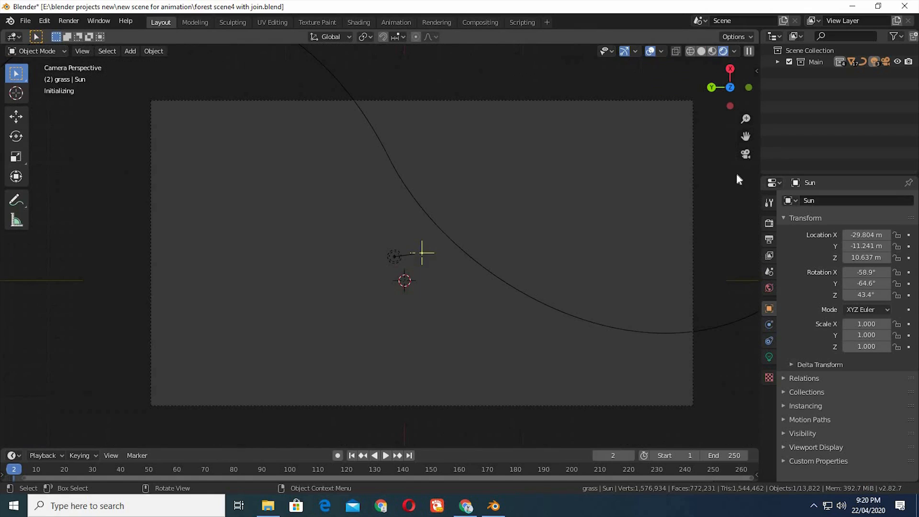